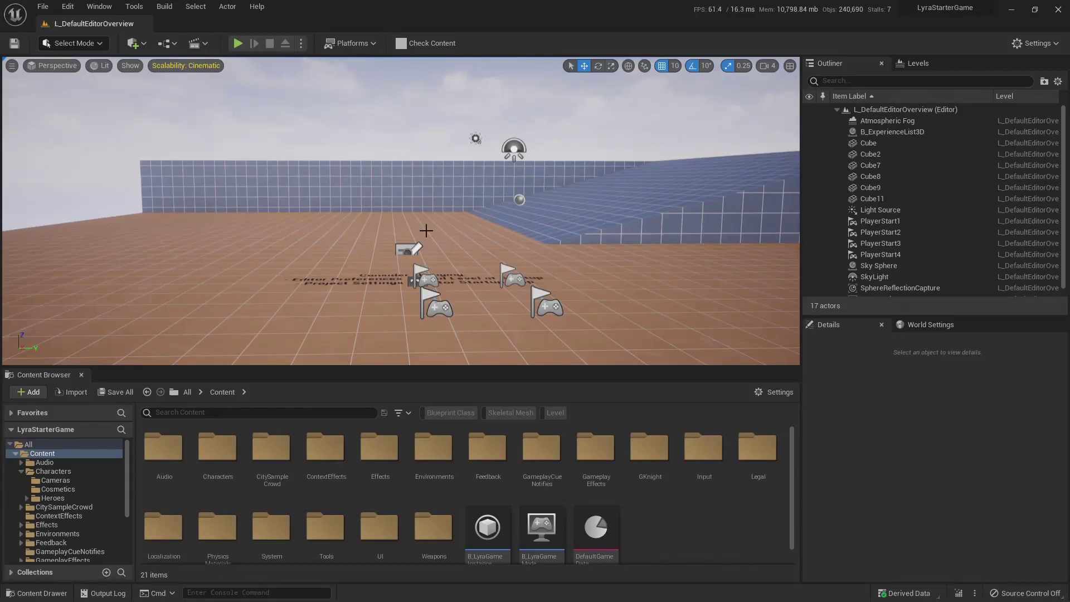
{"action": "right_click_drag", "start_coordinate": [425, 230], "coordinate": [415, 257]}
{"action": "key", "text": "s"}
{"action": "key", "text": "d"}
{"action": "key", "text": "e"}
{"action": "key", "text": "s"}
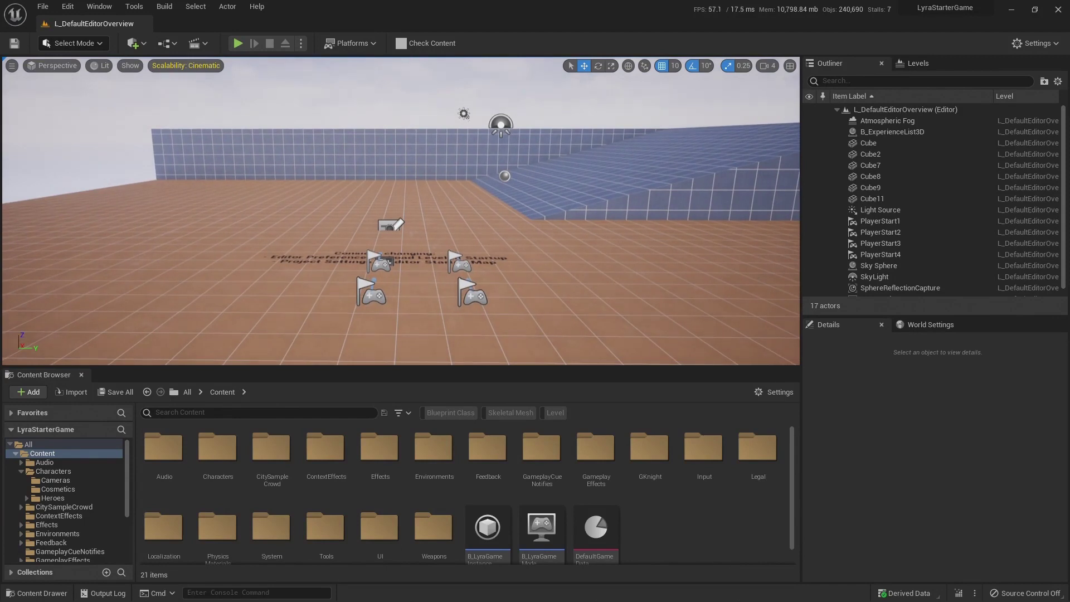
{"action": "key", "text": "w"}
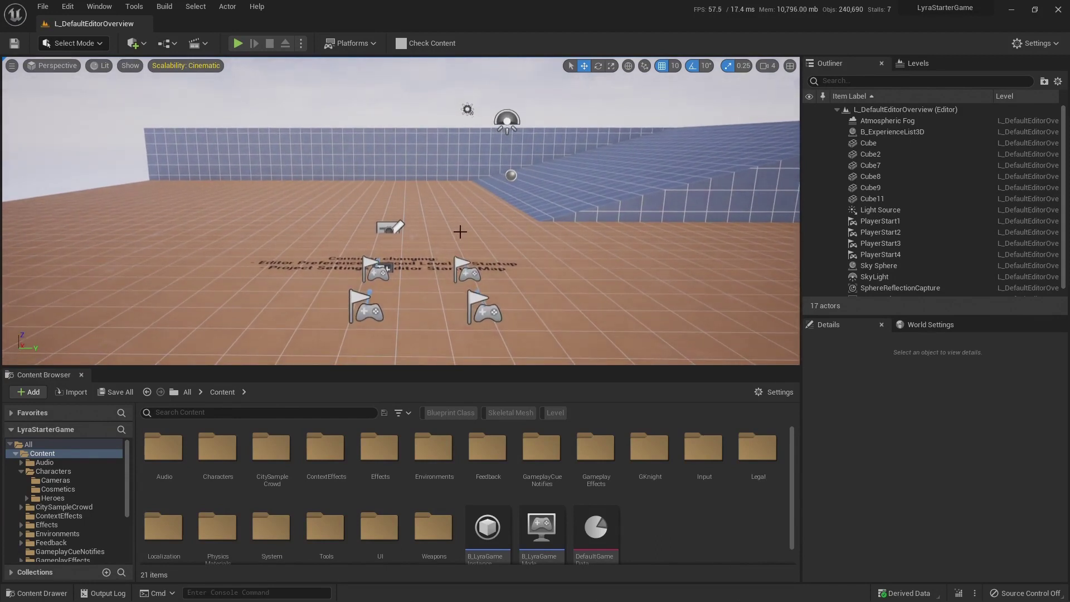
{"action": "mouse_move", "coordinate": [432, 256]}
{"action": "right_mouse_down"}
{"action": "mouse_move", "coordinate": [425, 248]}
{"action": "mouse_move", "coordinate": [468, 252]}
{"action": "mouse_move", "coordinate": [424, 253]}
{"action": "right_mouse_up"}
{"action": "key", "text": "a"}
{"action": "key", "text": "w"}
{"action": "key", "text": "d"}
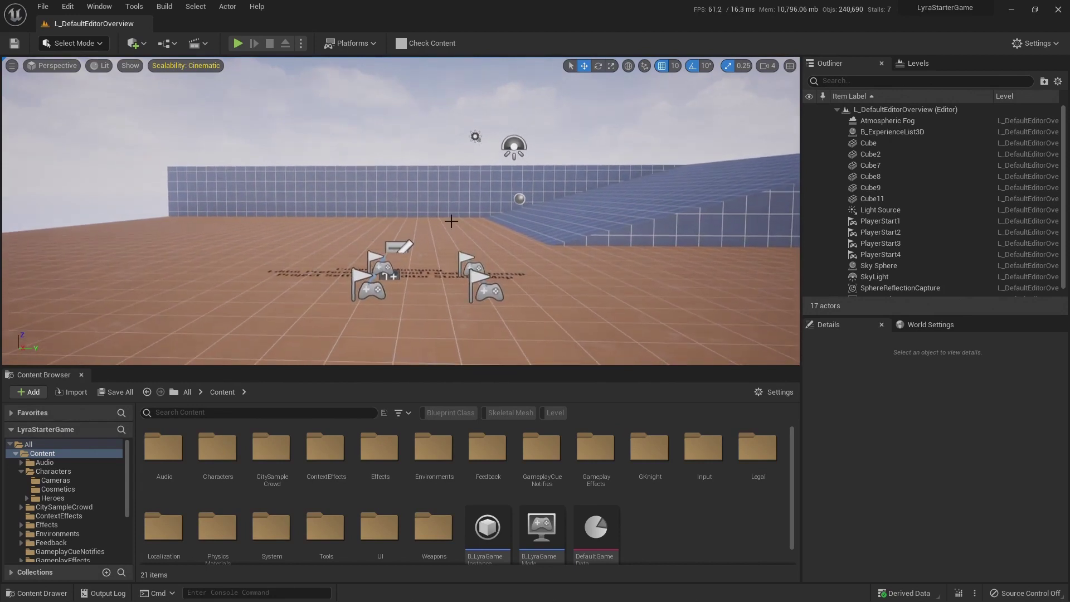
{"action": "mouse_move", "coordinate": [469, 229]}
{"action": "right_mouse_down"}
{"action": "mouse_move", "coordinate": [459, 222]}
{"action": "mouse_move", "coordinate": [484, 237]}
{"action": "mouse_move", "coordinate": [459, 232]}
{"action": "mouse_move", "coordinate": [477, 234]}
{"action": "right_mouse_up"}
{"action": "key", "text": "w"}
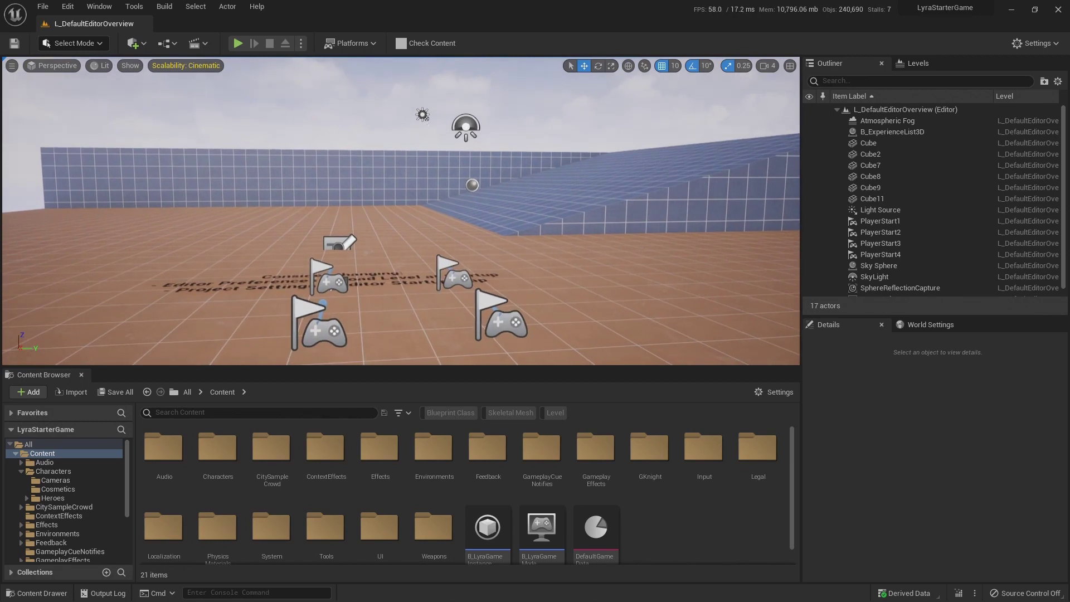
{"action": "right_click_drag", "start_coordinate": [477, 234], "coordinate": [438, 231]}
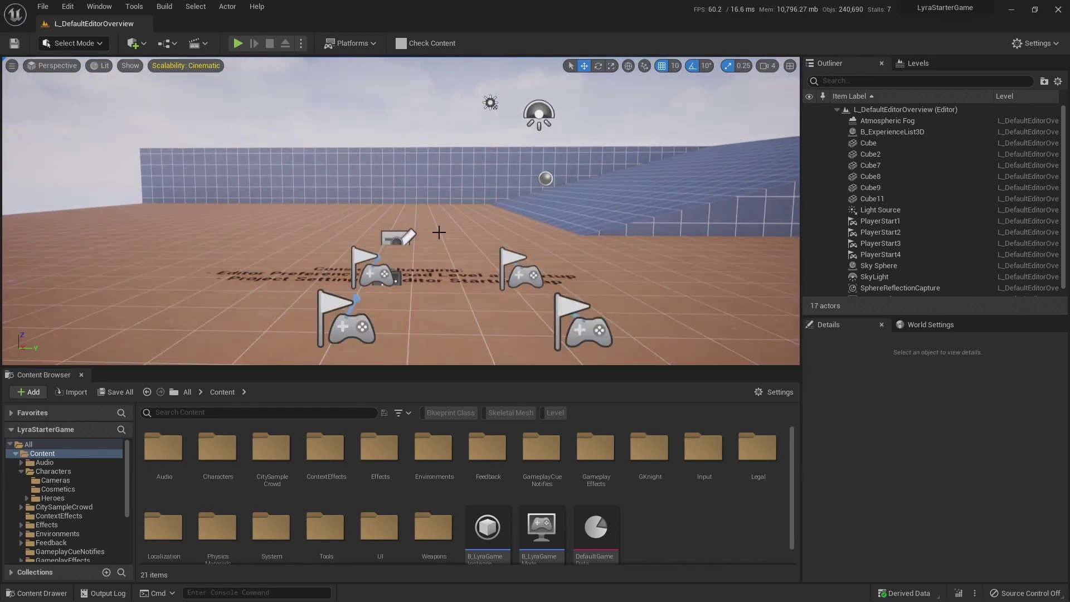
{"action": "right_click_drag", "start_coordinate": [463, 232], "coordinate": [458, 234]}
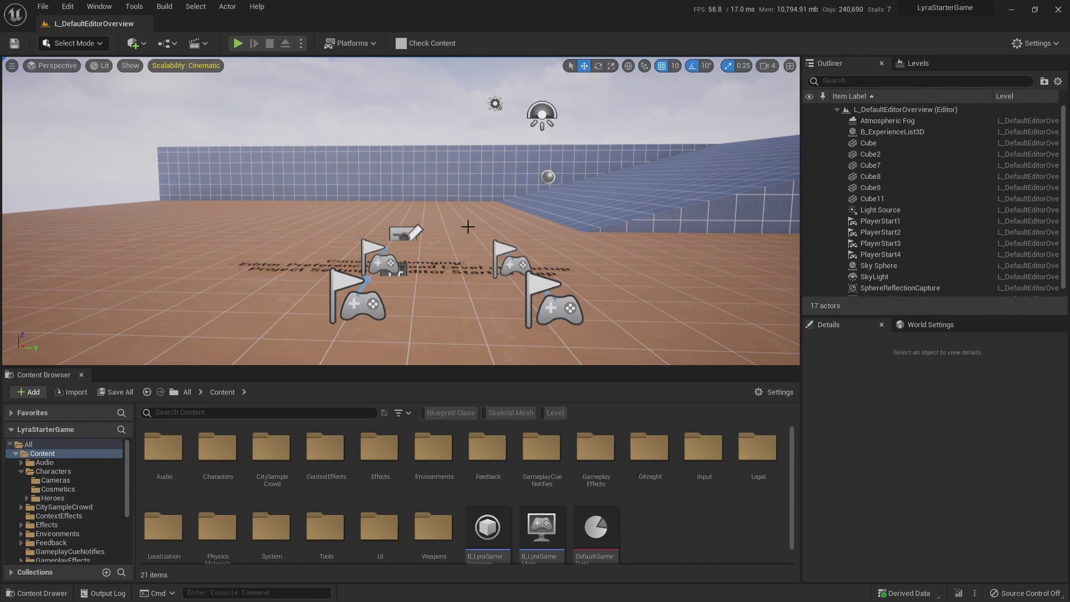
{"action": "right_click_drag", "start_coordinate": [468, 227], "coordinate": [480, 202]}
{"action": "right_click_drag", "start_coordinate": [396, 234], "coordinate": [378, 236]}
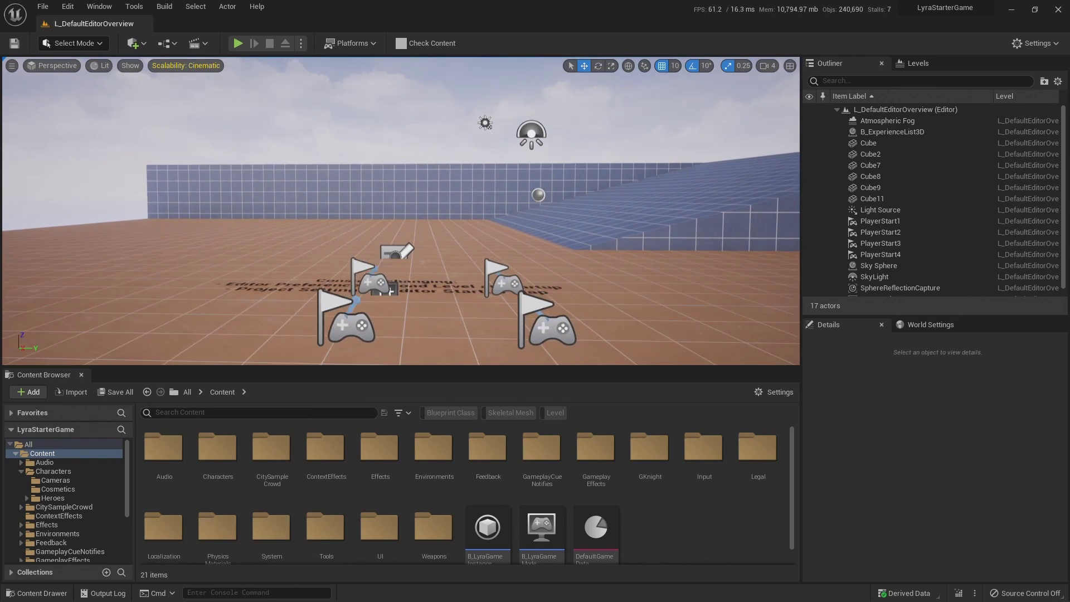
{"action": "key", "text": "d"}
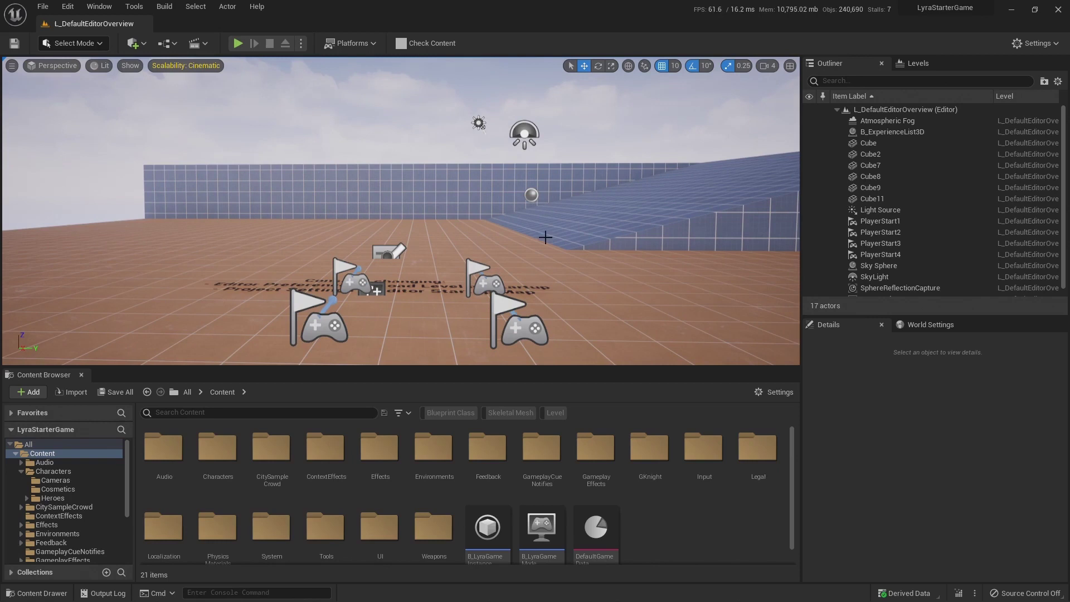
{"action": "key", "text": "s"}
{"action": "right_click_drag", "start_coordinate": [401, 211], "coordinate": [374, 236]}
{"action": "key", "text": "w"}
{"action": "key", "text": "s"}
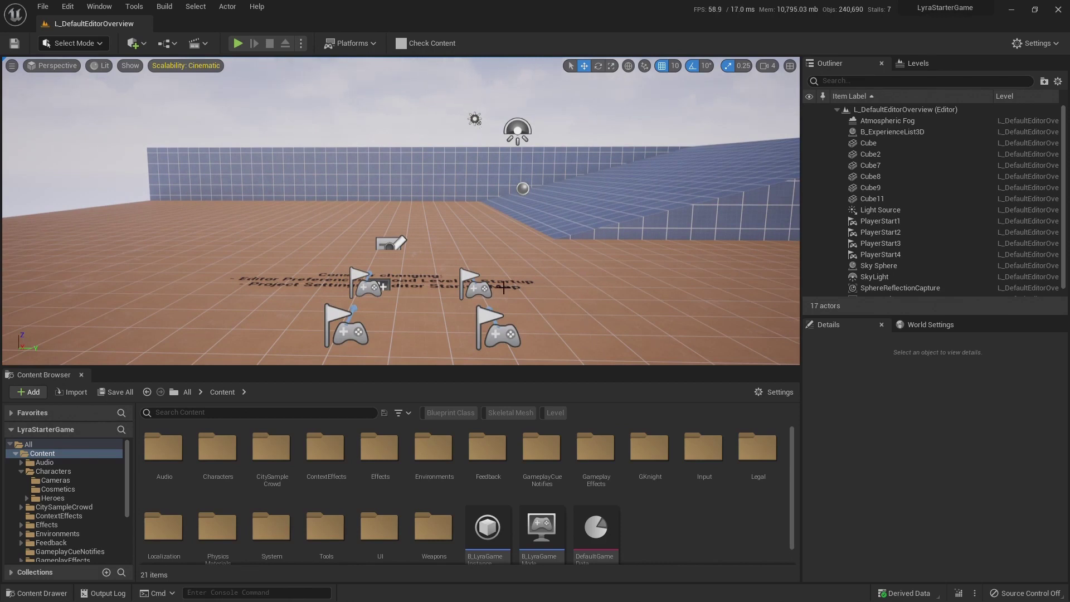
Step: Switch to the Epic Games Launcher, look over the free Marketplace items around City Sample Crowds, and return to the Unreal Editor level
{"action": "key", "text": "alt+Tab"}
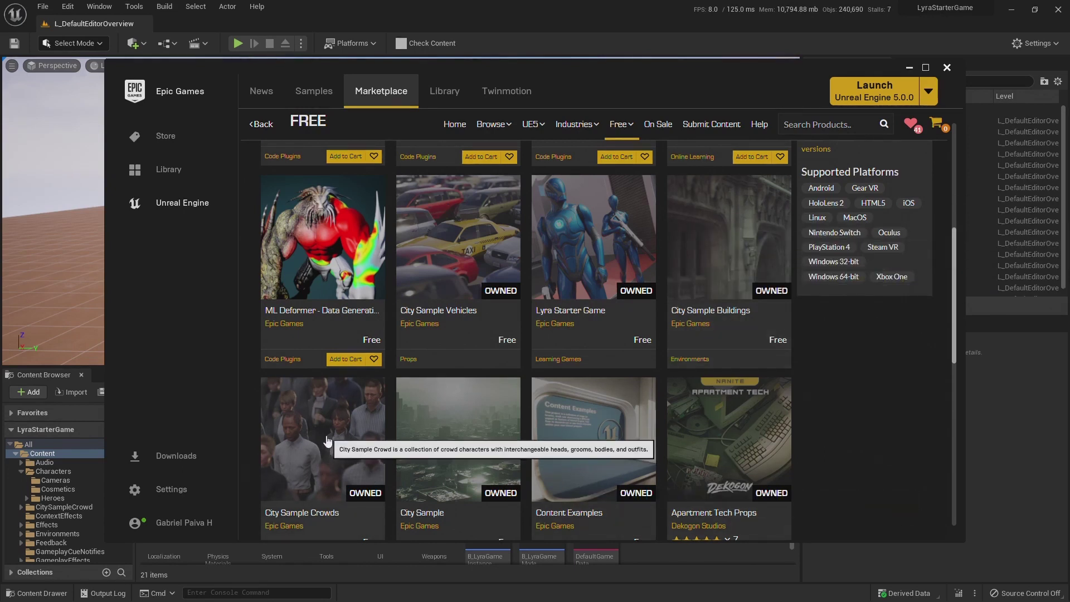
{"action": "scroll", "coordinate": [496, 449], "scroll_direction": "down", "scroll_amount": 2}
{"action": "scroll", "coordinate": [496, 446], "scroll_direction": "up", "scroll_amount": 2}
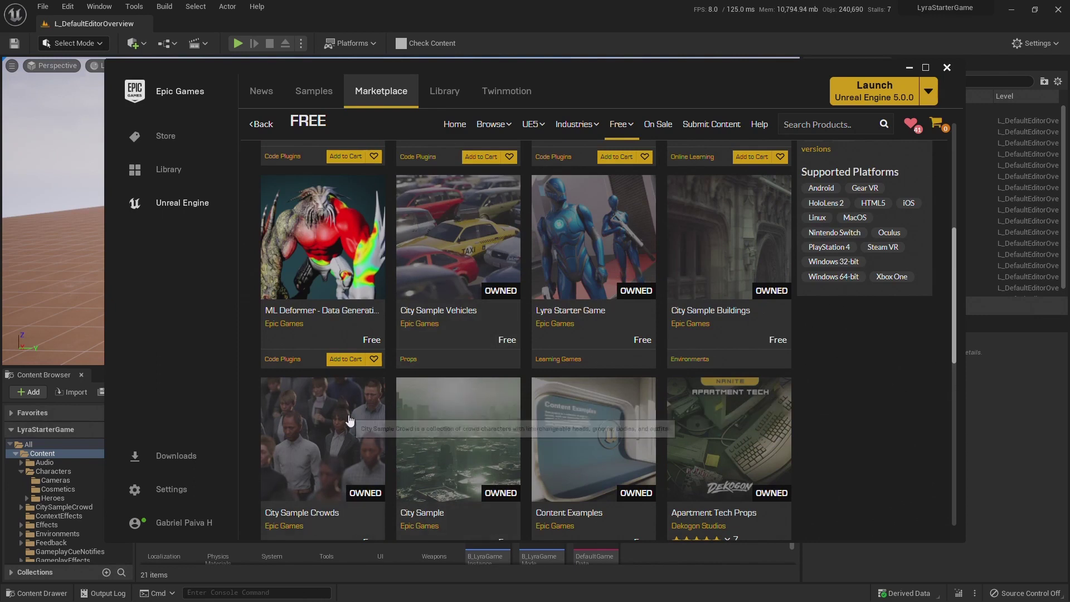
{"action": "mouse_move", "coordinate": [535, 123]}
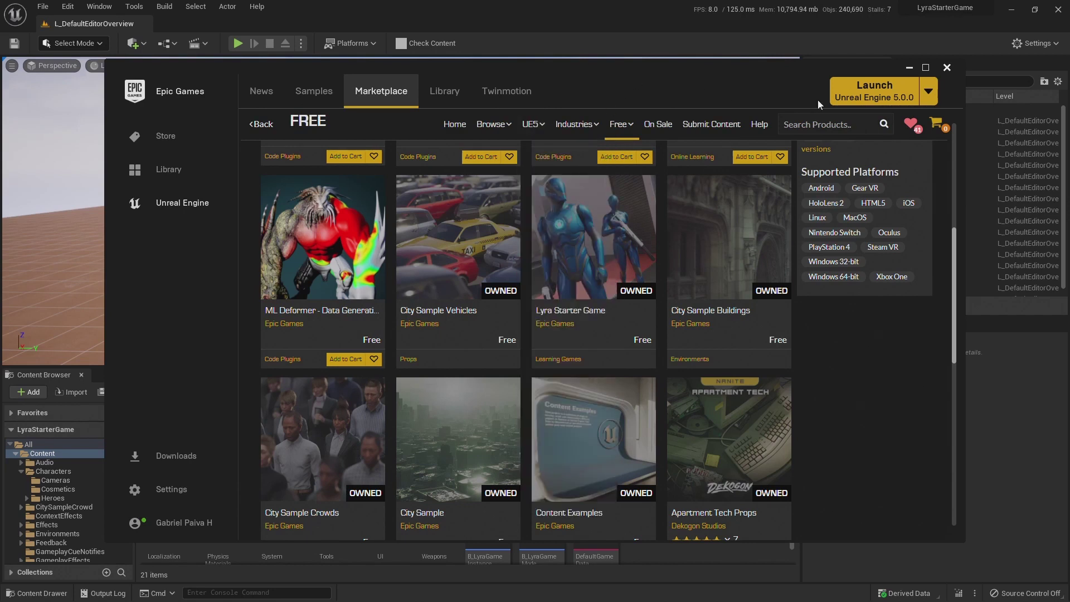
{"action": "left_click_drag", "start_coordinate": [681, 72], "coordinate": [678, 576]}
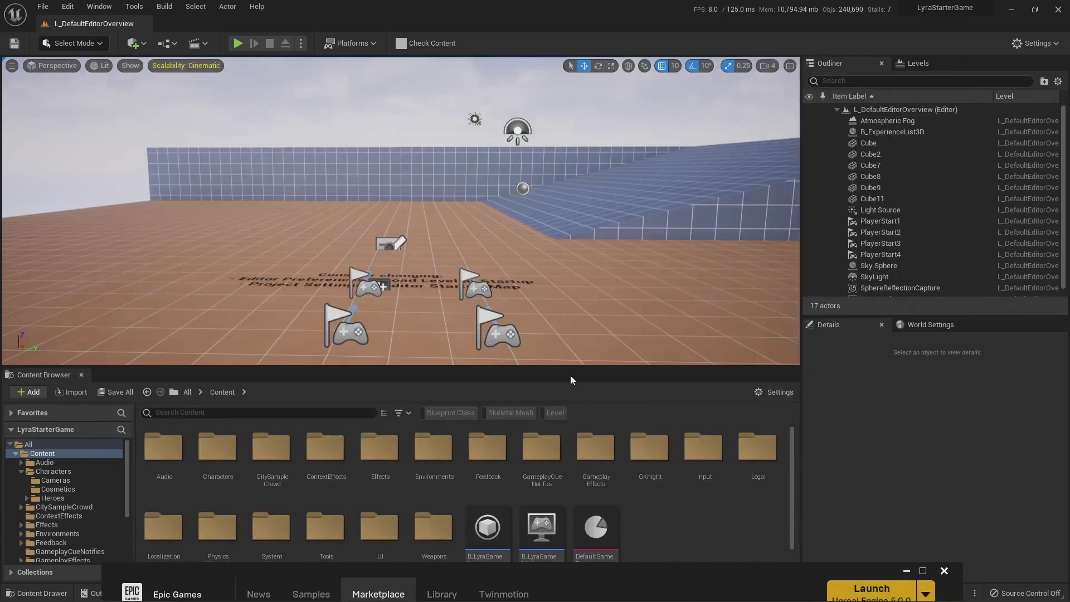
Step: Open the Meshes folder of Mannequin_UE4 within the project's Characters/Heroes content
{"action": "right_click_drag", "start_coordinate": [503, 234], "coordinate": [421, 268]}
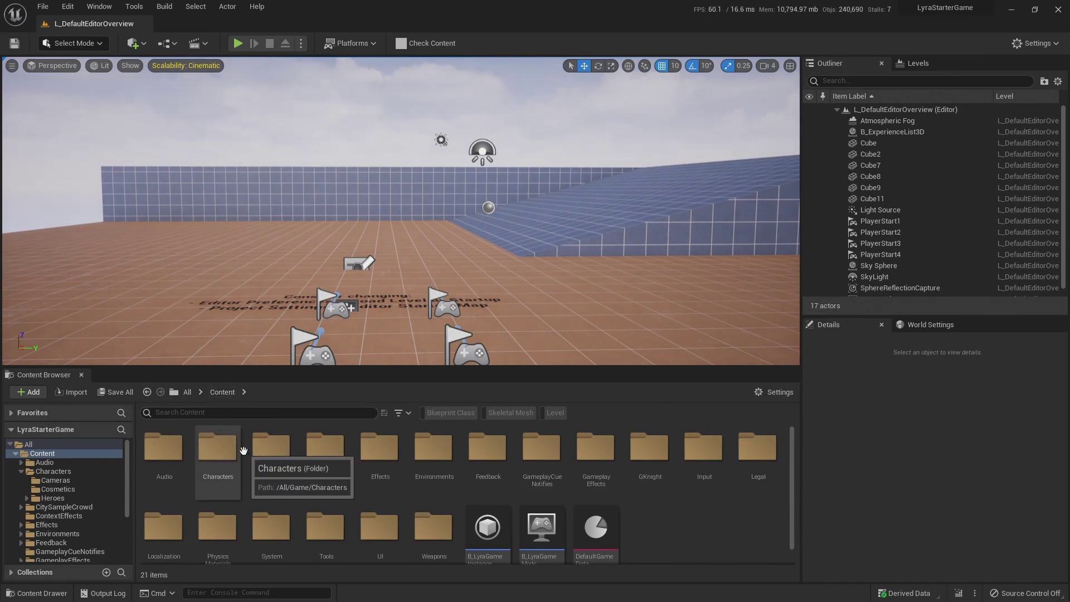
{"action": "double_click", "coordinate": [219, 449]}
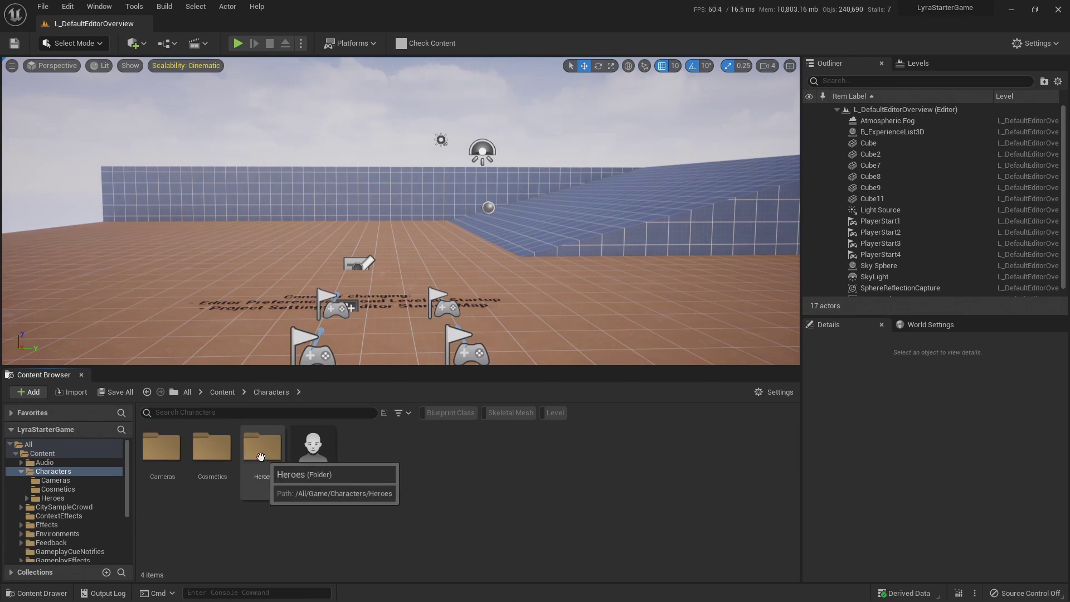
{"action": "double_click", "coordinate": [265, 471]}
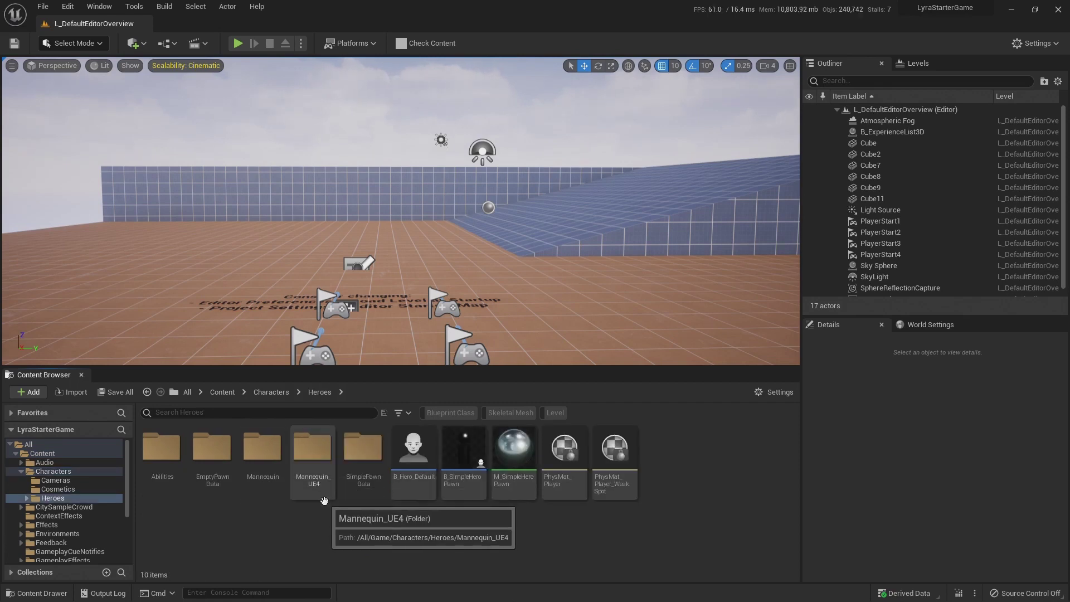
{"action": "double_click", "coordinate": [312, 448]}
{"action": "double_click", "coordinate": [223, 456]}
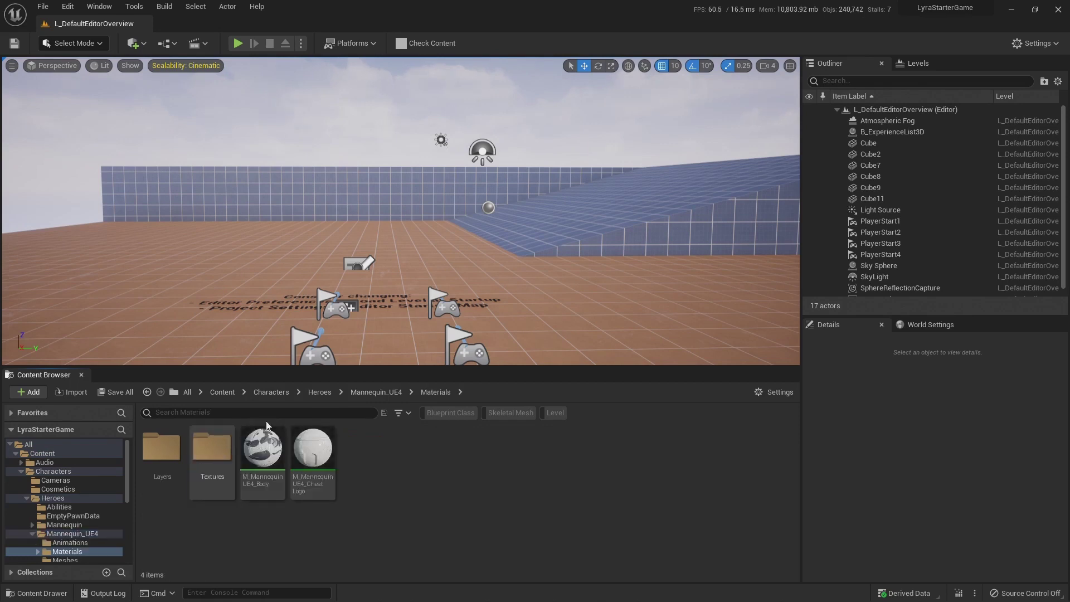
{"action": "left_click", "coordinate": [377, 391]}
{"action": "double_click", "coordinate": [263, 448]}
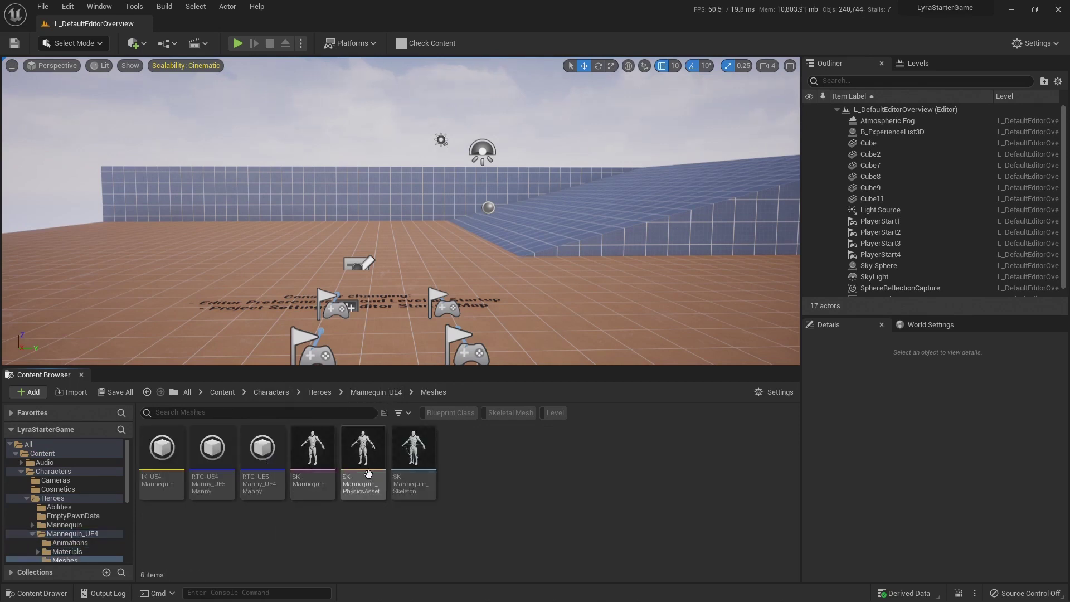
Step: Place the SK_Mannequin skeletal mesh on the level floor at about X -940, Y -70, Z 50
{"action": "left_click_drag", "start_coordinate": [312, 449], "coordinate": [579, 330]}
{"action": "key", "text": "d"}
{"action": "right_click_drag", "start_coordinate": [579, 330], "coordinate": [307, 326]}
{"action": "key", "text": "q"}
Step: Open the Meshes folder of the UE5 Mannequin within Characters/Heroes
{"action": "left_click", "coordinate": [326, 393]}
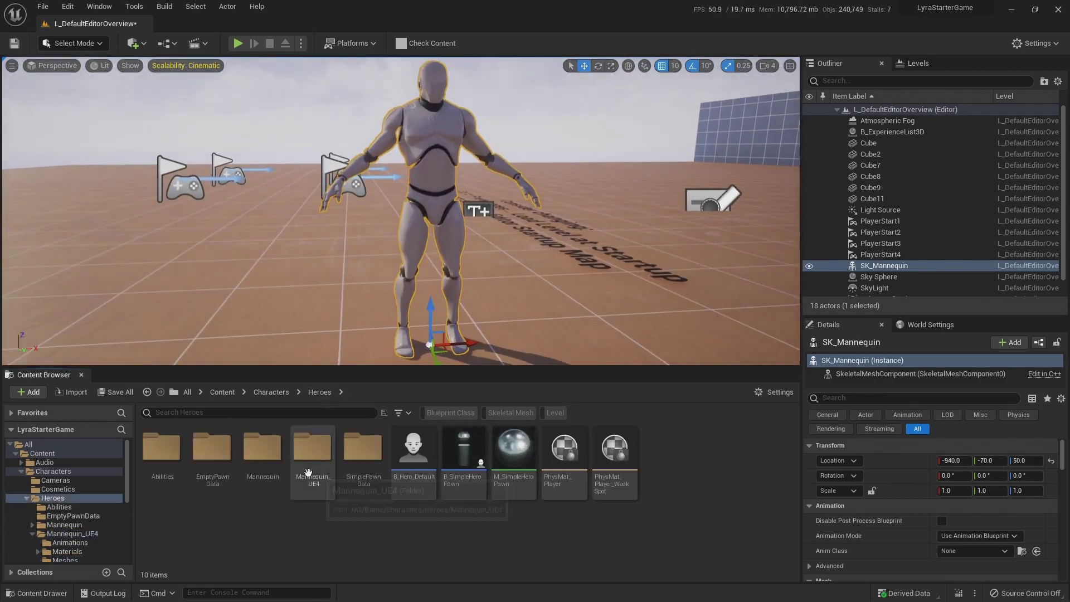
{"action": "double_click", "coordinate": [266, 483]}
{"action": "double_click", "coordinate": [272, 463]}
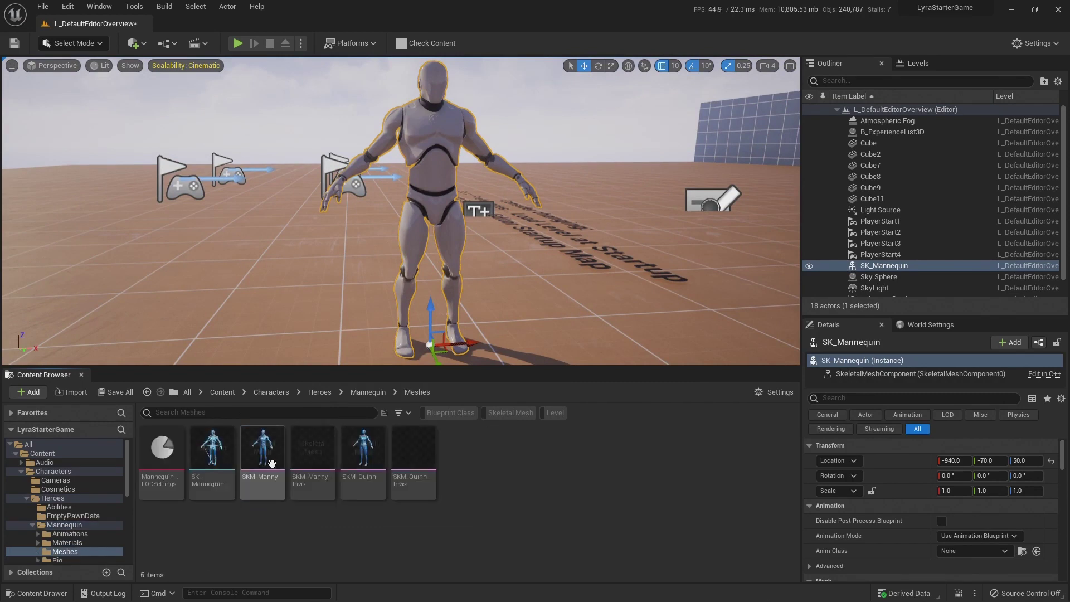
Step: Place the SKM_Manny skeletal mesh beside the grey mannequin at about X -1060, Y -90, Z 50
{"action": "left_click_drag", "start_coordinate": [280, 444], "coordinate": [251, 341]}
{"action": "key", "text": "s"}
{"action": "right_click_drag", "start_coordinate": [403, 274], "coordinate": [305, 219]}
{"action": "key", "text": "w"}
{"action": "key", "text": "e"}
{"action": "key", "text": "w"}
{"action": "key", "text": "e"}
{"action": "key", "text": "s"}
{"action": "key", "text": "s"}
{"action": "key", "text": "w"}
{"action": "left_click_drag", "start_coordinate": [327, 224], "coordinate": [329, 224]}
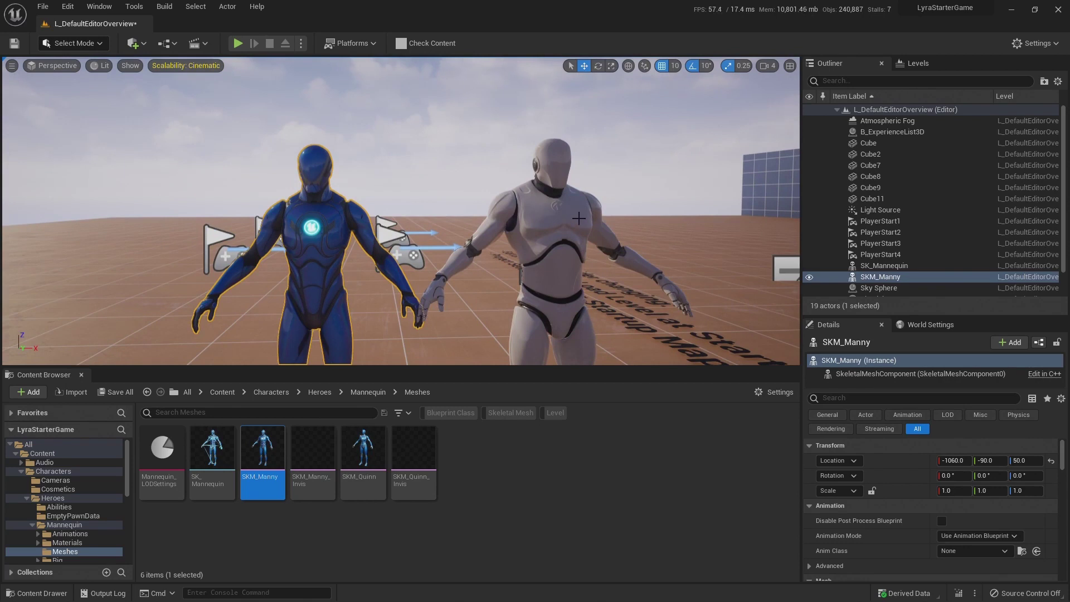
{"action": "key", "text": "d"}
{"action": "right_click_drag", "start_coordinate": [561, 221], "coordinate": [536, 230]}
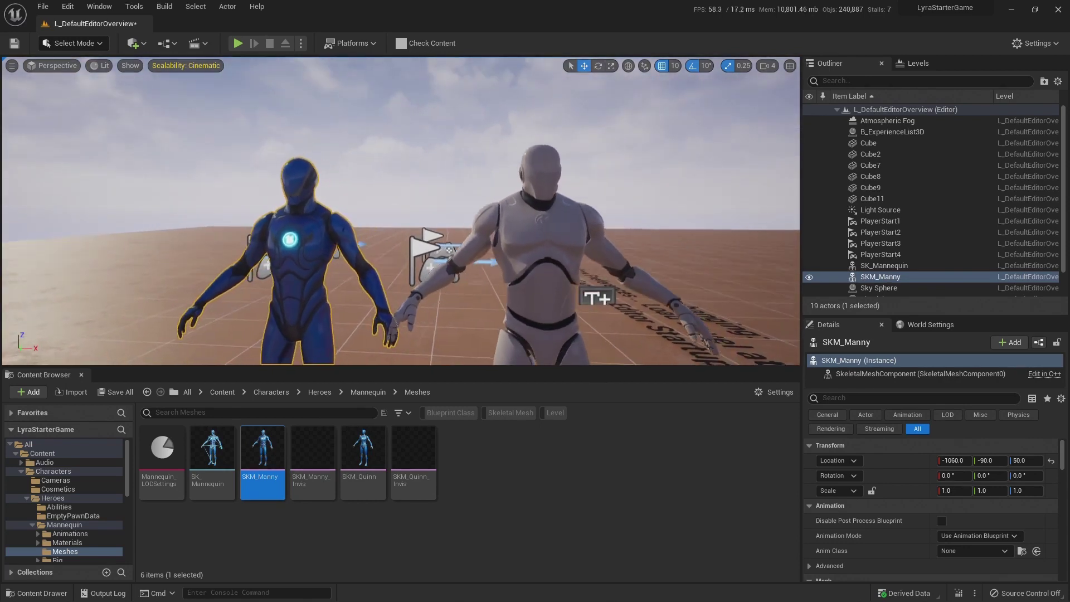
Step: Bring up the Epic Games Launcher's Marketplace briefly, return to the Unreal Editor and select the grey SK_Mannequin in the level
{"action": "key", "text": "alt+Tab"}
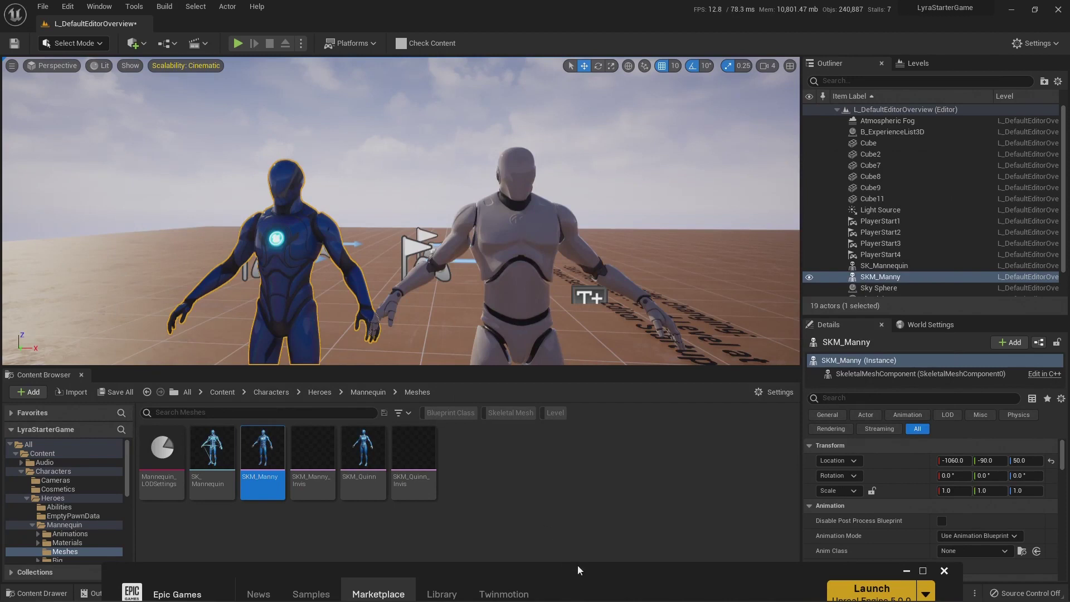
{"action": "left_click_drag", "start_coordinate": [577, 564], "coordinate": [576, 344]}
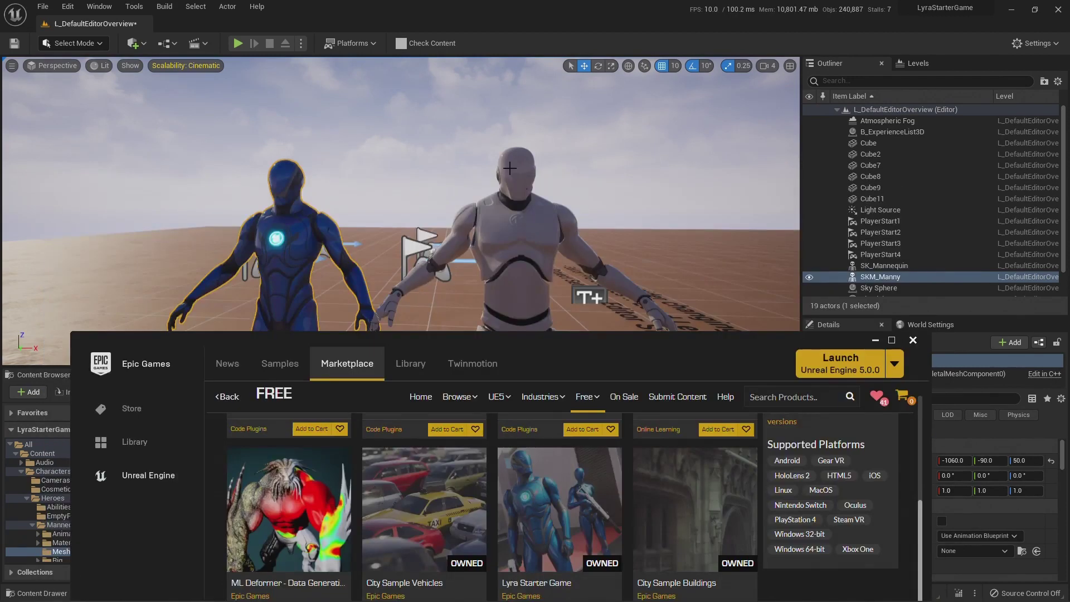
{"action": "left_click", "coordinate": [541, 219]}
{"action": "left_click", "coordinate": [529, 209]}
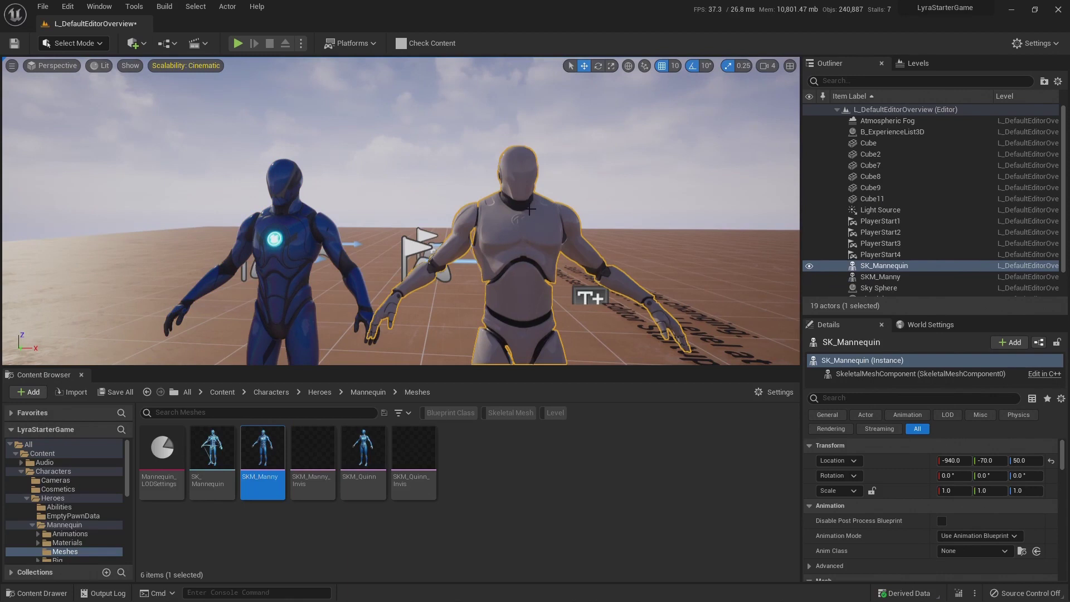
Step: Switch to the Epic Games Launcher and view the Marketplace's list of UE5 categories
{"action": "key", "text": "alt+Tab"}
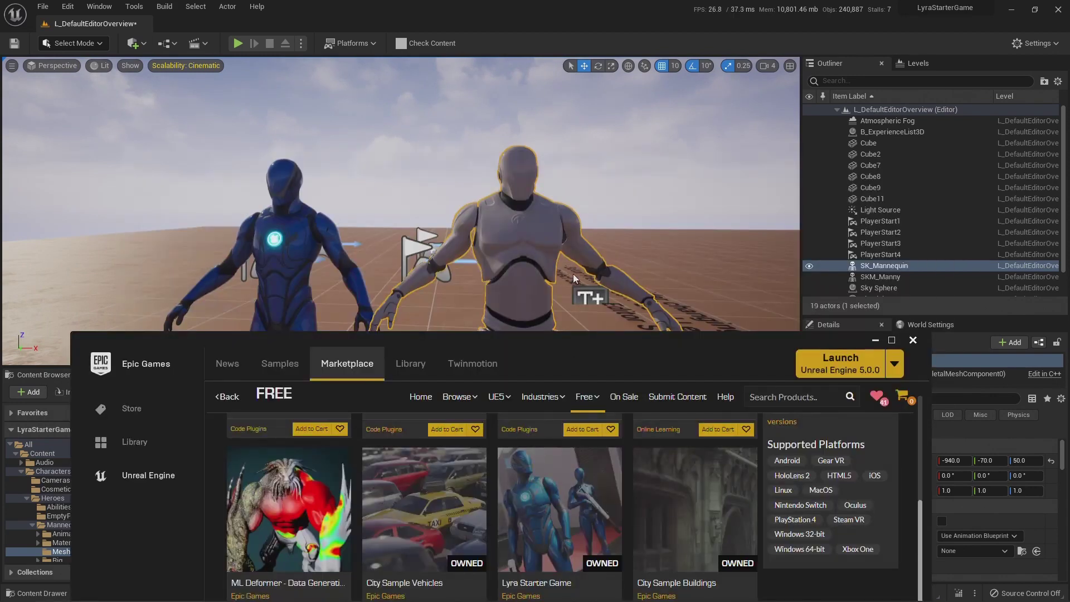
{"action": "mouse_move", "coordinate": [511, 395]}
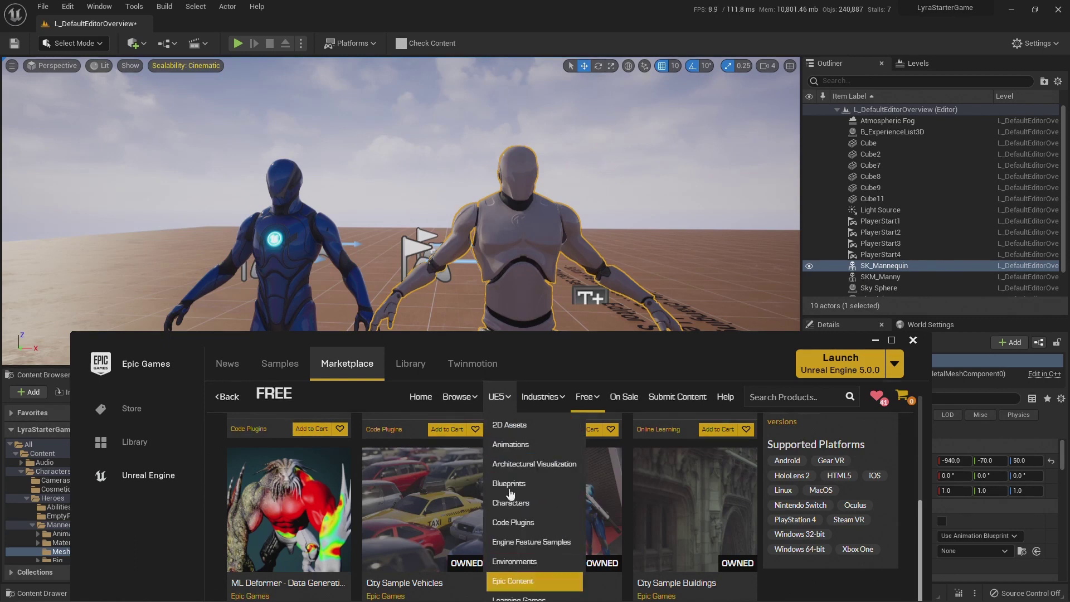
{"action": "left_click_drag", "start_coordinate": [528, 339], "coordinate": [538, 427]}
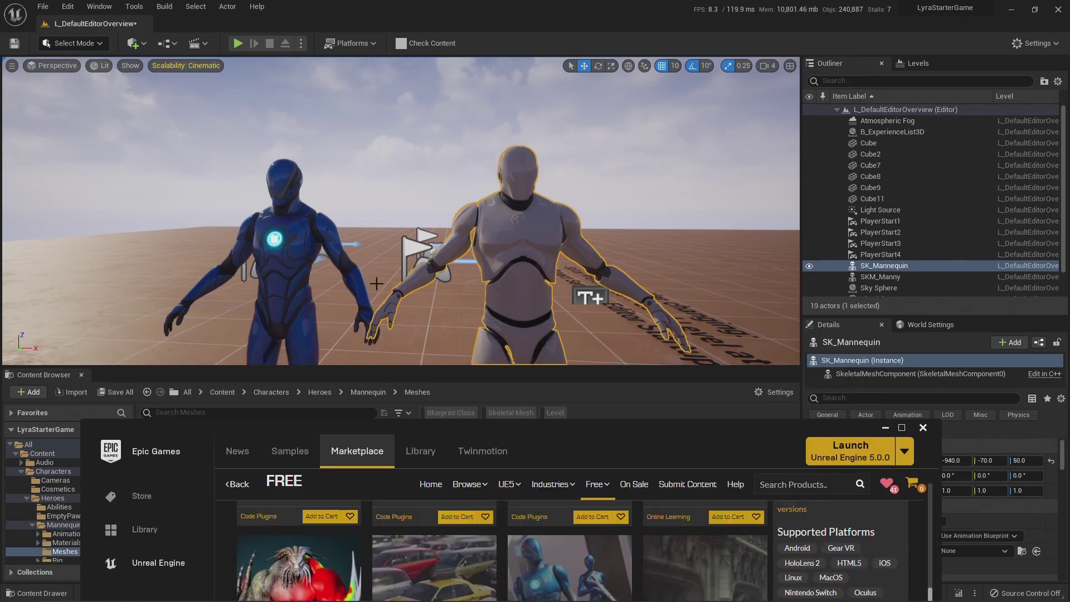
Step: Return to the Unreal Editor, select the blue SKM_Manny in the level and view it beside the grey mannequin
{"action": "left_click", "coordinate": [357, 278]}
{"action": "key", "text": "a"}
{"action": "right_click_drag", "start_coordinate": [356, 279], "coordinate": [356, 280]}
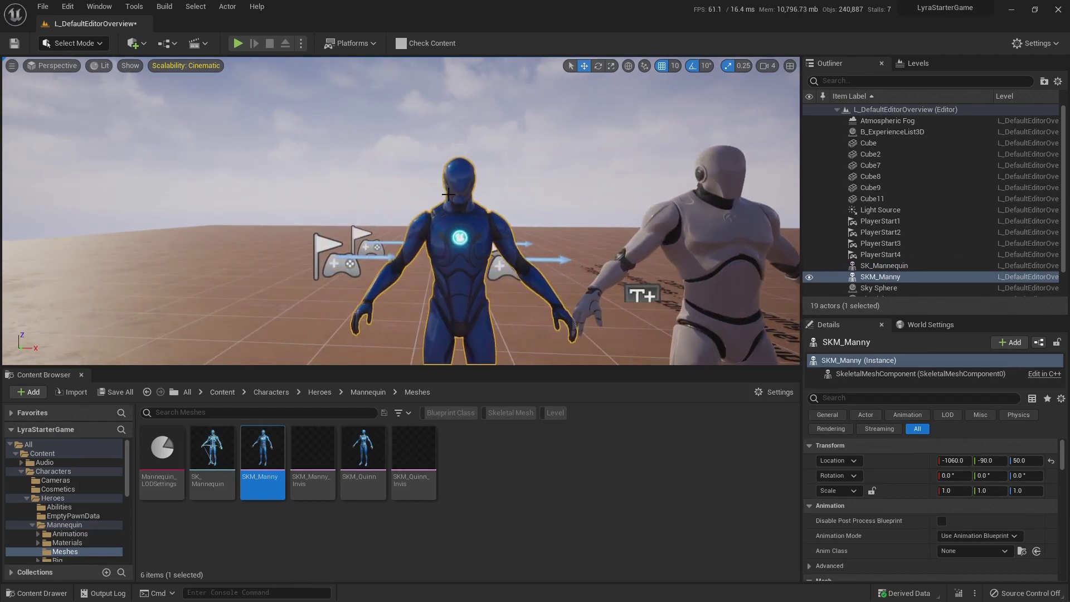
{"action": "right_click_drag", "start_coordinate": [641, 259], "coordinate": [619, 258]}
{"action": "key", "text": "s"}
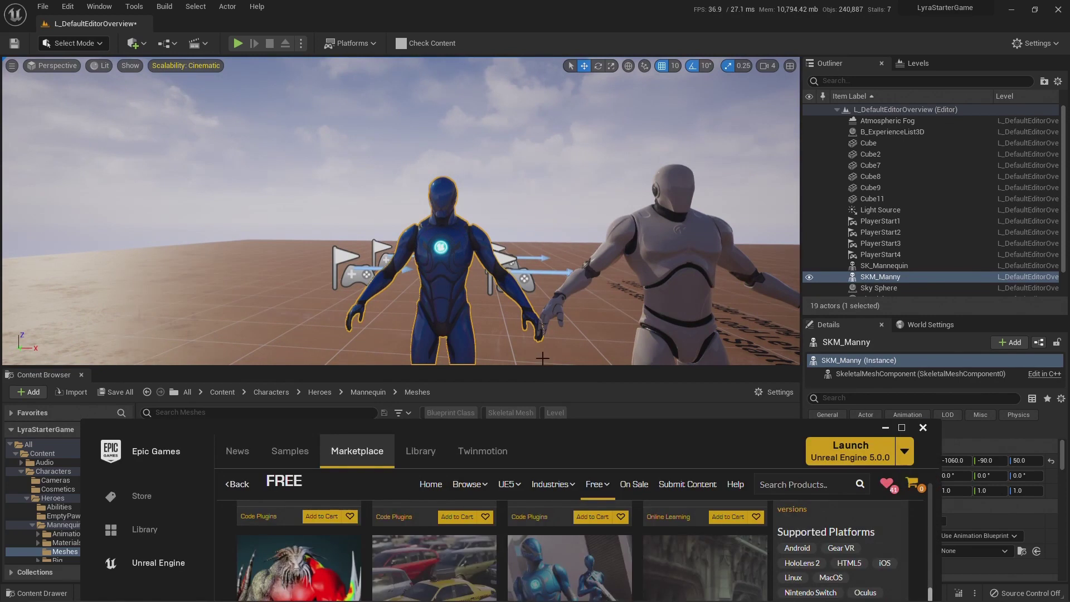
Step: Bring the Epic Games Launcher back up, check the Marketplace's UE5 categories again, and minimize the launcher
{"action": "left_click_drag", "start_coordinate": [610, 433], "coordinate": [582, 191]}
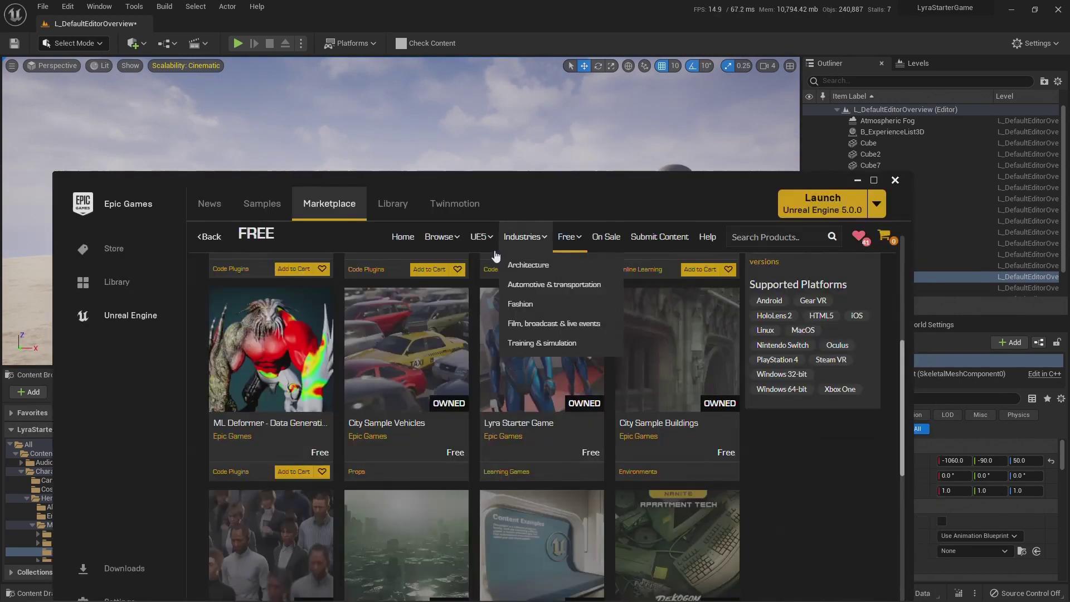
{"action": "mouse_move", "coordinate": [482, 237]}
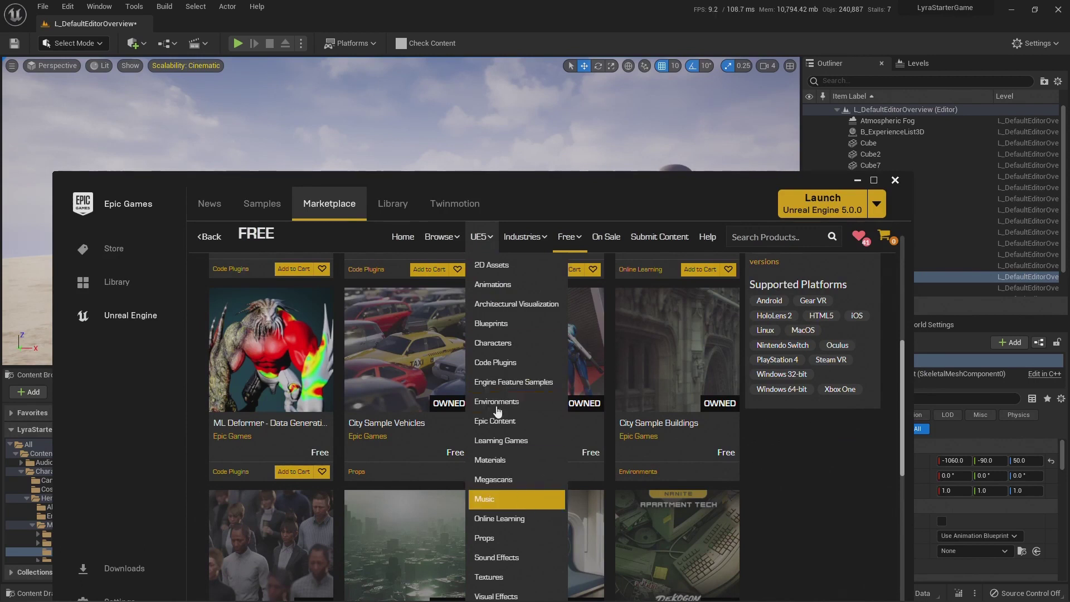
{"action": "left_click", "coordinate": [858, 180]}
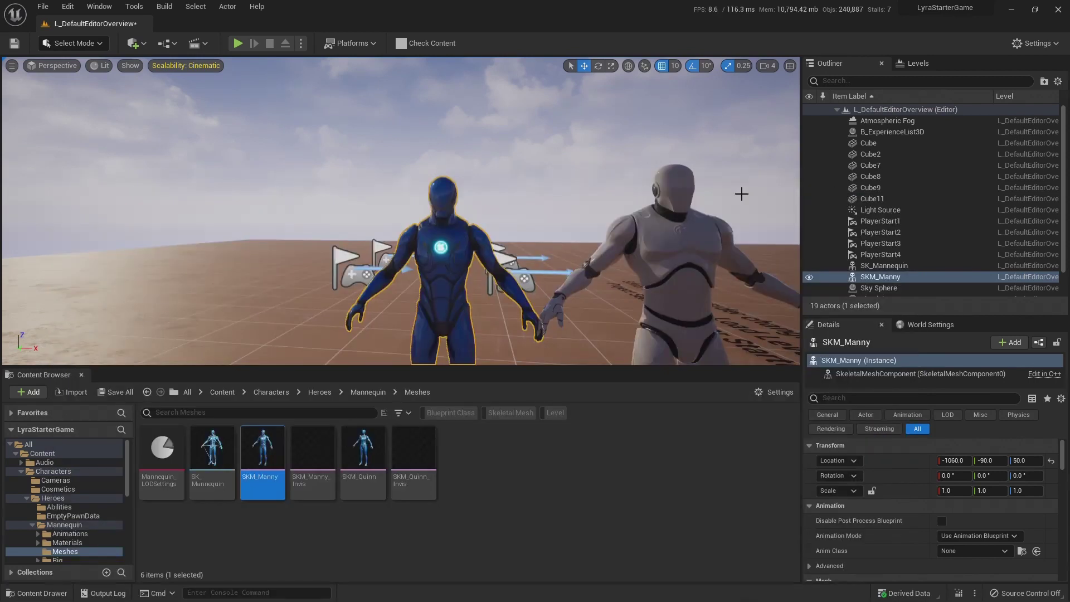
{"action": "right_click_drag", "start_coordinate": [472, 247], "coordinate": [473, 265]}
{"action": "key", "text": "s"}
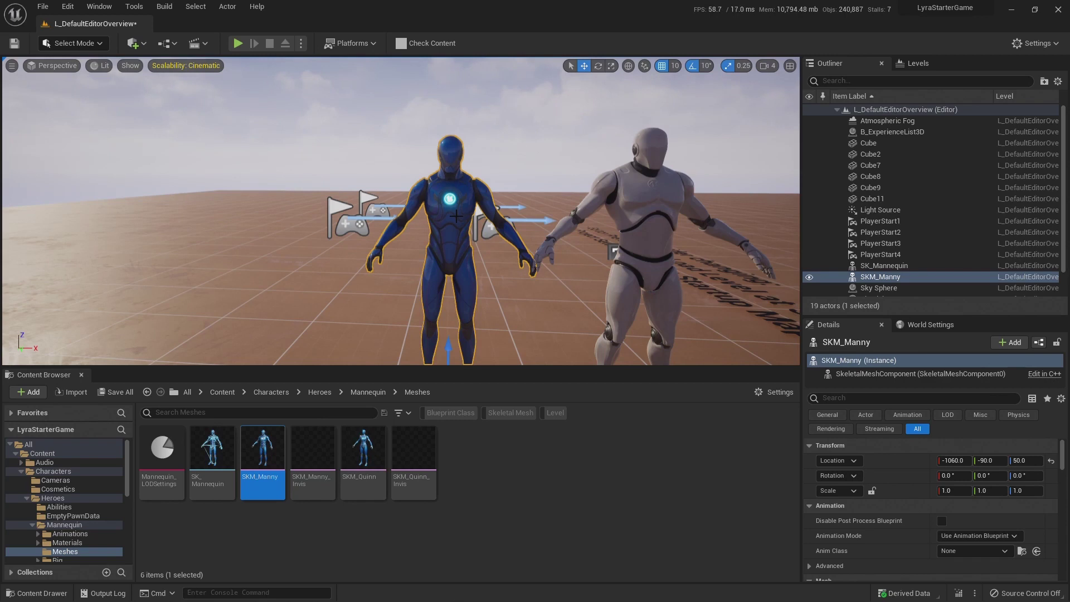
{"action": "key", "text": "s"}
{"action": "right_click_drag", "start_coordinate": [455, 196], "coordinate": [476, 197]}
{"action": "key", "text": "w"}
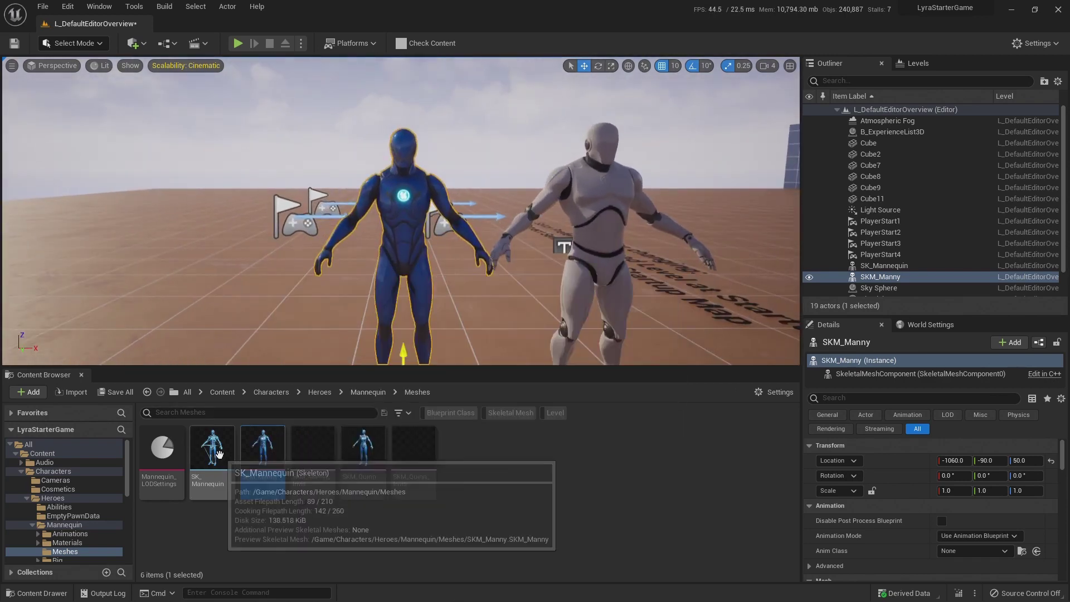
Step: Open the SK_Mannequin skeleton from the Mannequin Meshes folder, check its Compatible Skeletons list, and close its editor
{"action": "left_click", "coordinate": [217, 455]}
{"action": "double_click", "coordinate": [217, 454]}
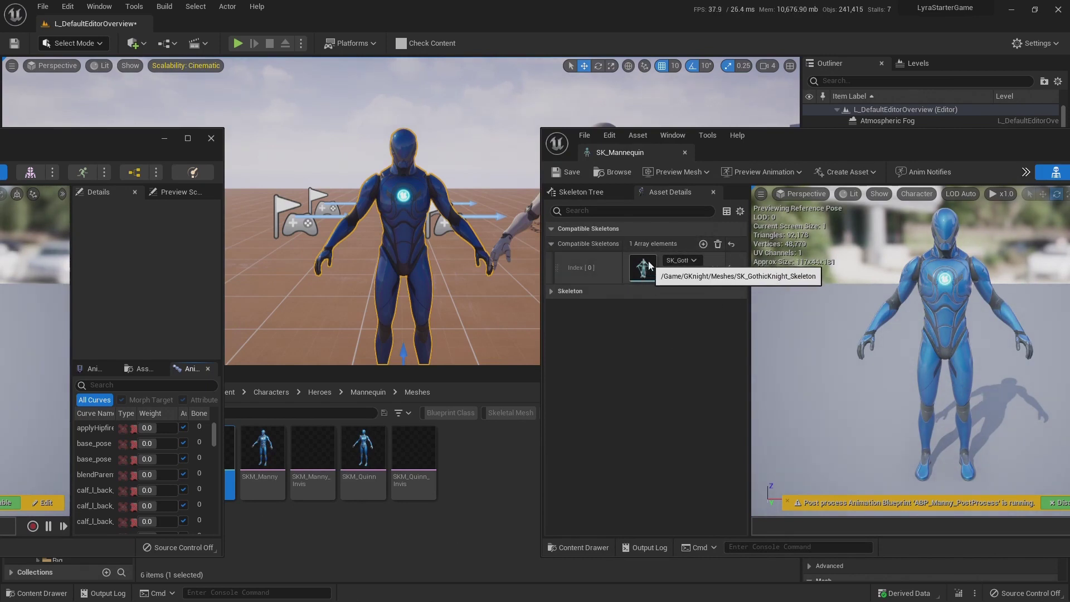
{"action": "double_click", "coordinate": [835, 143]}
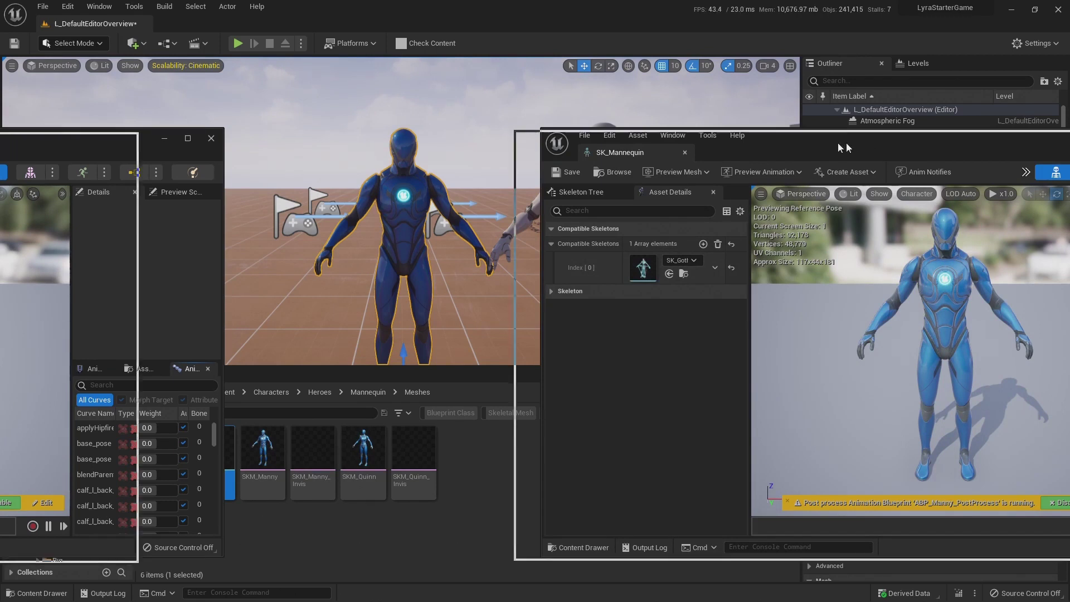
{"action": "left_click", "coordinate": [870, 149]}
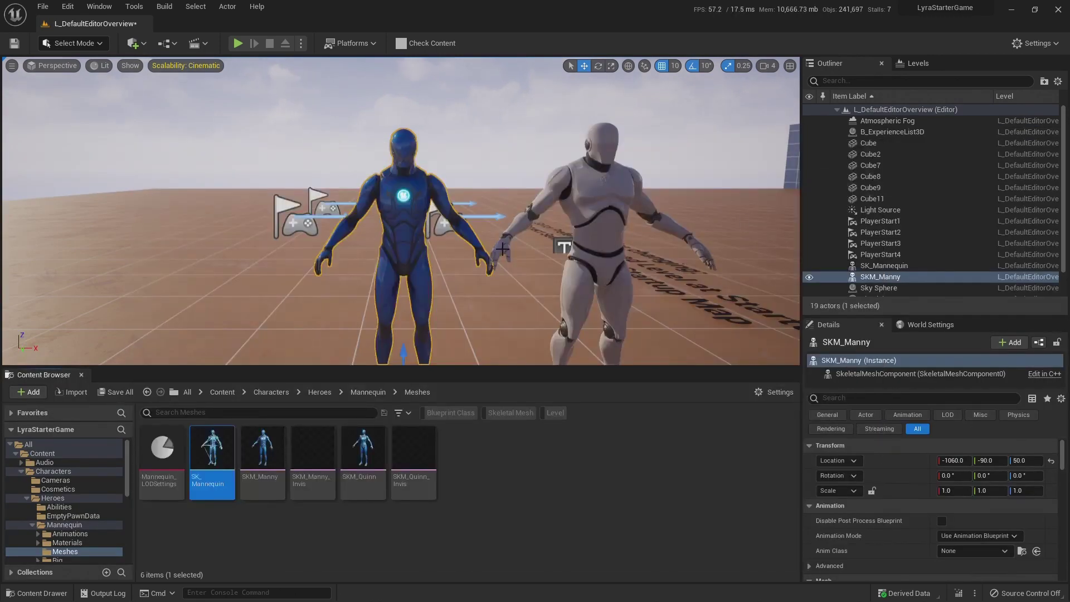
{"action": "right_click_drag", "start_coordinate": [546, 262], "coordinate": [564, 261]}
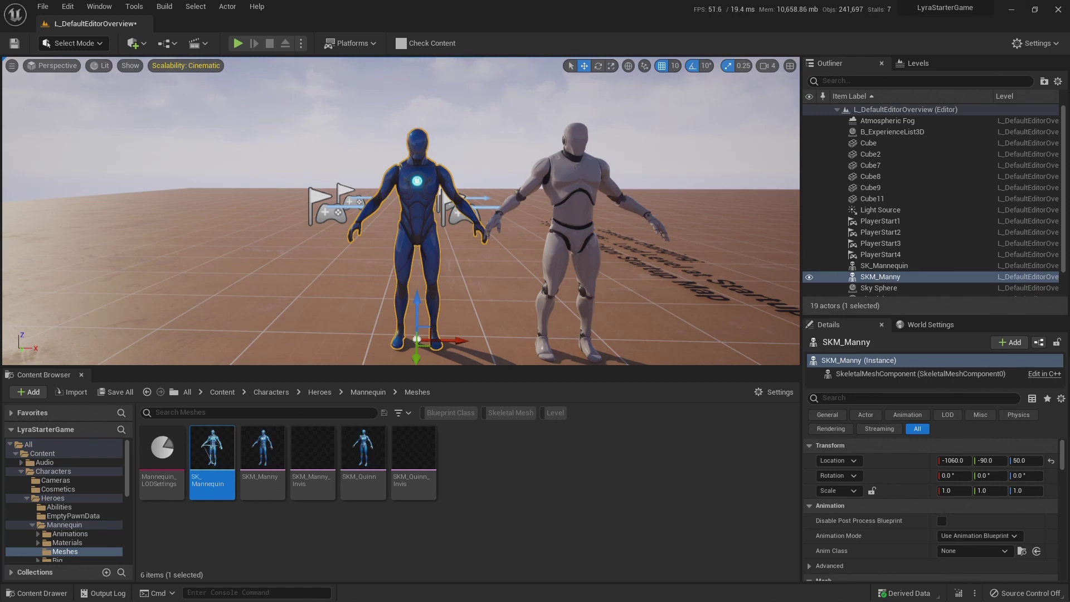
{"action": "mouse_move", "coordinate": [458, 253]}
{"action": "right_mouse_down"}
{"action": "mouse_move", "coordinate": [507, 253]}
{"action": "mouse_move", "coordinate": [458, 254]}
{"action": "right_mouse_up"}
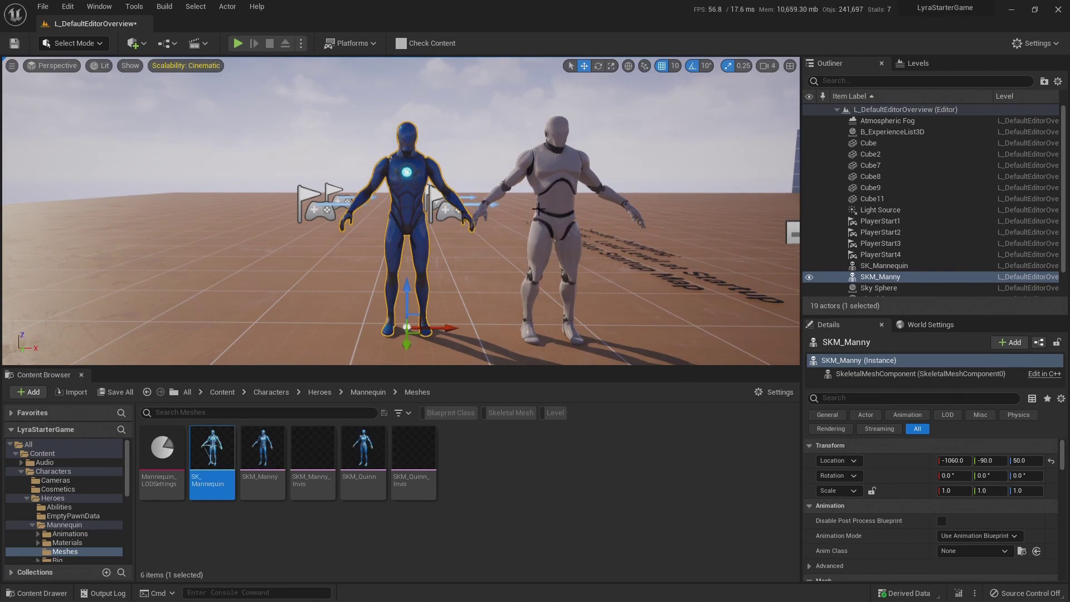
{"action": "left_click", "coordinate": [576, 452]}
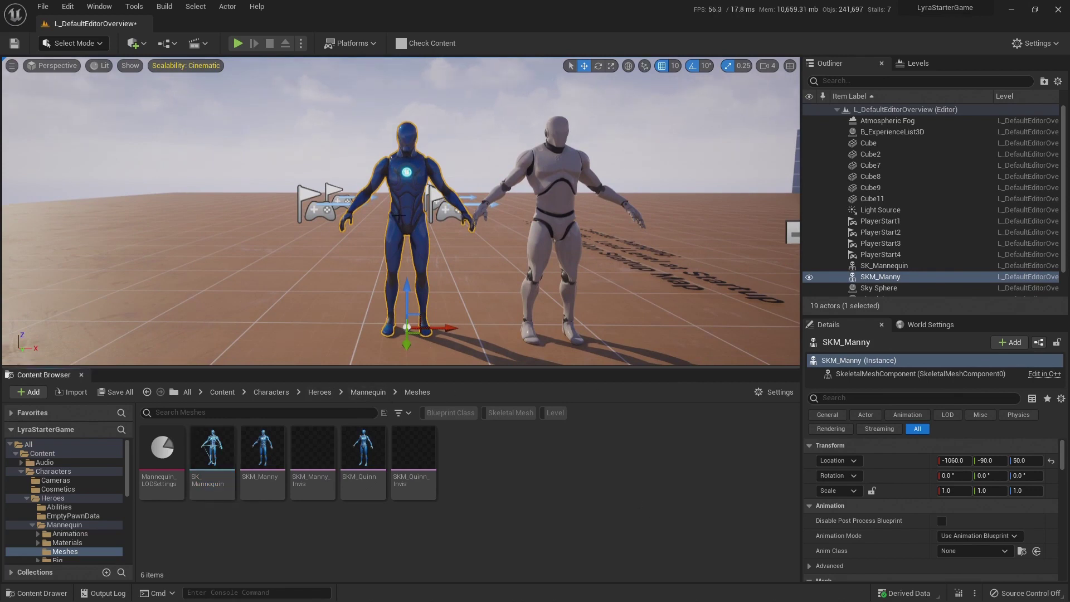
{"action": "right_click_drag", "start_coordinate": [444, 207], "coordinate": [443, 206]}
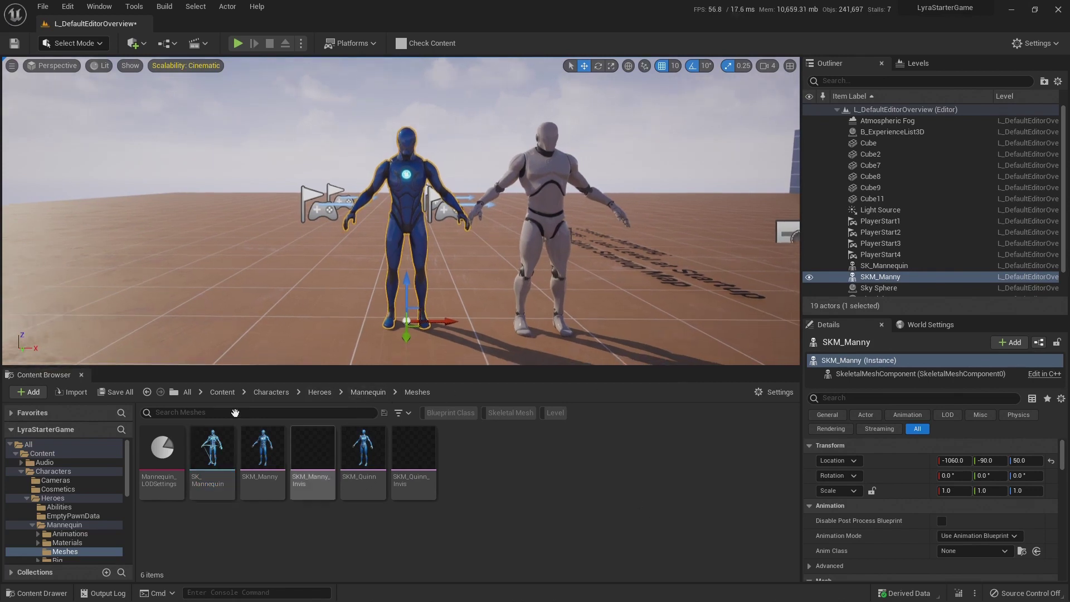
Step: Browse the Heroes folder briefly, return to Characters and open its Cosmetics folder
{"action": "left_click", "coordinate": [271, 393]}
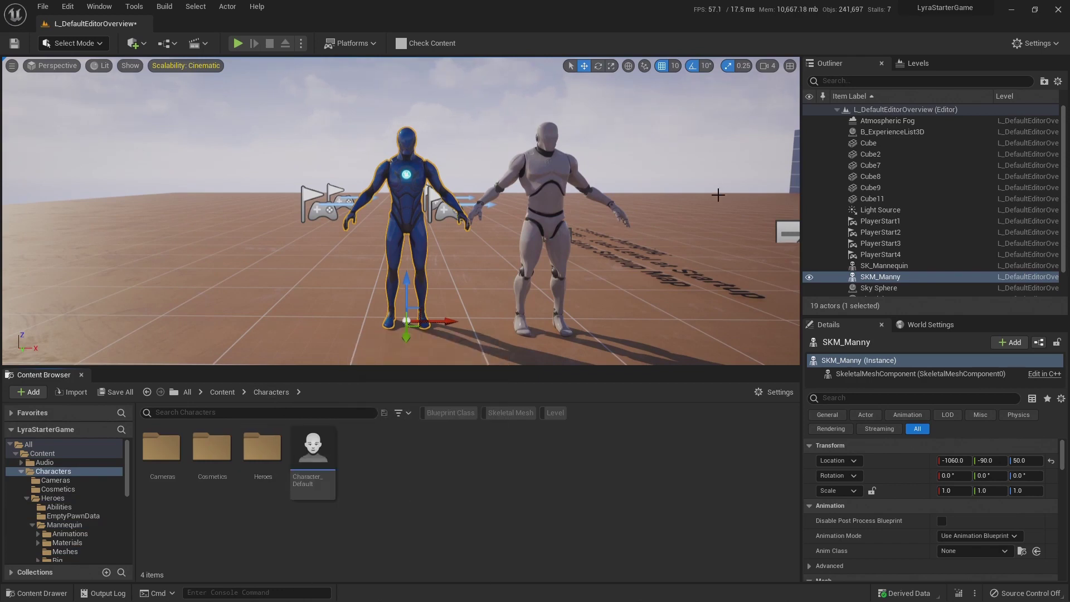
{"action": "left_click", "coordinate": [265, 452]}
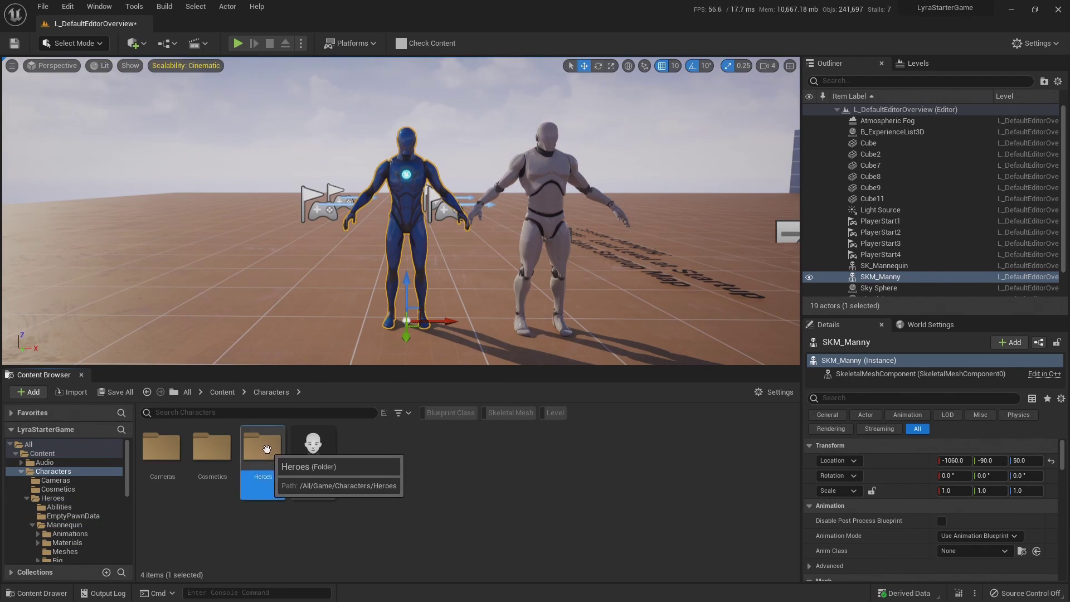
{"action": "double_click", "coordinate": [265, 451]}
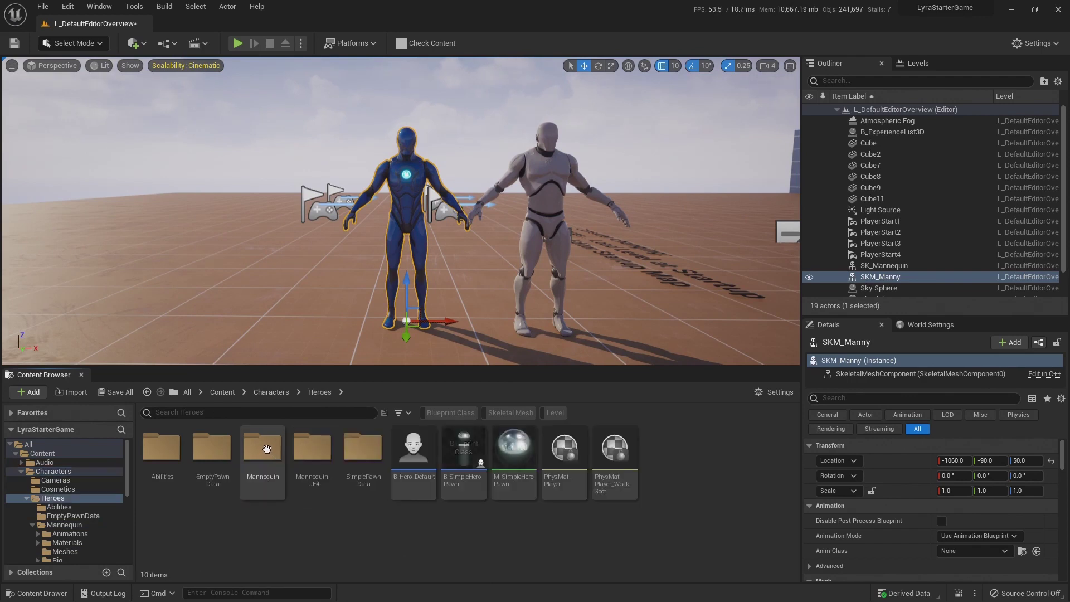
{"action": "left_click", "coordinate": [273, 392]}
{"action": "double_click", "coordinate": [212, 448]}
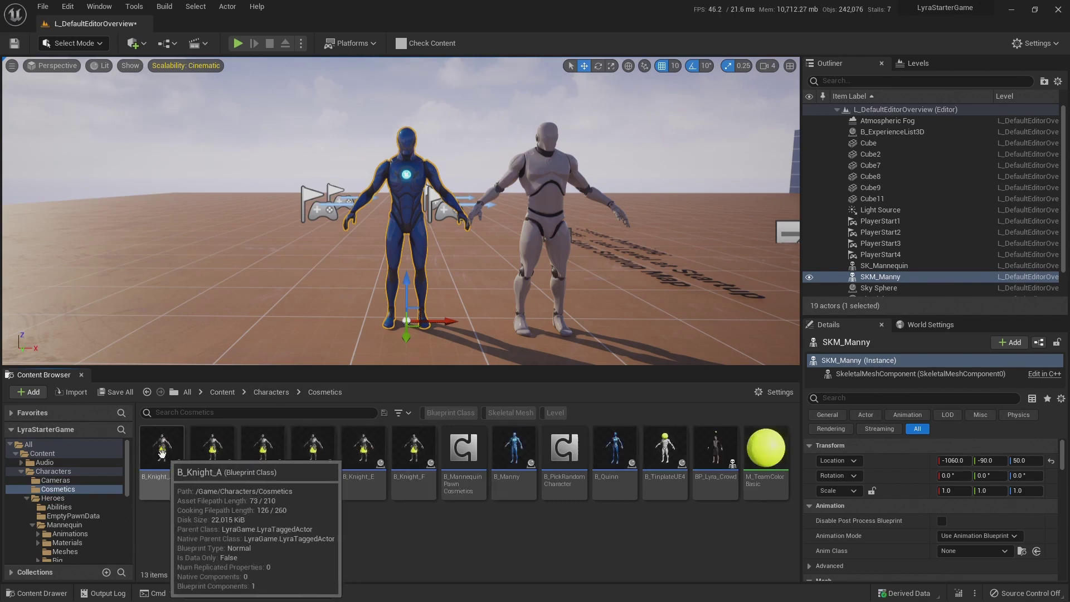
Step: Place B_Knight_A in the level beside the blue mannequin, at about X -1180, Y -60, Z 50
{"action": "left_click_drag", "start_coordinate": [163, 453], "coordinate": [270, 334]}
{"action": "right_click_drag", "start_coordinate": [270, 334], "coordinate": [314, 323]}
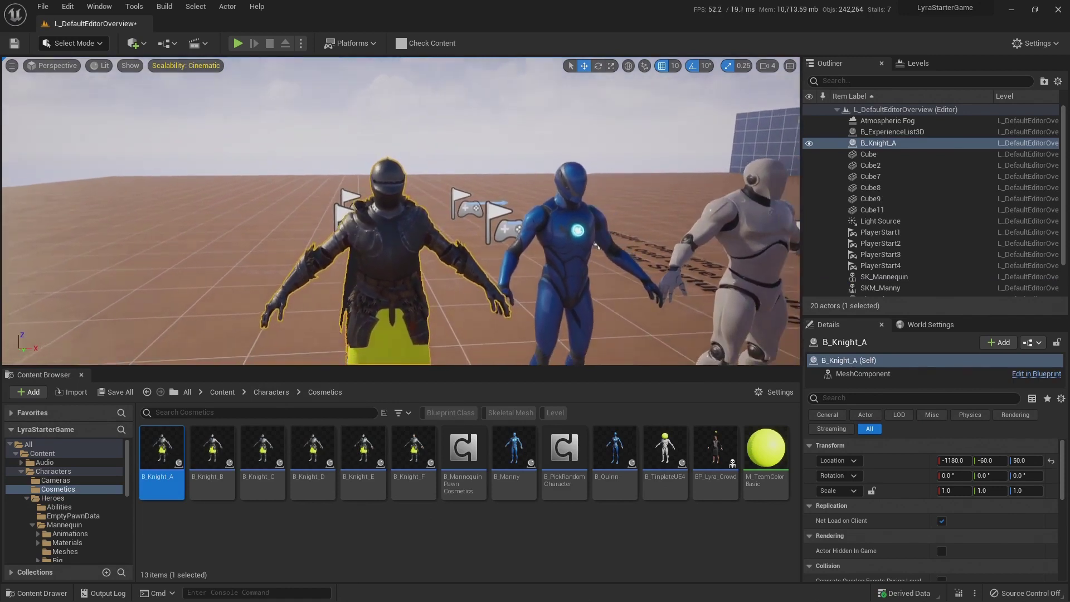
{"action": "mouse_move", "coordinate": [415, 257]}
{"action": "right_mouse_down"}
{"action": "mouse_move", "coordinate": [415, 246]}
{"action": "mouse_move", "coordinate": [415, 257]}
{"action": "right_mouse_up"}
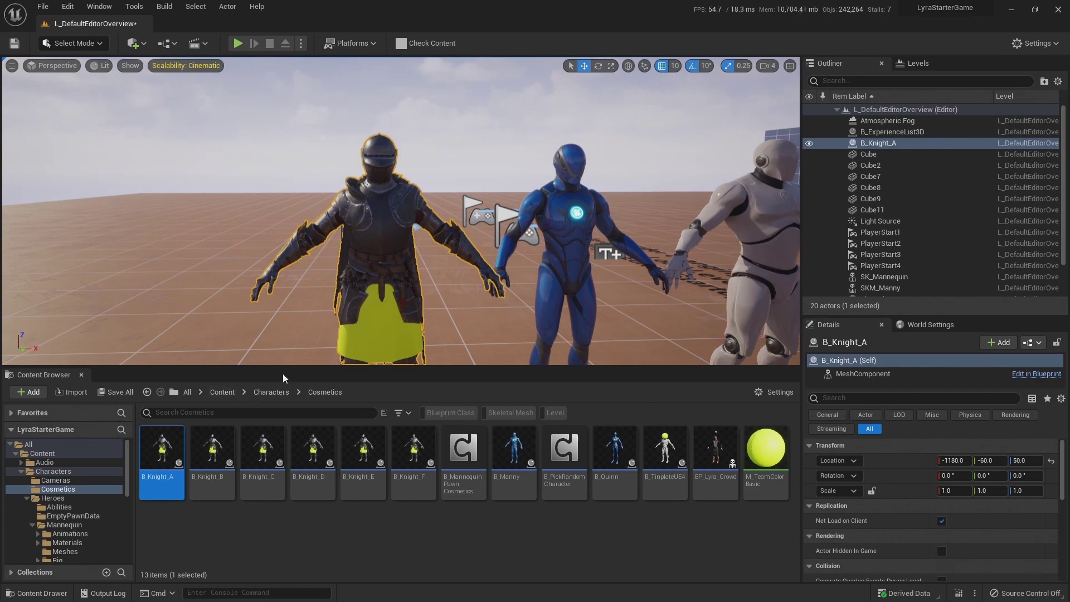
Step: Open SK_GothicKnight_Skeleton from the GKnight Meshes folder, check its Compatible Skeletons, and move its editor window clear of the characters
{"action": "left_click", "coordinate": [223, 392]}
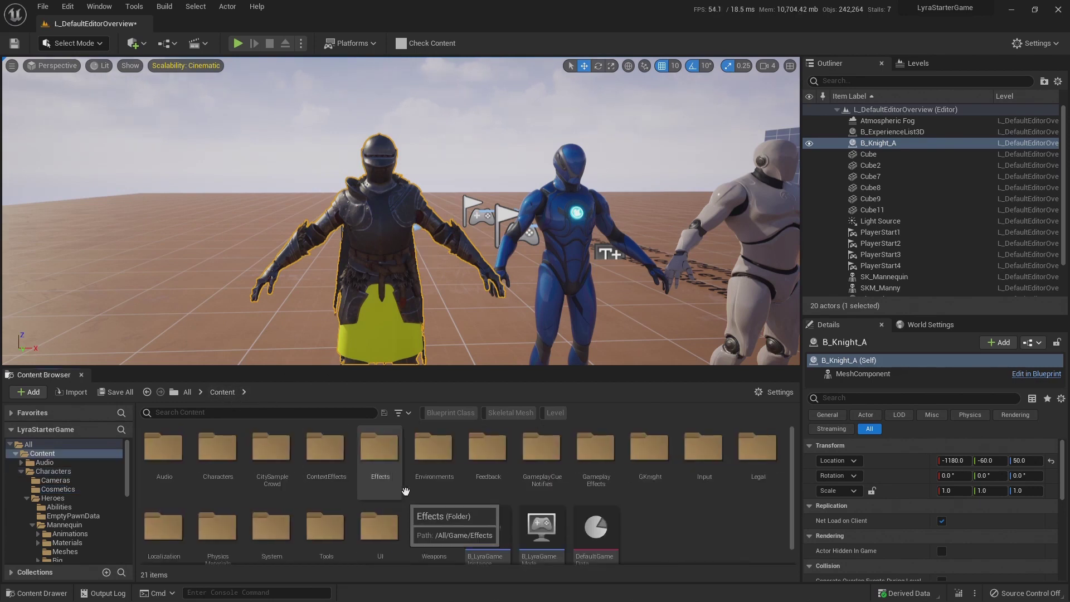
{"action": "key", "text": "s"}
{"action": "right_click_drag", "start_coordinate": [534, 198], "coordinate": [546, 227]}
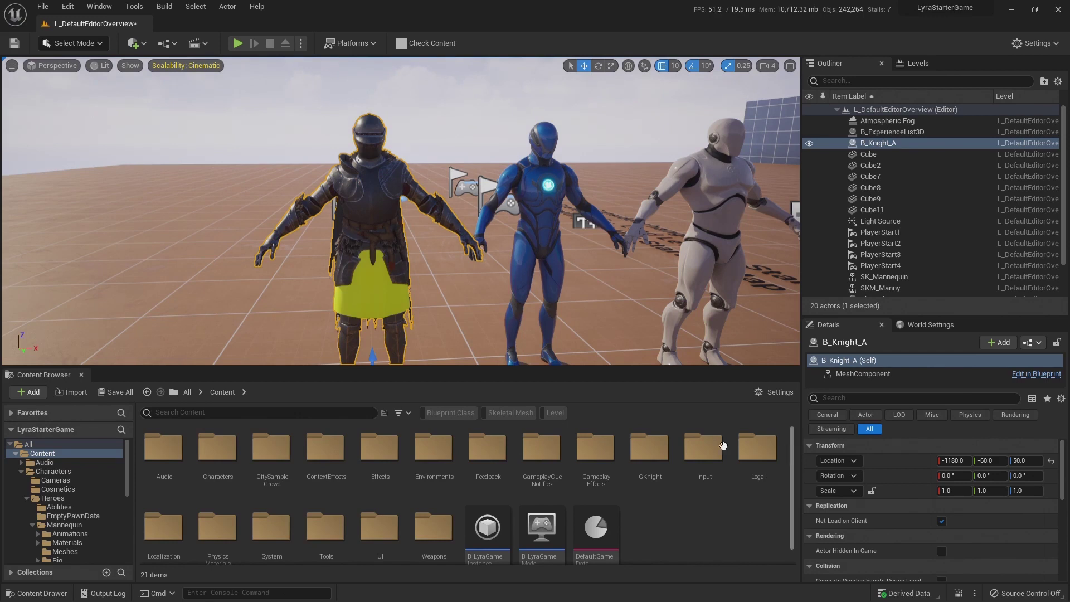
{"action": "double_click", "coordinate": [650, 448]}
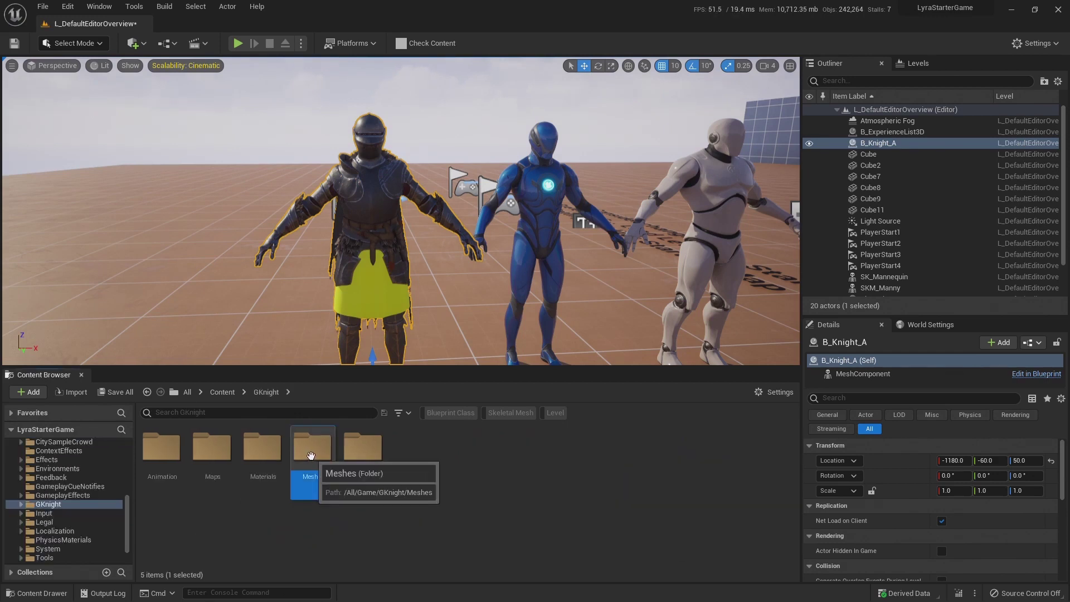
{"action": "double_click", "coordinate": [311, 445]}
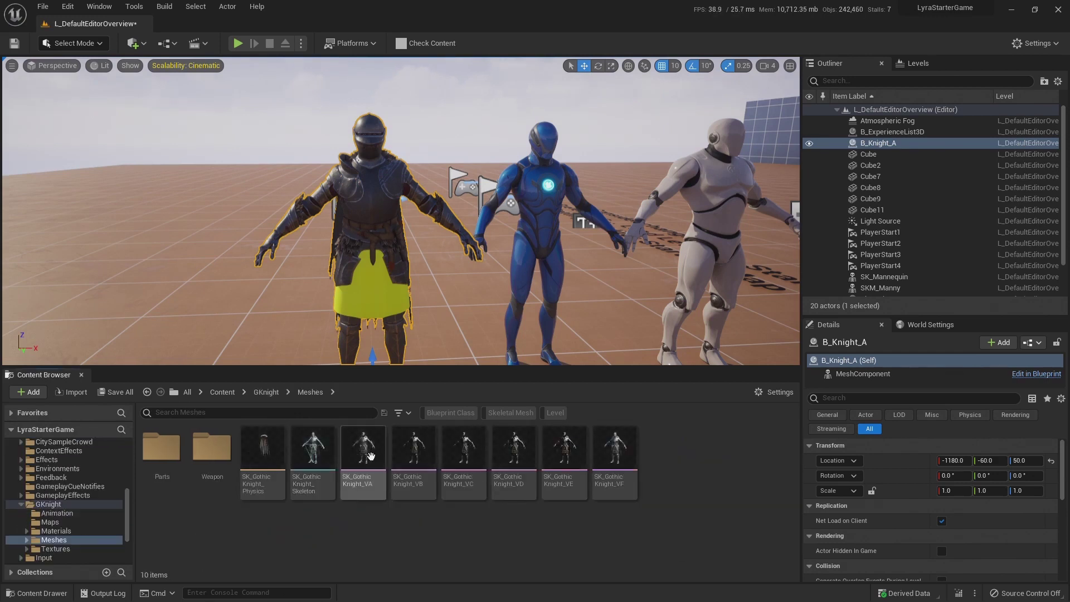
{"action": "double_click", "coordinate": [314, 445]}
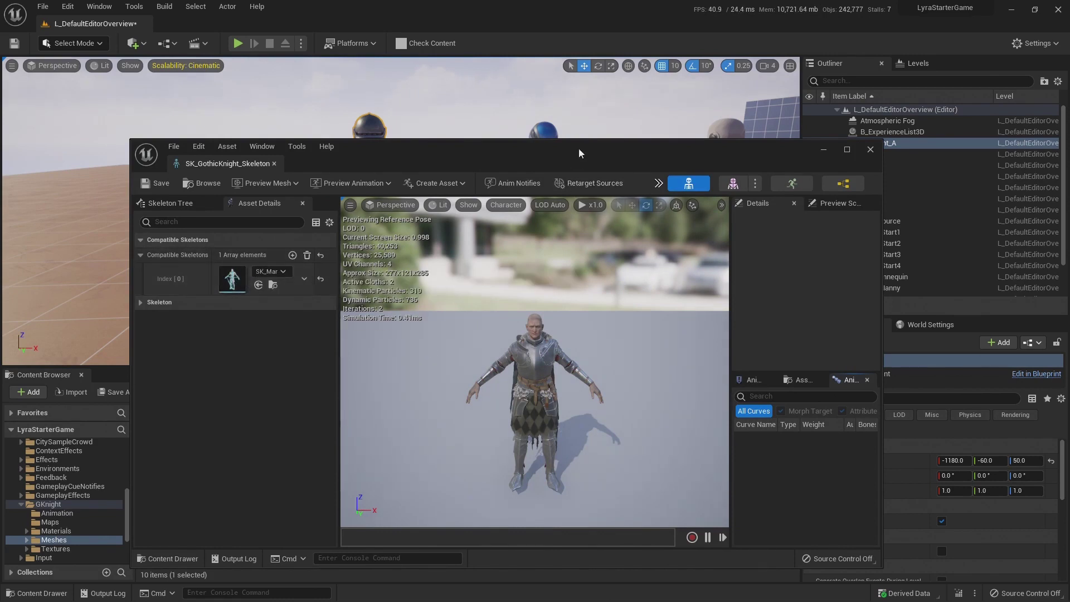
{"action": "left_click_drag", "start_coordinate": [579, 148], "coordinate": [608, 112]}
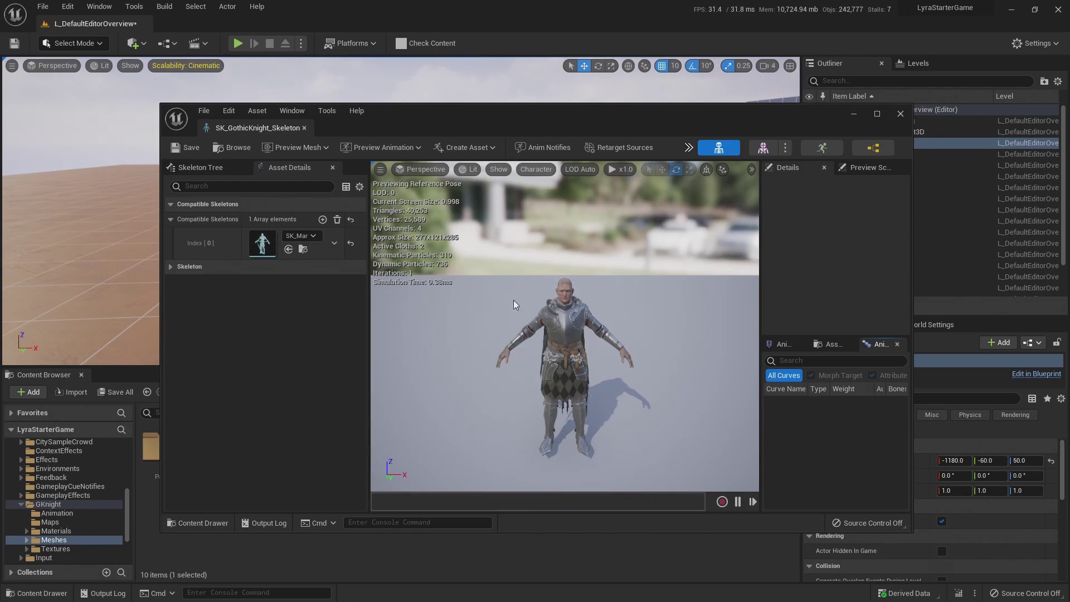
{"action": "left_click_drag", "start_coordinate": [586, 117], "coordinate": [599, 323]}
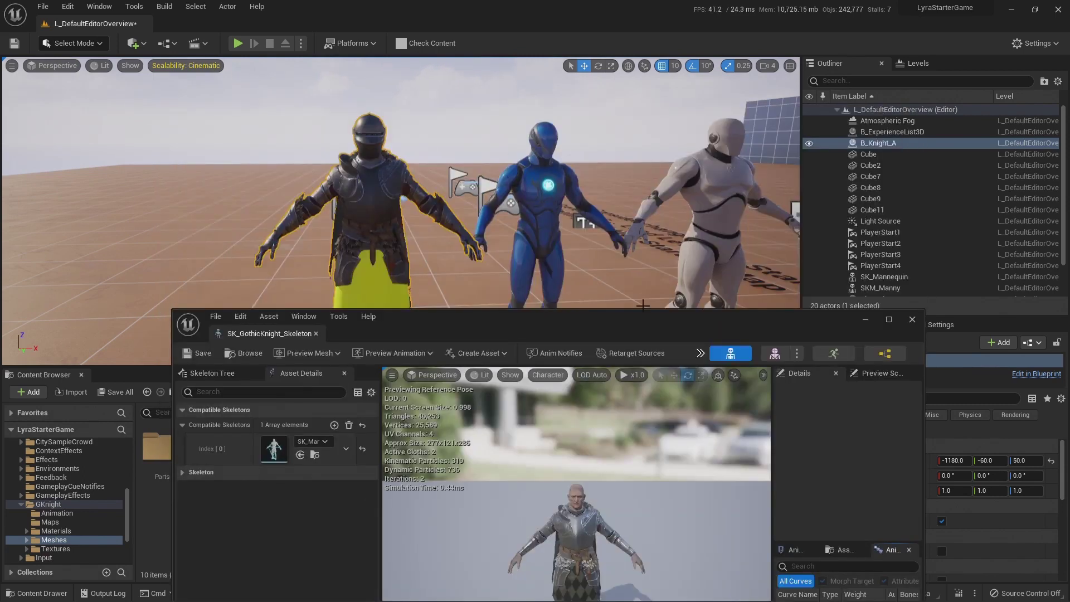
Step: Move B_Knight_A along the X axis to the far side of the grey mannequin, at X -810
{"action": "right_click_drag", "start_coordinate": [675, 167], "coordinate": [774, 158]}
{"action": "right_click_drag", "start_coordinate": [513, 228], "coordinate": [517, 223]}
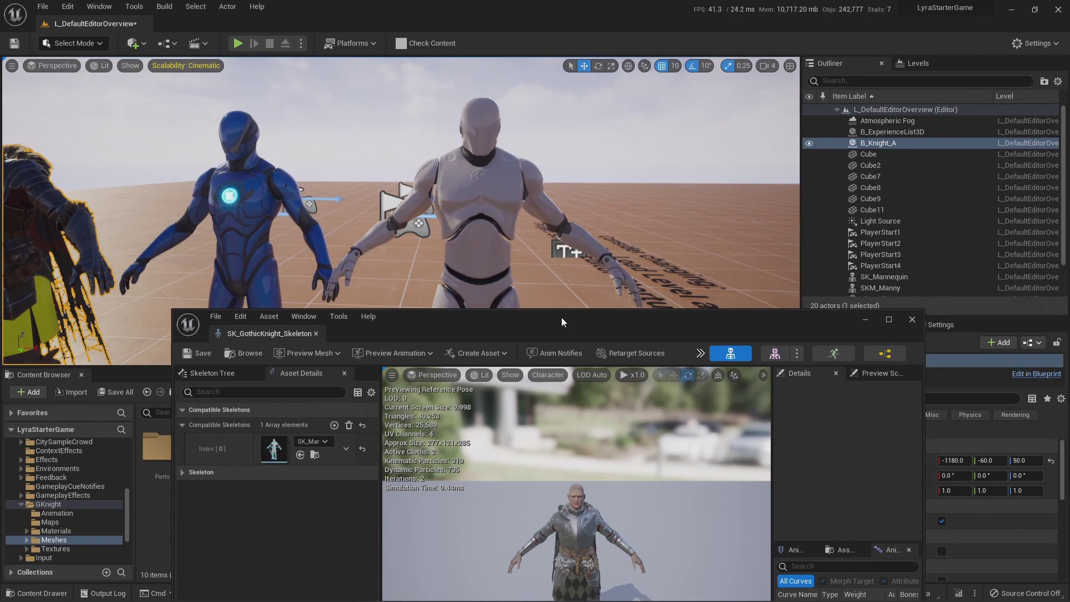
{"action": "left_click_drag", "start_coordinate": [561, 316], "coordinate": [466, 327]}
{"action": "right_click_drag", "start_coordinate": [483, 231], "coordinate": [379, 221]}
{"action": "left_click_drag", "start_coordinate": [381, 221], "coordinate": [677, 244]}
{"action": "right_click_drag", "start_coordinate": [633, 185], "coordinate": [624, 140]}
{"action": "key", "text": "w"}
Step: Select the grey mannequin and then the knight to compare them, and close the Gothic Knight skeleton editor
{"action": "left_click", "coordinate": [426, 190]}
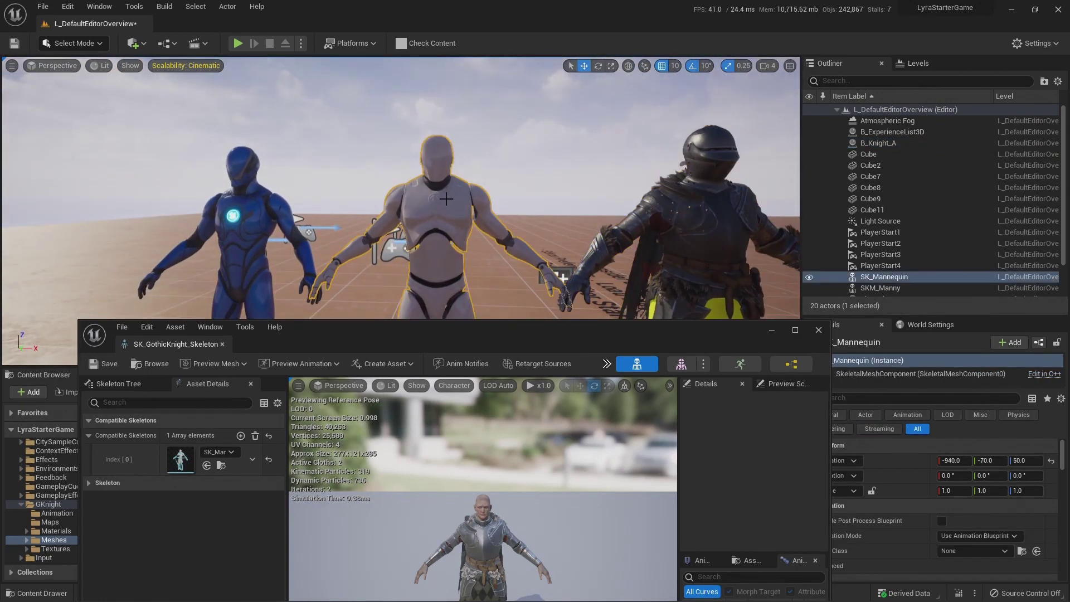
{"action": "left_click", "coordinate": [668, 223]}
{"action": "key", "text": "s"}
{"action": "right_click_drag", "start_coordinate": [576, 180], "coordinate": [582, 203]}
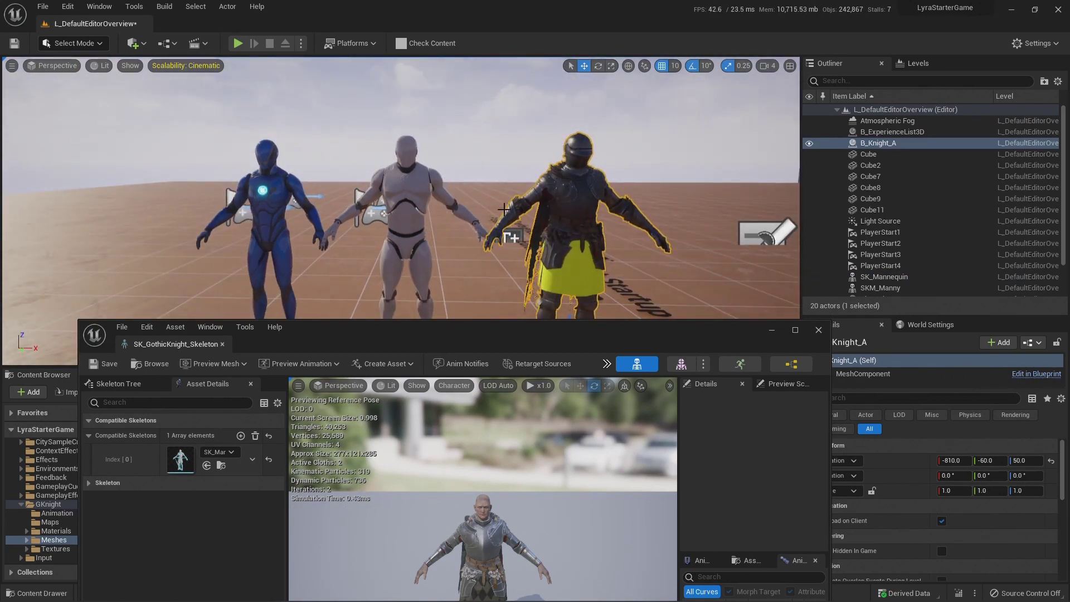
{"action": "left_click", "coordinate": [817, 331]}
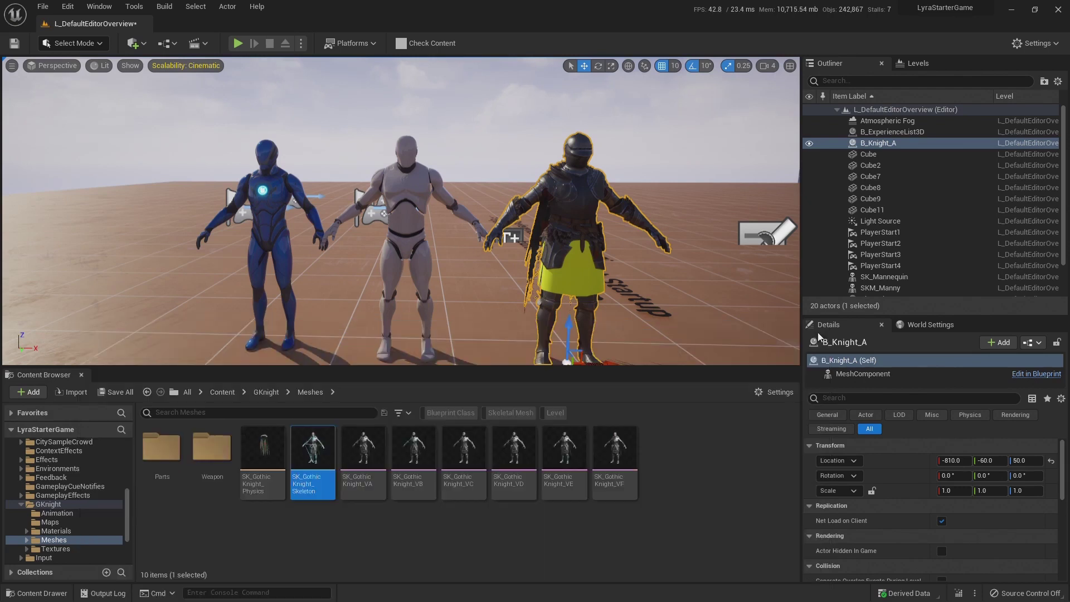
Step: Open the CitySampleCrowd Blueprints folder and place BP_CrowdCharacter beside the blue mannequin, at about X -1140, Y -80, Z 50
{"action": "left_click", "coordinate": [222, 391]}
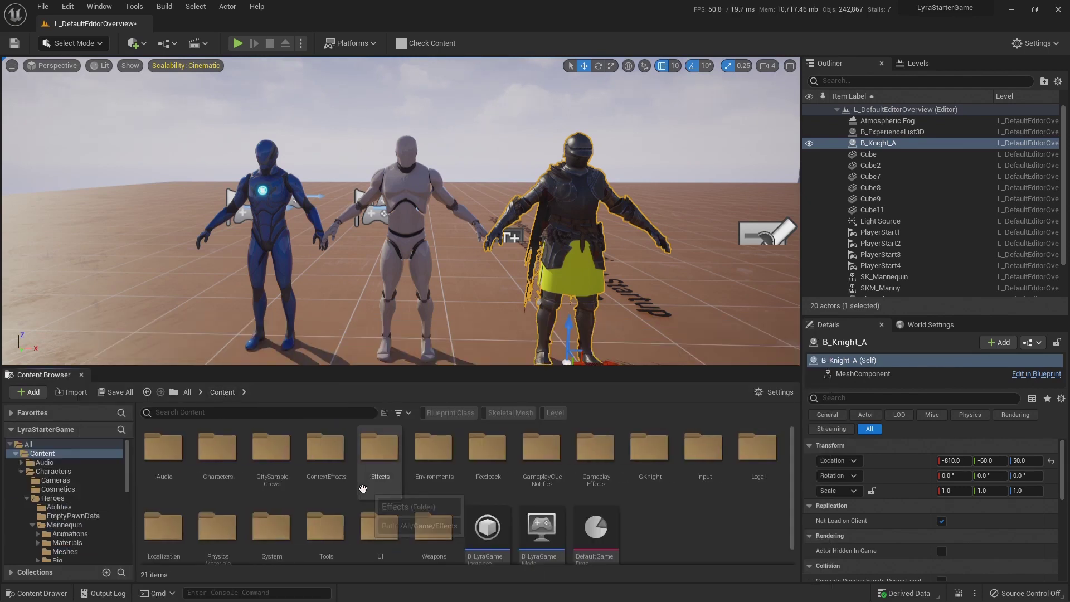
{"action": "double_click", "coordinate": [271, 455]}
{"action": "double_click", "coordinate": [211, 448]}
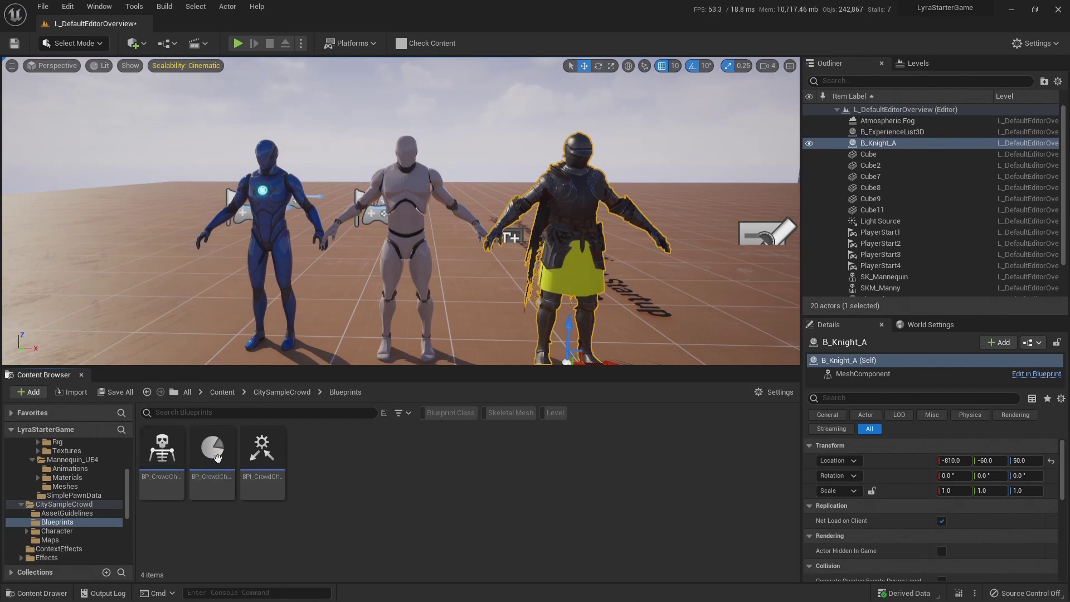
{"action": "left_click_drag", "start_coordinate": [161, 448], "coordinate": [179, 341]}
{"action": "right_click_drag", "start_coordinate": [179, 341], "coordinate": [139, 341]}
{"action": "right_click_drag", "start_coordinate": [438, 334], "coordinate": [462, 350]}
{"action": "key", "text": "a"}
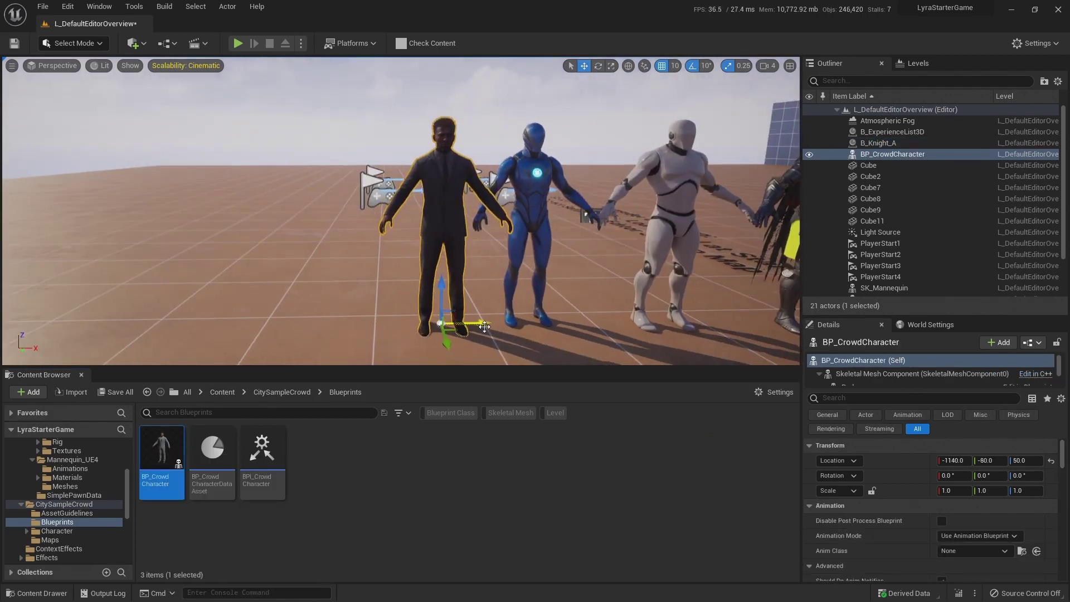
Step: Move BP_CrowdCharacter along the X axis away from the blue mannequin to X -1180
{"action": "left_click_drag", "start_coordinate": [484, 324], "coordinate": [440, 323]}
{"action": "key", "text": "w"}
{"action": "right_click_drag", "start_coordinate": [501, 245], "coordinate": [501, 204]}
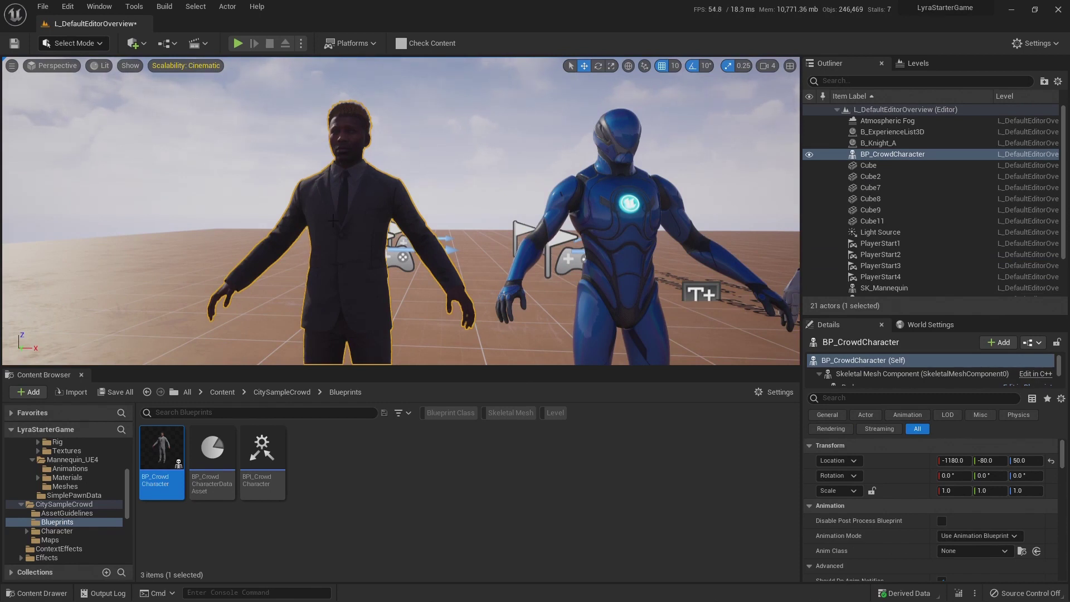
Step: Select the blue SKM_Manny and compare its proportions with the crowd character up close
{"action": "left_click", "coordinate": [612, 218]}
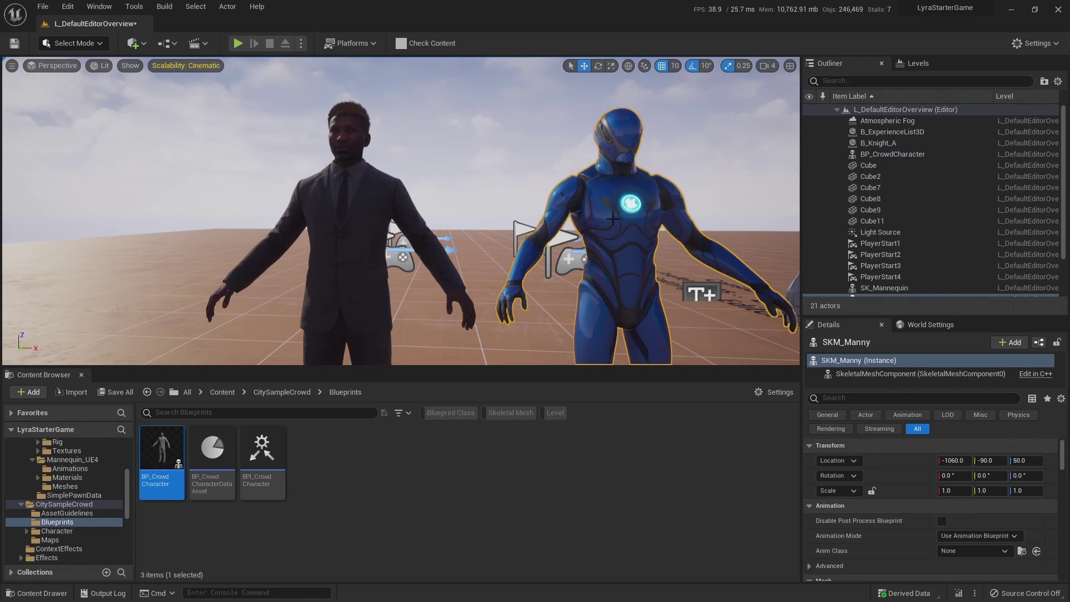
{"action": "right_click_drag", "start_coordinate": [617, 213], "coordinate": [334, 184]}
{"action": "right_click_drag", "start_coordinate": [338, 146], "coordinate": [384, 157]}
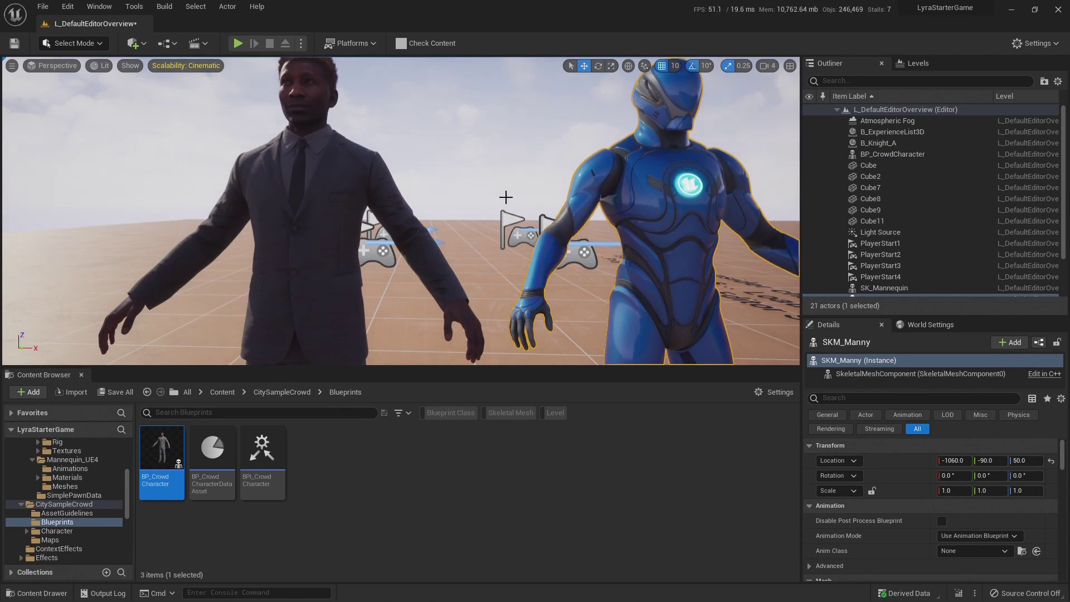
{"action": "right_click_drag", "start_coordinate": [505, 197], "coordinate": [499, 233]}
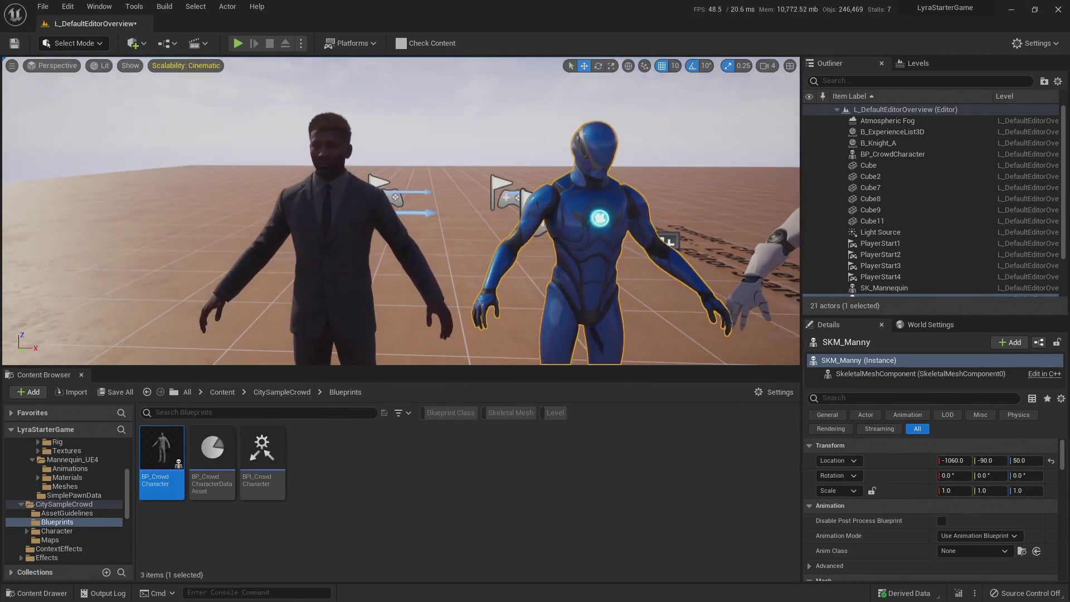
Step: Select the Body component of BP_CrowdCharacter and open its skeletal mesh, m_tal_nrw_body
{"action": "left_click", "coordinate": [318, 251]}
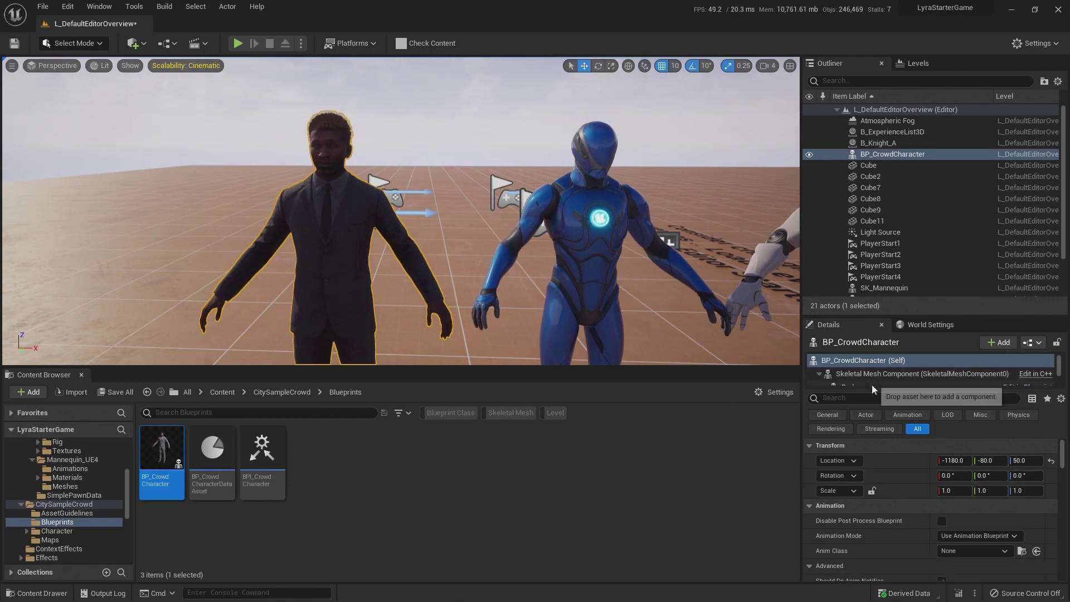
{"action": "left_click_drag", "start_coordinate": [875, 389], "coordinate": [875, 409]}
{"action": "left_click", "coordinate": [849, 385]}
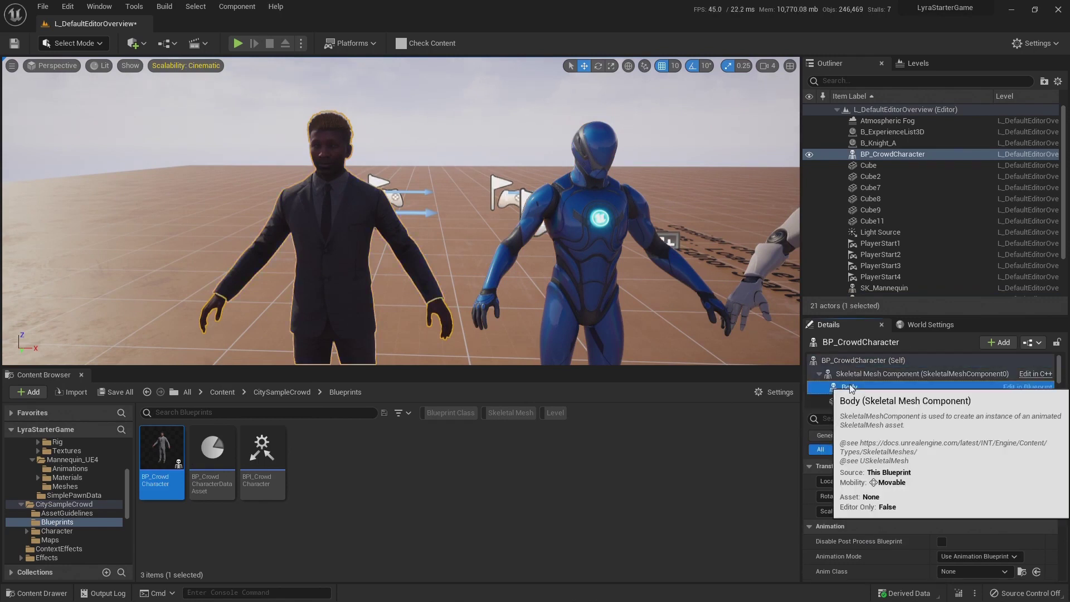
{"action": "scroll", "coordinate": [915, 519], "scroll_direction": "down", "scroll_amount": 3}
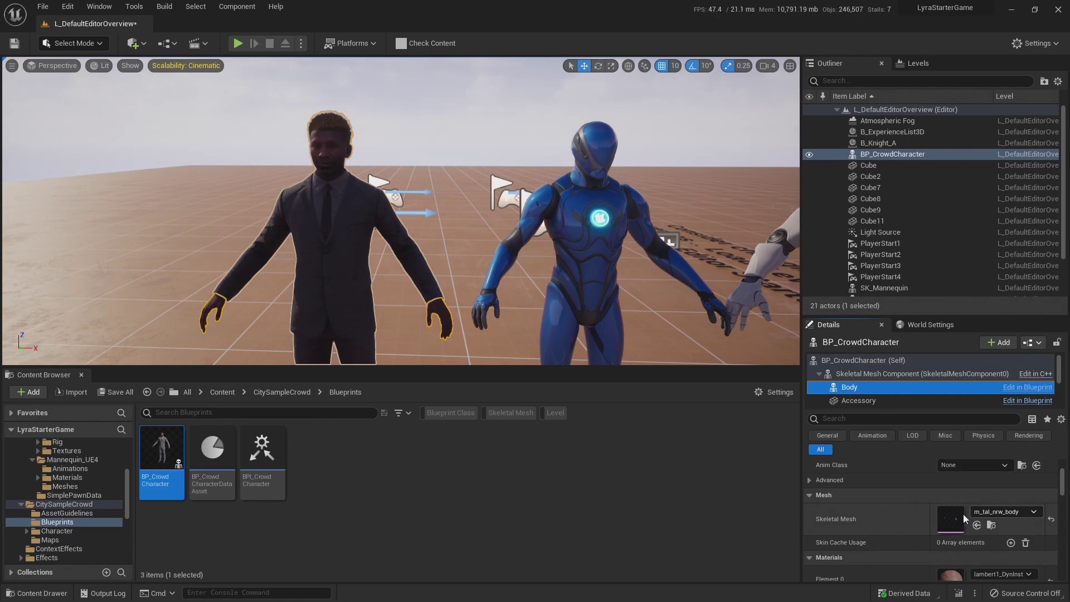
{"action": "double_click", "coordinate": [950, 519]}
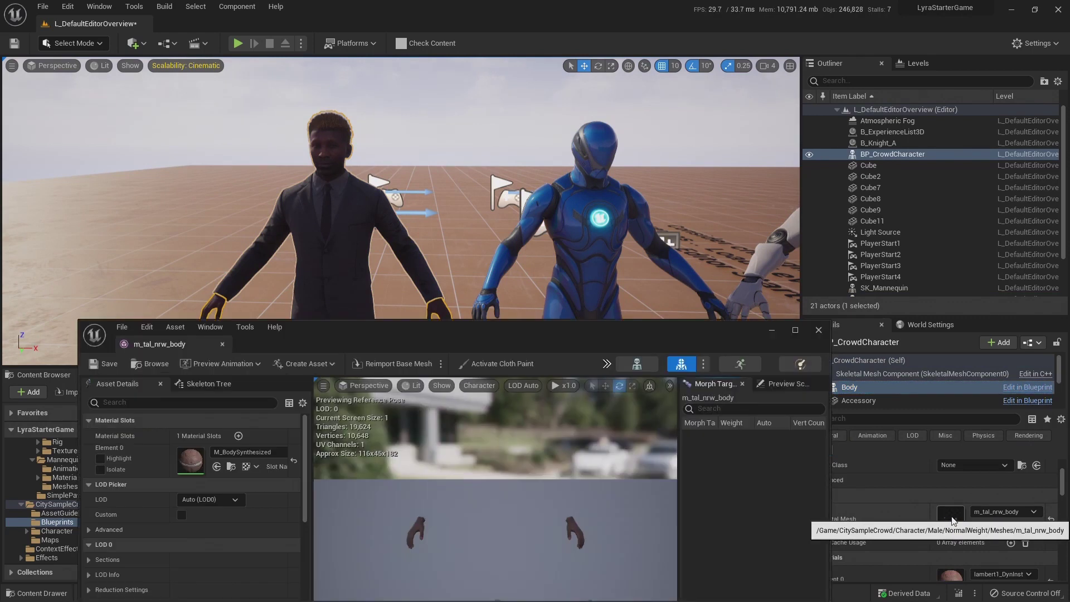
Step: Open the crowd body's metahuman_base_skel skeleton and add SK_Mannequin to its compatible skeletons
{"action": "left_click", "coordinate": [643, 366]}
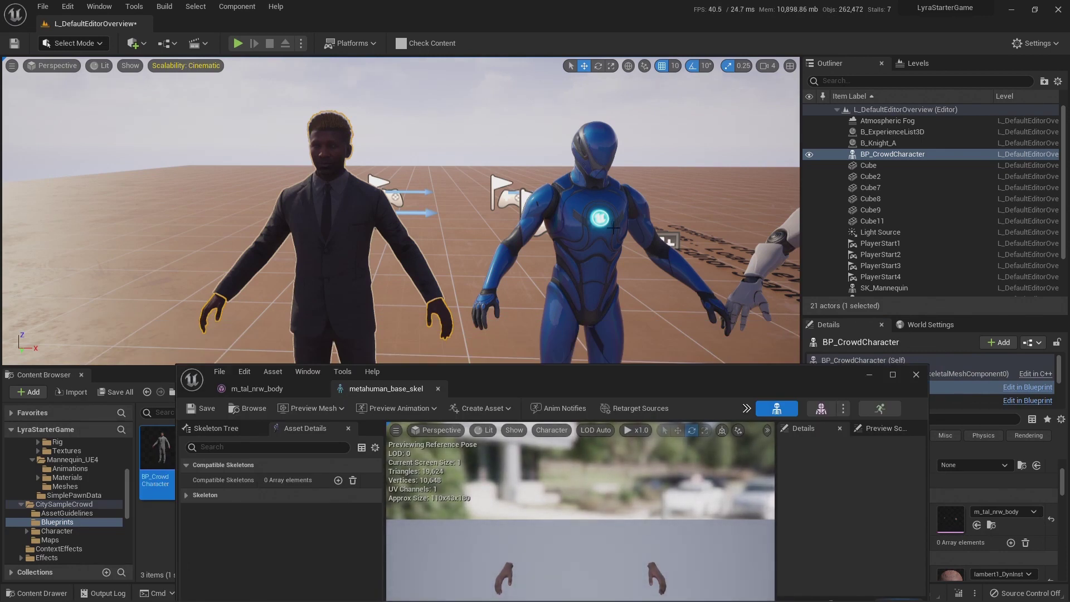
{"action": "left_click", "coordinate": [186, 495]}
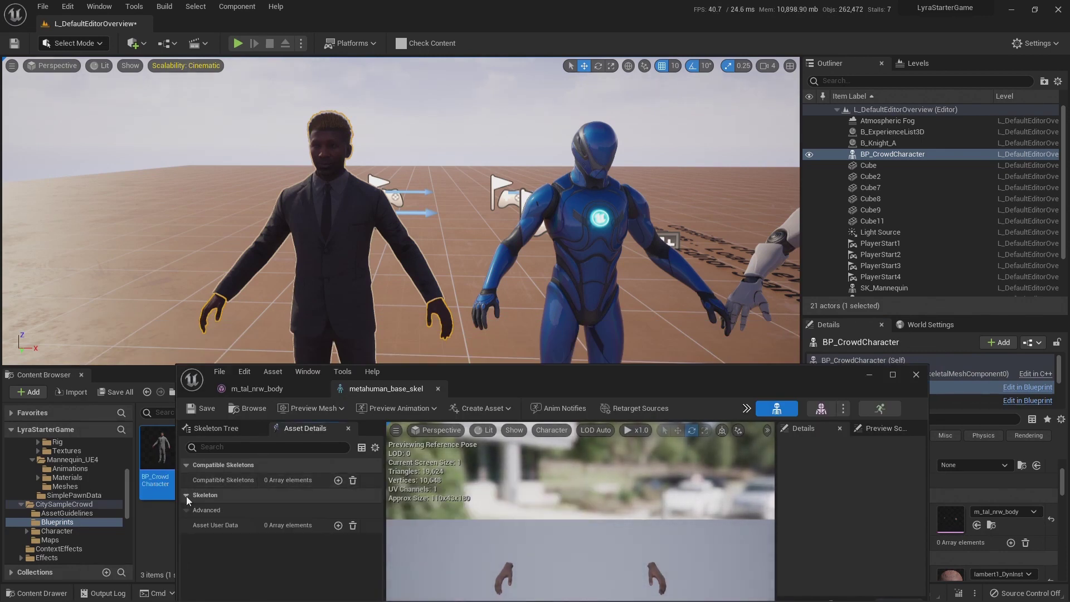
{"action": "left_click", "coordinate": [186, 495]}
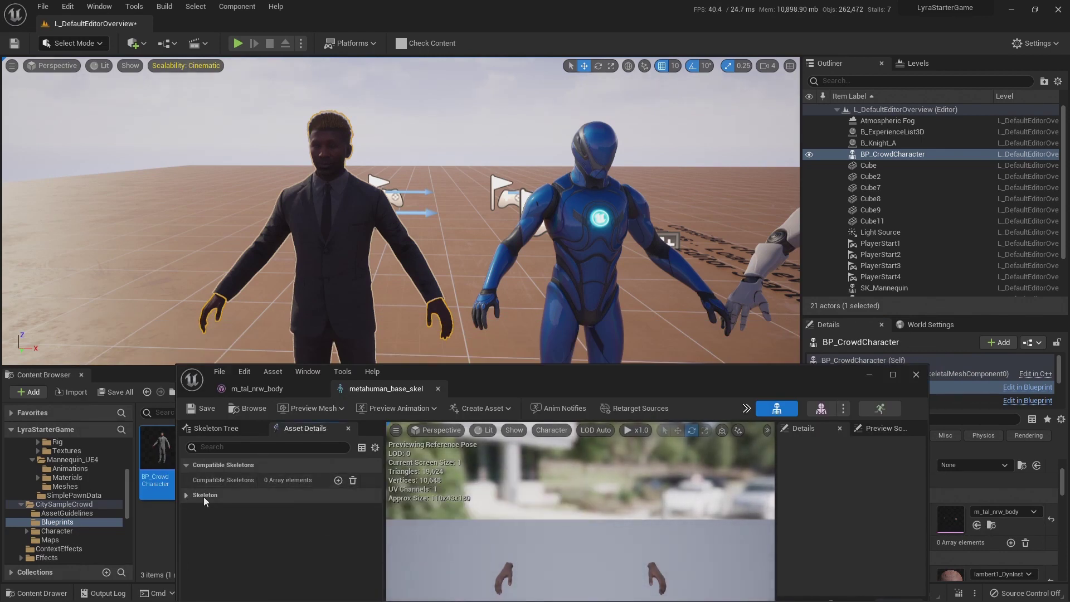
{"action": "left_click", "coordinate": [337, 480]}
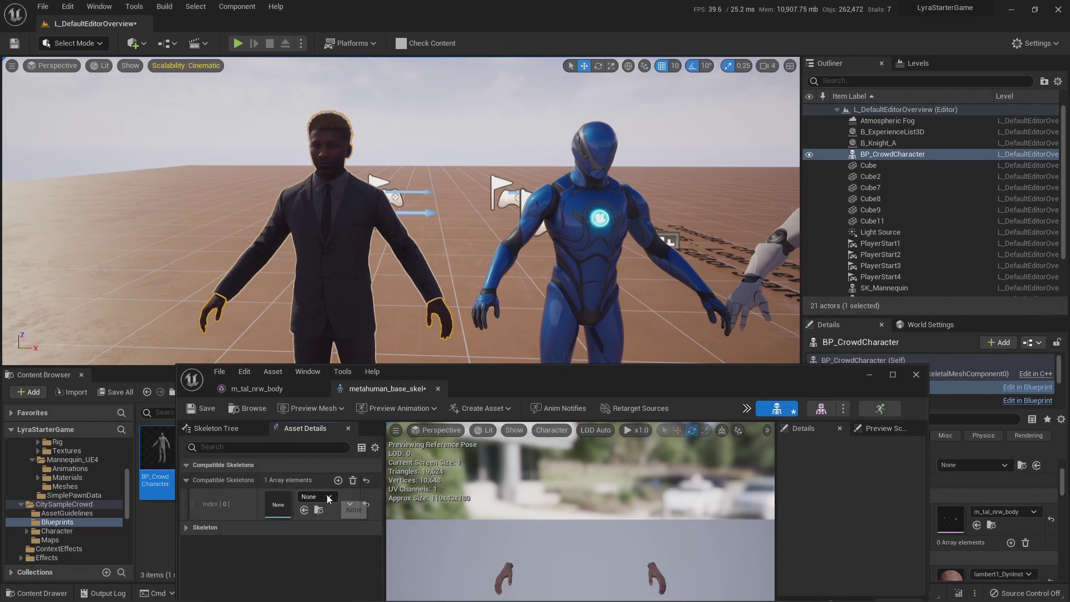
{"action": "left_click", "coordinate": [328, 495]}
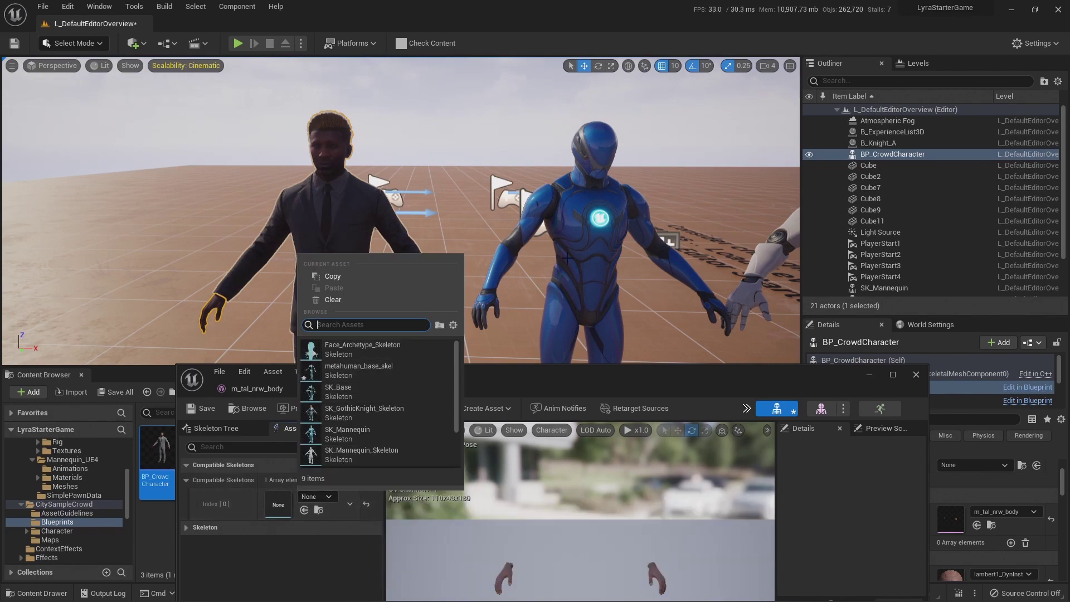
{"action": "left_click", "coordinate": [312, 433]}
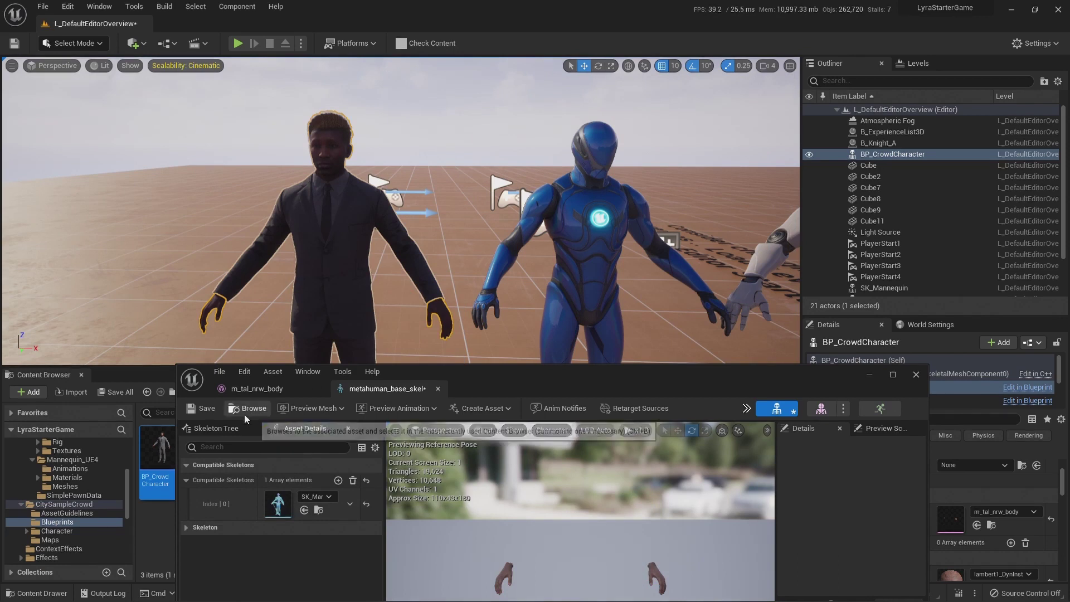
Step: Save metahuman_base_skel and close it together with the m_tal_nrw_body mesh
{"action": "left_click", "coordinate": [202, 408]}
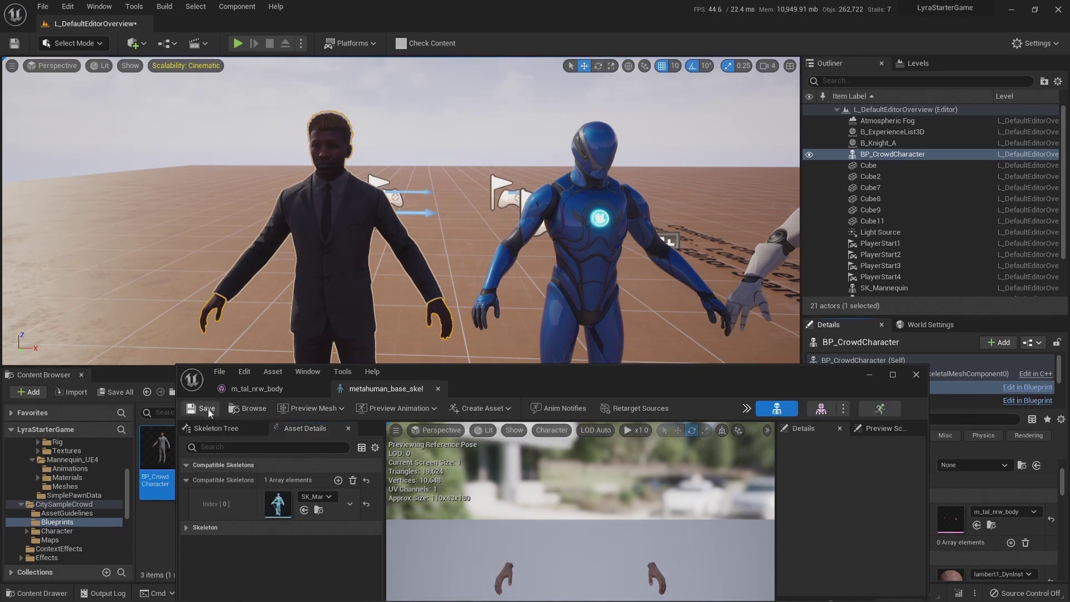
{"action": "left_click", "coordinate": [438, 389]}
{"action": "left_click", "coordinate": [320, 388]}
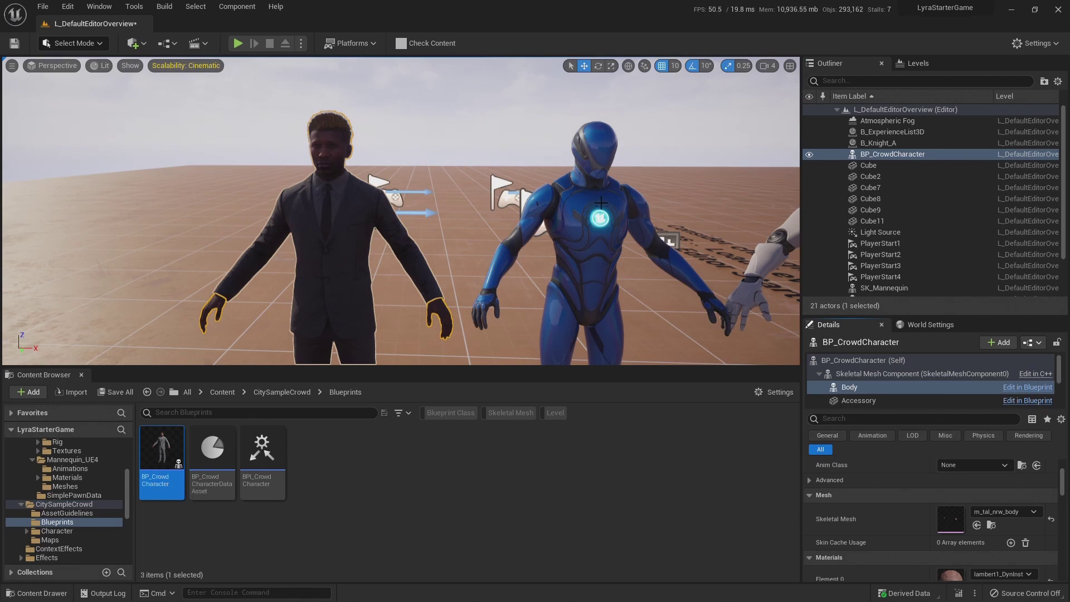
Step: Return to the Content folder and examine the blue mannequin, white mannequin and knight up close
{"action": "right_click_drag", "start_coordinate": [600, 203], "coordinate": [579, 207]}
{"action": "key", "text": "s"}
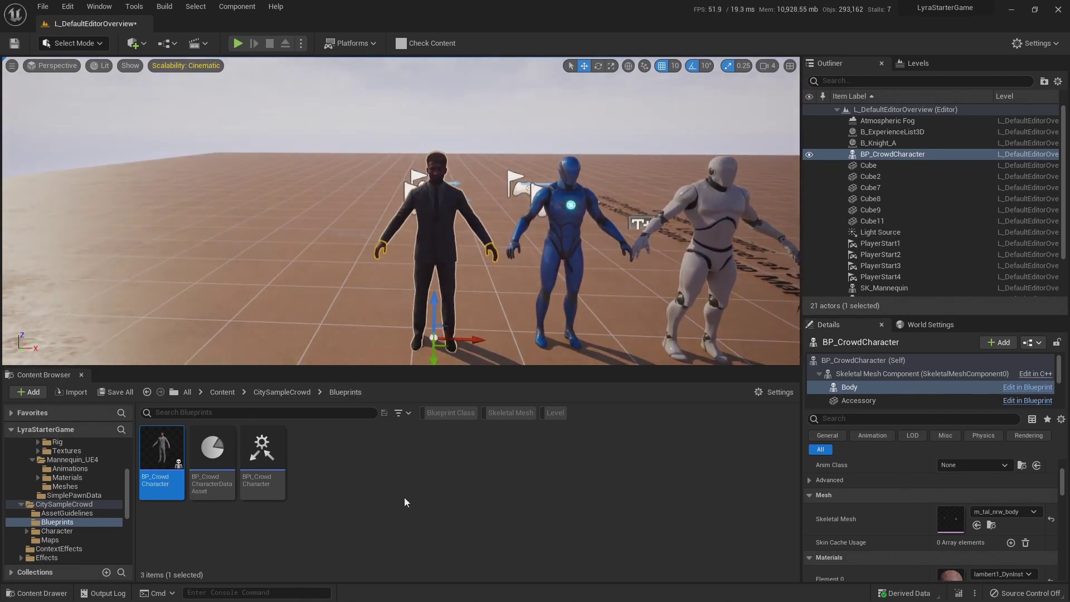
{"action": "left_click", "coordinate": [221, 391]}
{"action": "key", "text": "s"}
{"action": "right_click_drag", "start_coordinate": [518, 315], "coordinate": [577, 288]}
{"action": "key", "text": "w"}
{"action": "key", "text": "w"}
{"action": "key", "text": "s"}
{"action": "key", "text": "w"}
{"action": "key", "text": "d"}
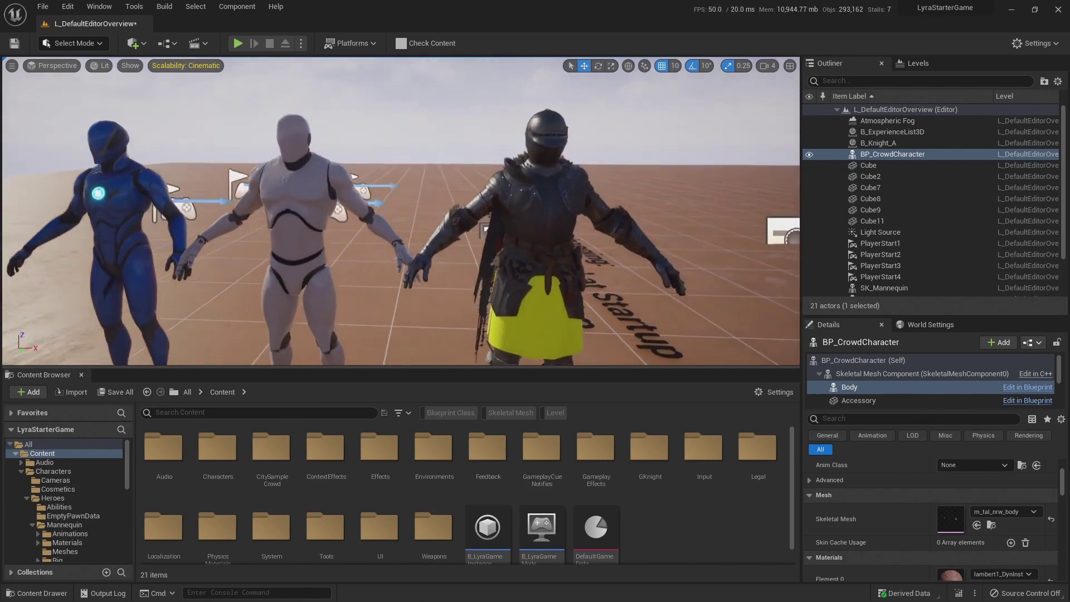
Step: Compare the crowd character with the blue mannequin, and view the full line-up of four characters
{"action": "key", "text": "s"}
{"action": "right_click_drag", "start_coordinate": [170, 113], "coordinate": [191, 103]}
{"action": "key", "text": "a"}
{"action": "key", "text": "a"}
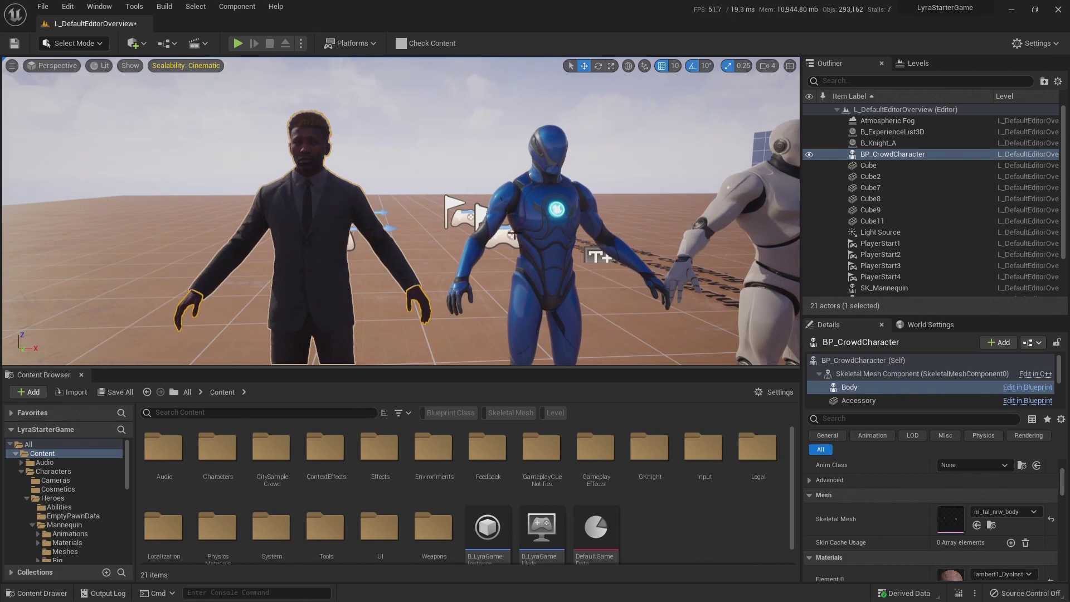
{"action": "key", "text": "s"}
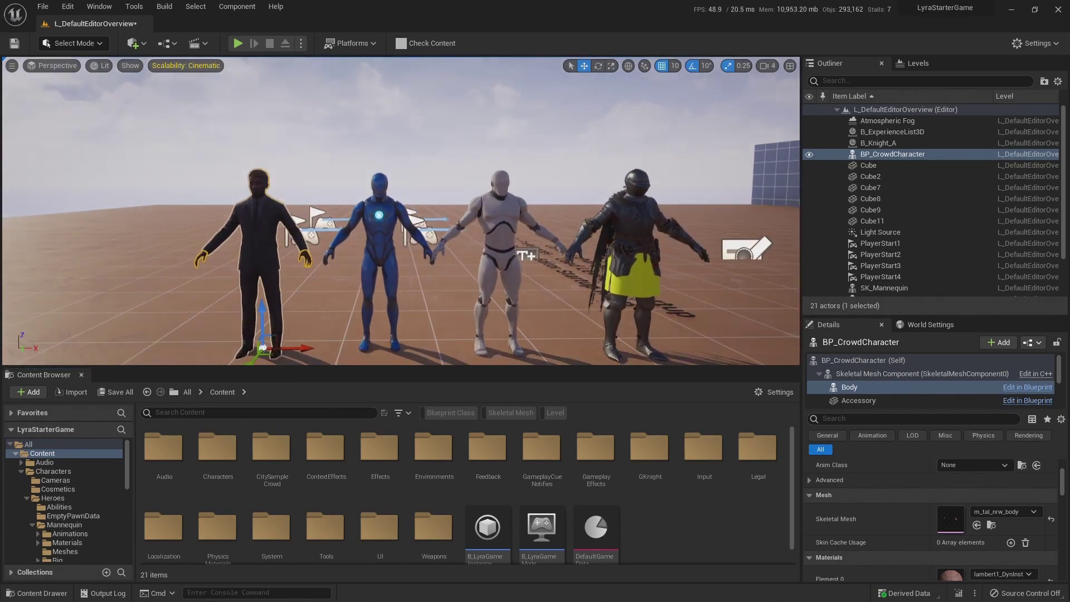
{"action": "key", "text": "s"}
{"action": "key", "text": "d"}
{"action": "right_click_drag", "start_coordinate": [574, 258], "coordinate": [558, 274]}
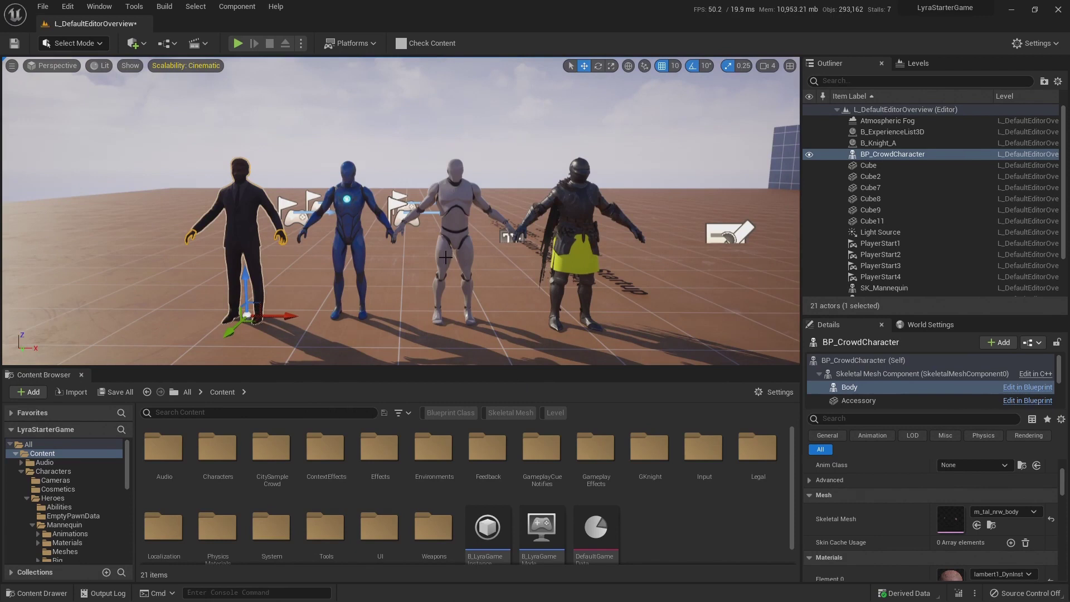
{"action": "right_click_drag", "start_coordinate": [329, 345], "coordinate": [351, 337]}
{"action": "key", "text": "w"}
{"action": "key", "text": "a"}
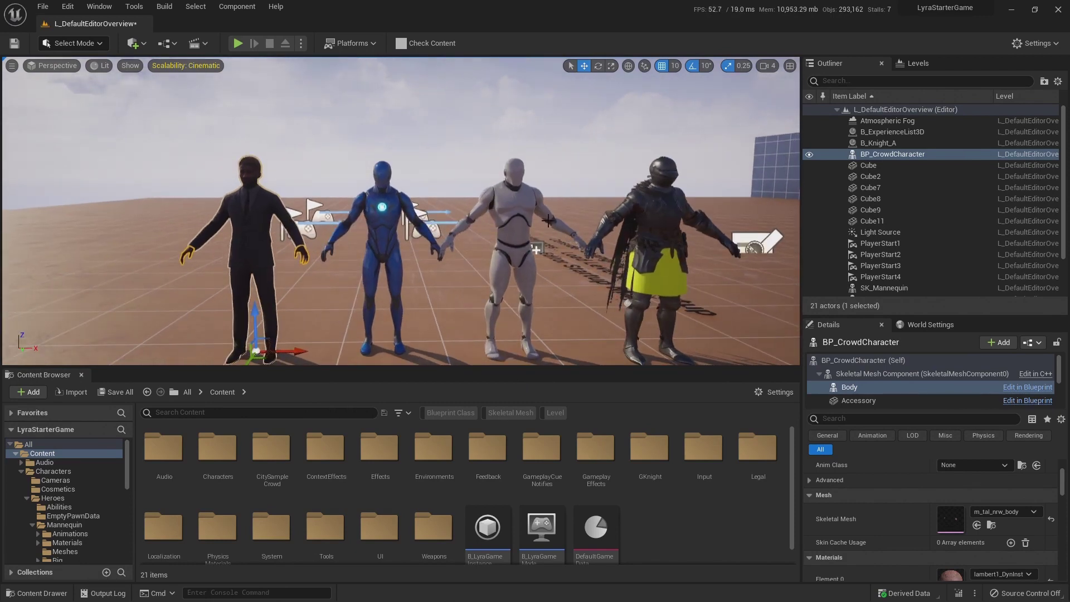
Step: Inspect B_Knight_A beside the mannequins and delete the four comparison characters from the level
{"action": "left_click", "coordinate": [664, 213]}
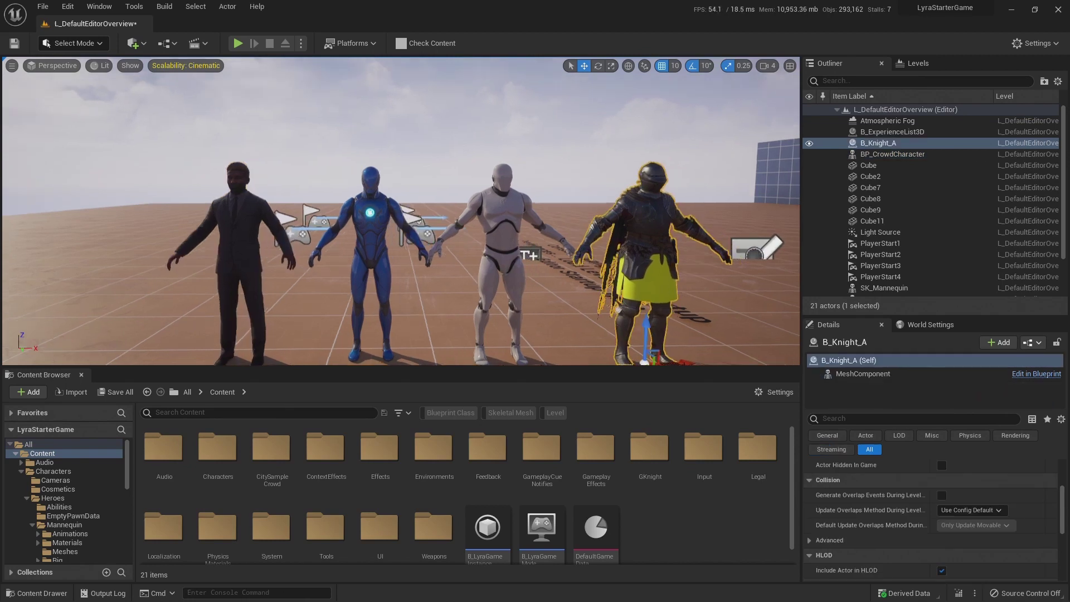
{"action": "key", "text": "f"}
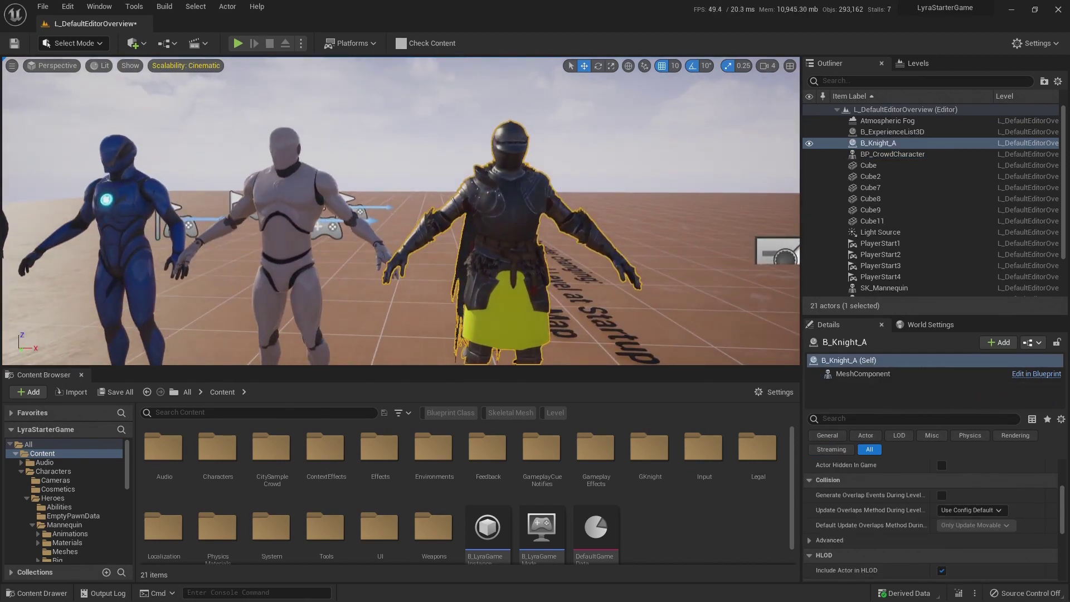
{"action": "scroll", "coordinate": [401, 211], "scroll_direction": "down", "scroll_amount": 5}
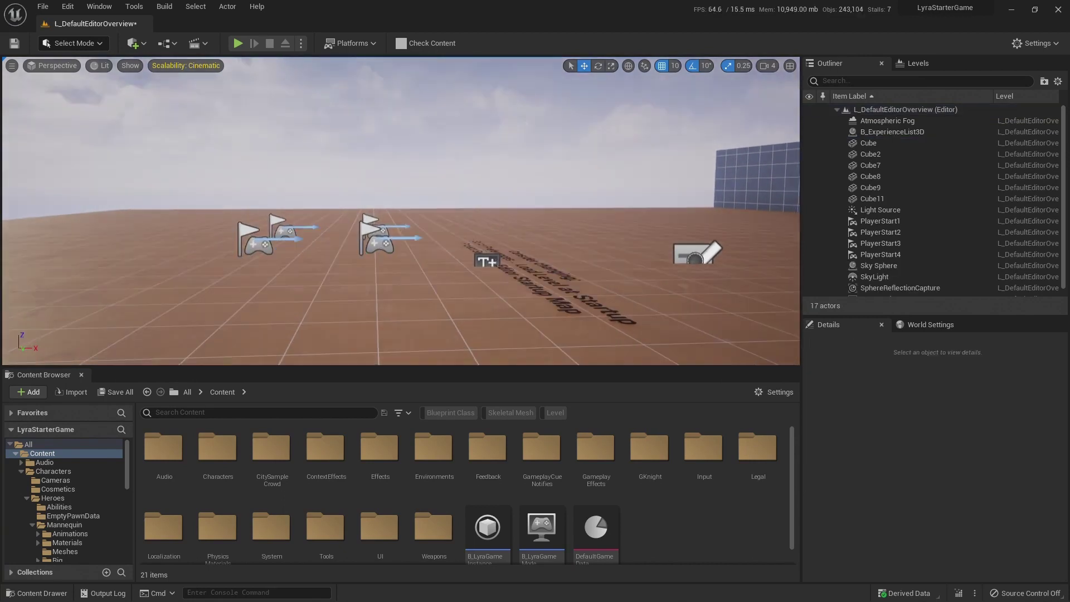
{"action": "right_click_drag", "start_coordinate": [401, 212], "coordinate": [456, 279]}
Step: Open SK_GothicKnight_Skeleton from the GKnight Meshes folder, check its compatible skeletons and close it
{"action": "scroll", "coordinate": [430, 473], "scroll_direction": "down", "scroll_amount": 1}
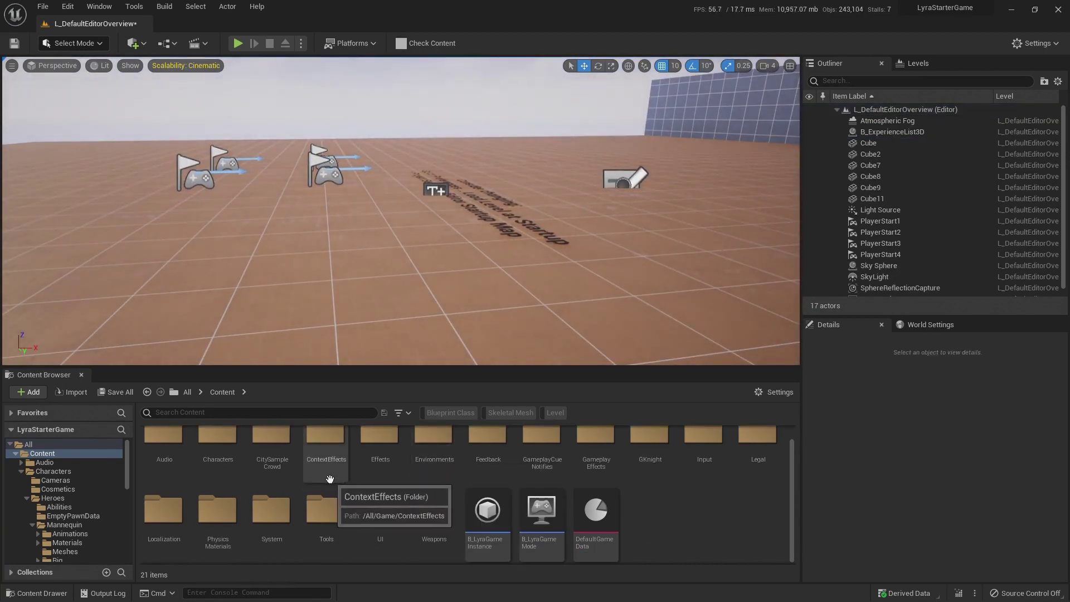
{"action": "scroll", "coordinate": [329, 479], "scroll_direction": "up", "scroll_amount": 1}
{"action": "double_click", "coordinate": [657, 459]}
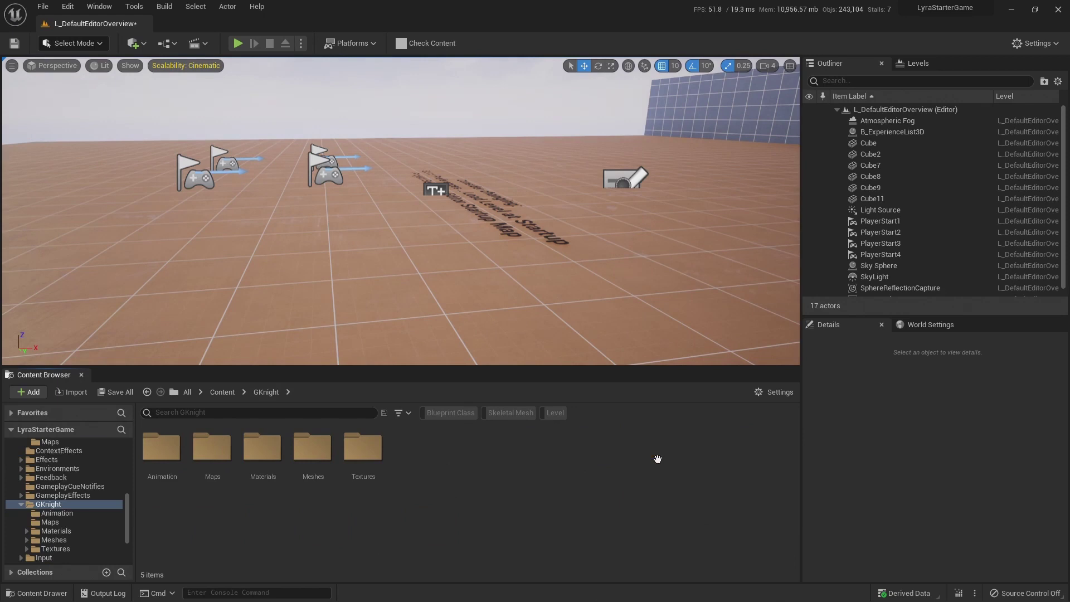
{"action": "double_click", "coordinate": [323, 458]}
{"action": "double_click", "coordinate": [305, 454]}
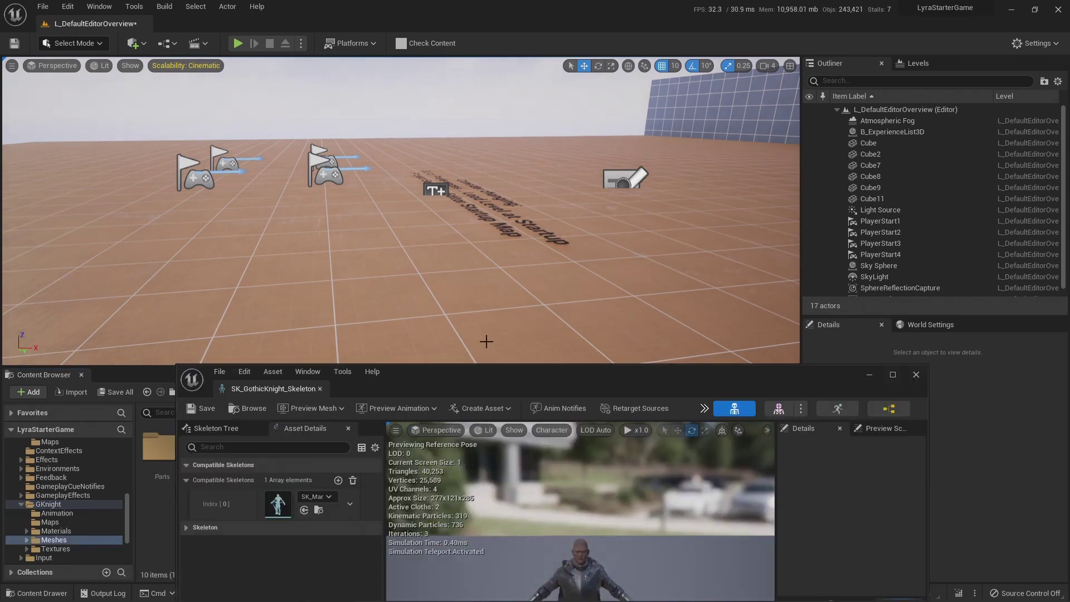
{"action": "left_click_drag", "start_coordinate": [490, 382], "coordinate": [558, 199]}
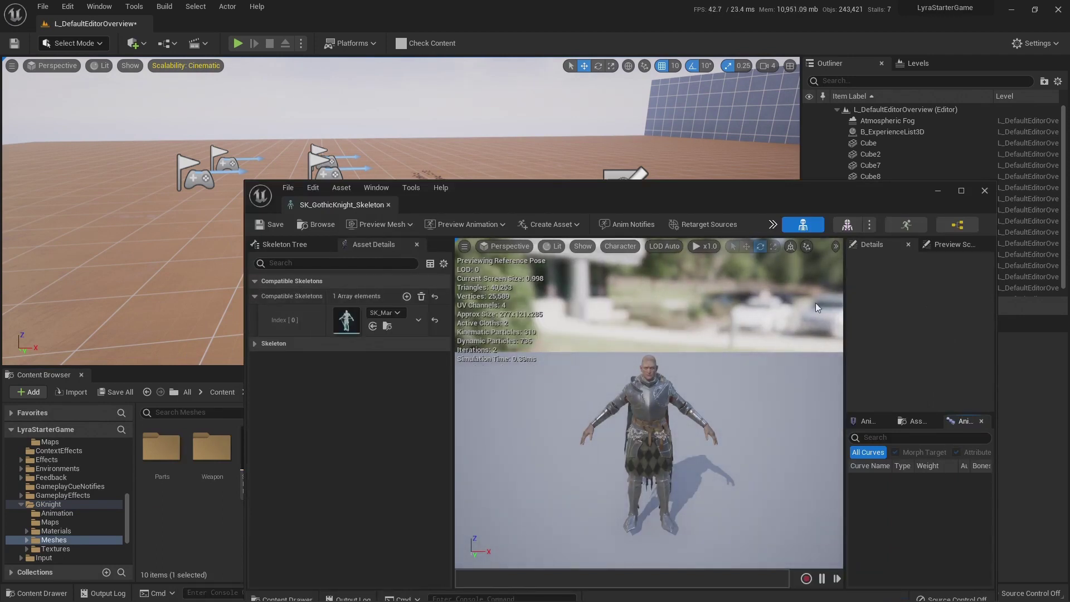
{"action": "left_click", "coordinate": [984, 191]}
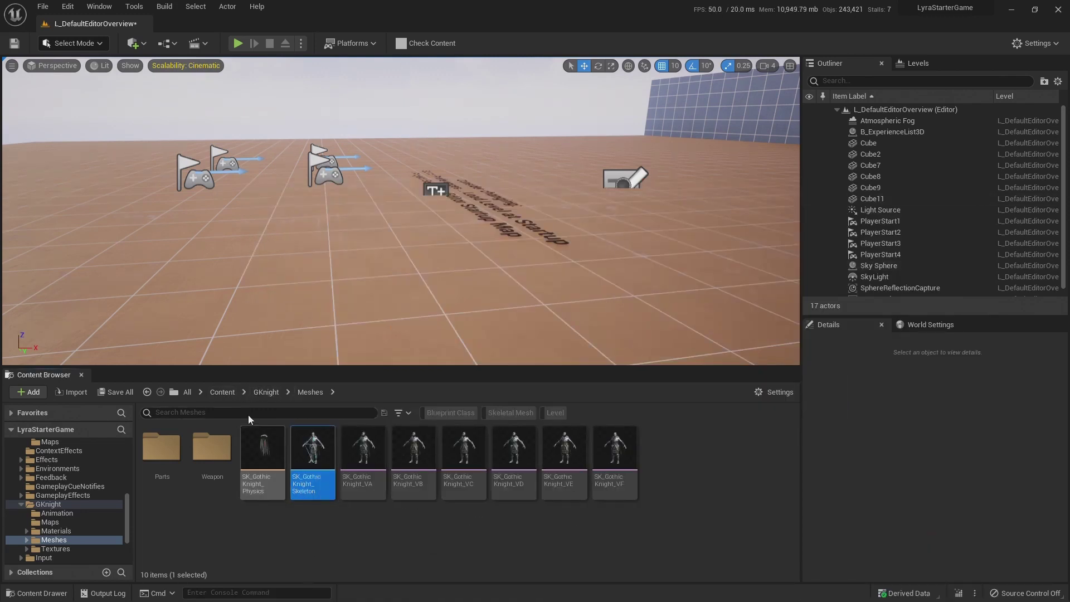
Step: Open the Characters/Cosmetics folder and enlarge the asset browsing area
{"action": "left_click", "coordinate": [224, 392]}
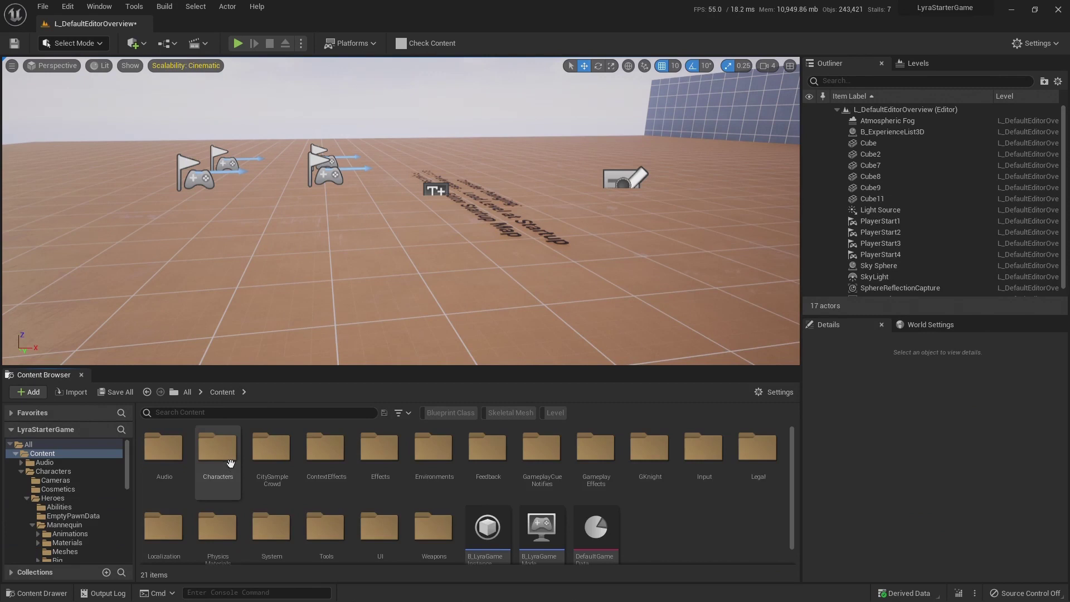
{"action": "double_click", "coordinate": [214, 450]}
{"action": "double_click", "coordinate": [220, 452]}
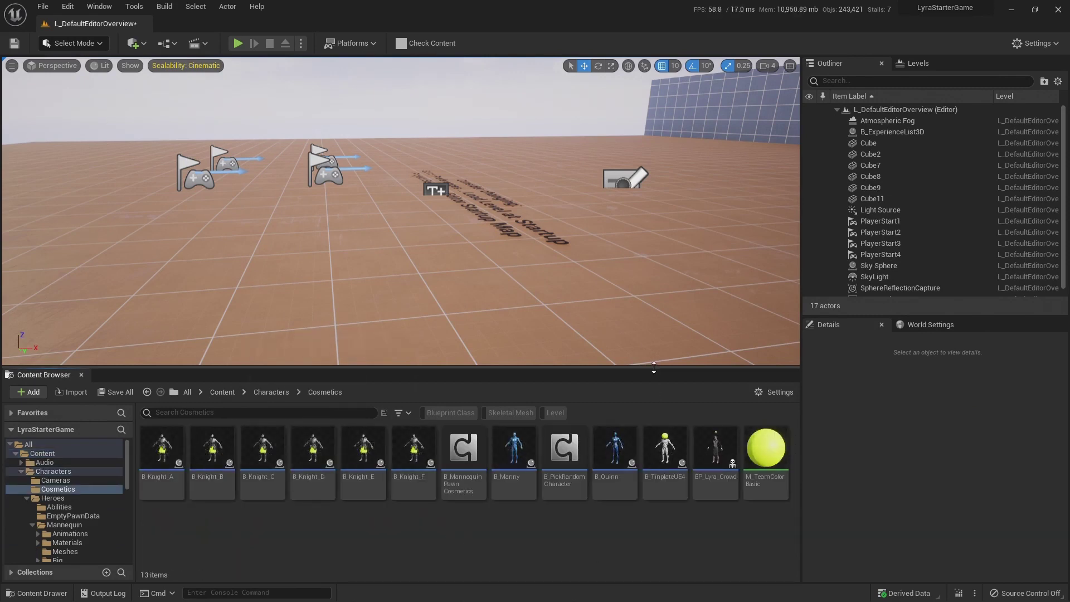
{"action": "left_click_drag", "start_coordinate": [654, 368], "coordinate": [654, 331]}
Step: Duplicate the B_Manny blueprint, name the copy TestOld_Skel and open it
{"action": "left_click", "coordinate": [514, 415]}
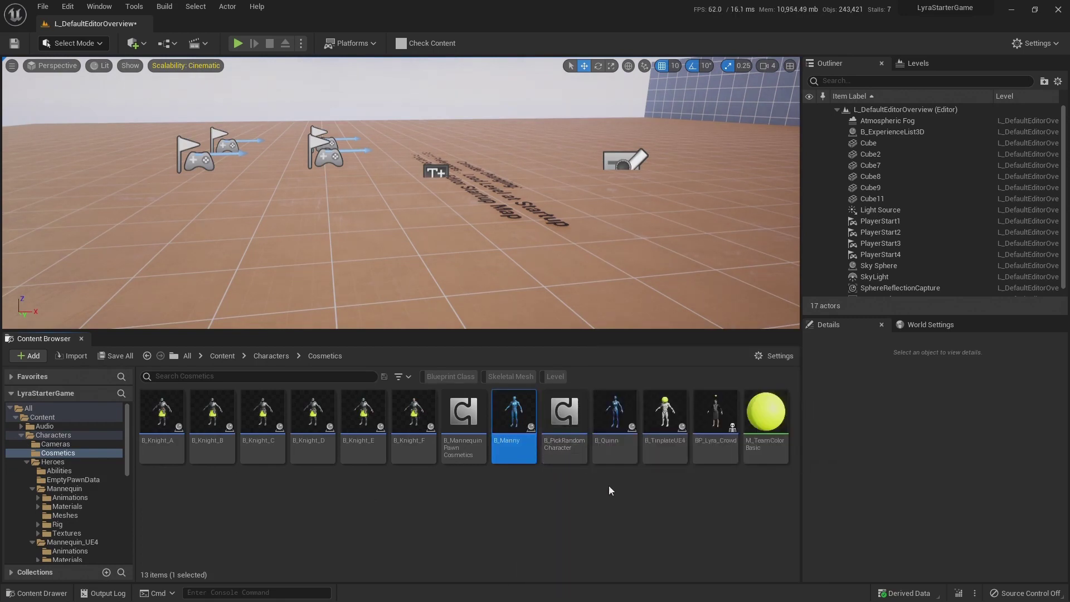
{"action": "key", "text": "ctrl+d"}
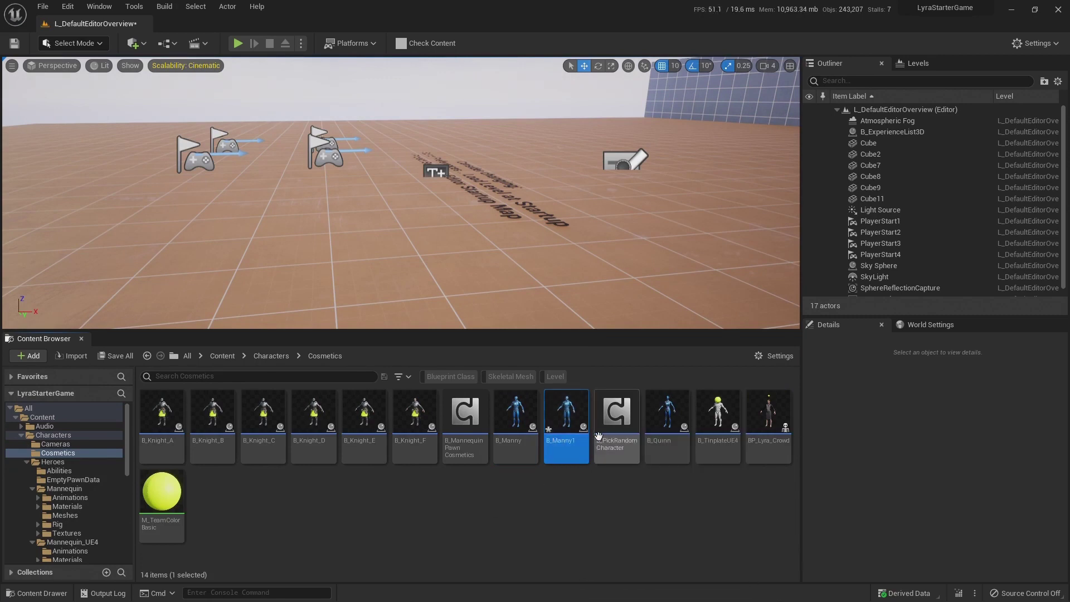
{"action": "left_click", "coordinate": [568, 443]}
{"action": "key", "text": "Return"}
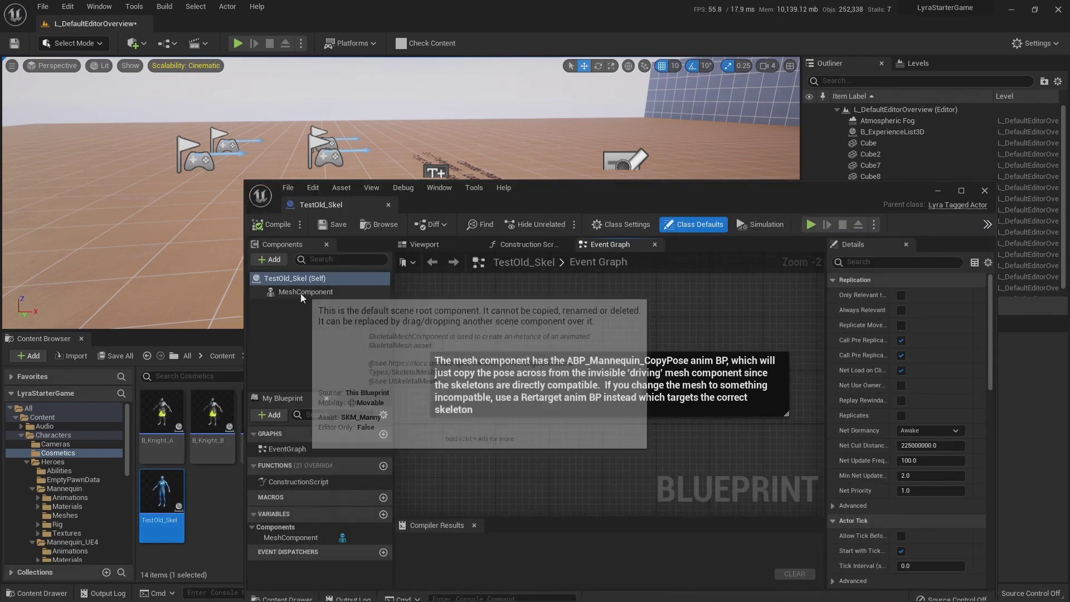
Step: Set the skeletal mesh of TestOld_Skel's MeshComponent to SK_GothicKnight_VA, searching the meshes for "ni"
{"action": "left_click", "coordinate": [300, 291]}
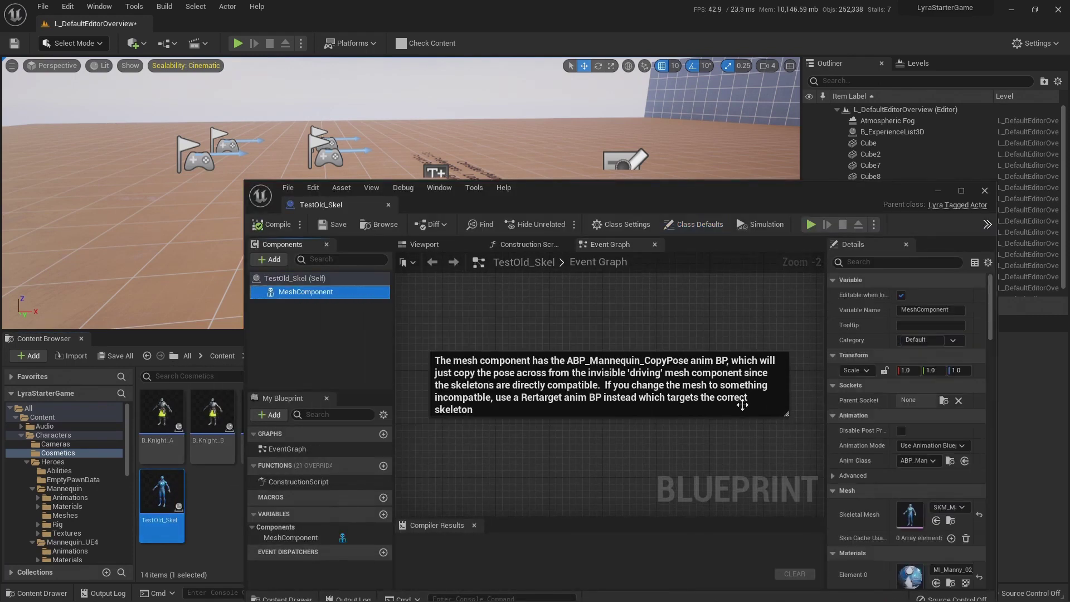
{"action": "scroll", "coordinate": [905, 476], "scroll_direction": "down", "scroll_amount": 2}
{"action": "left_click", "coordinate": [950, 454]}
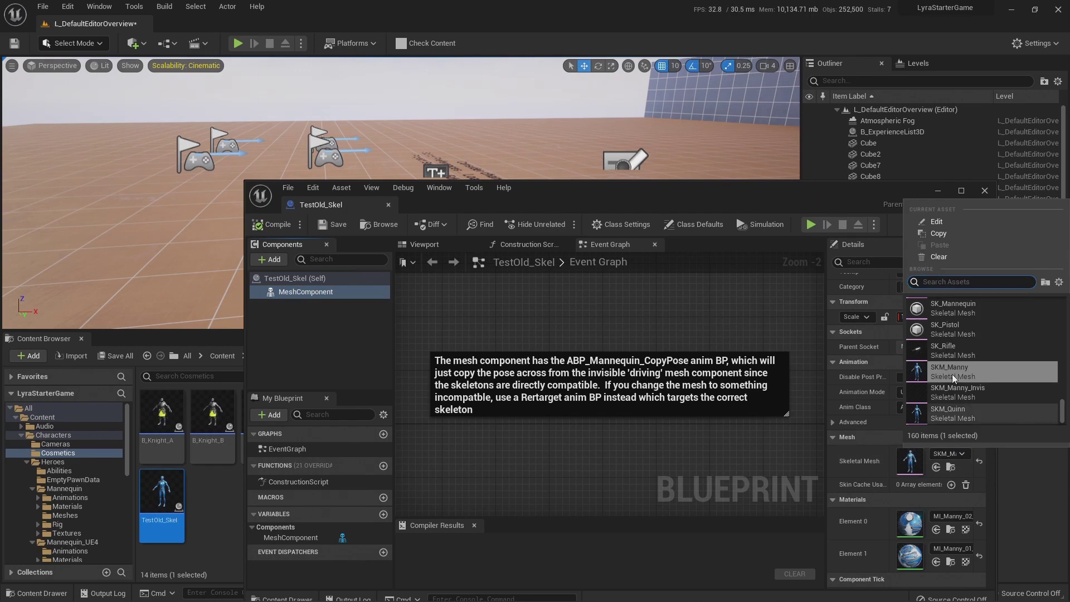
{"action": "type", "text": "ni"}
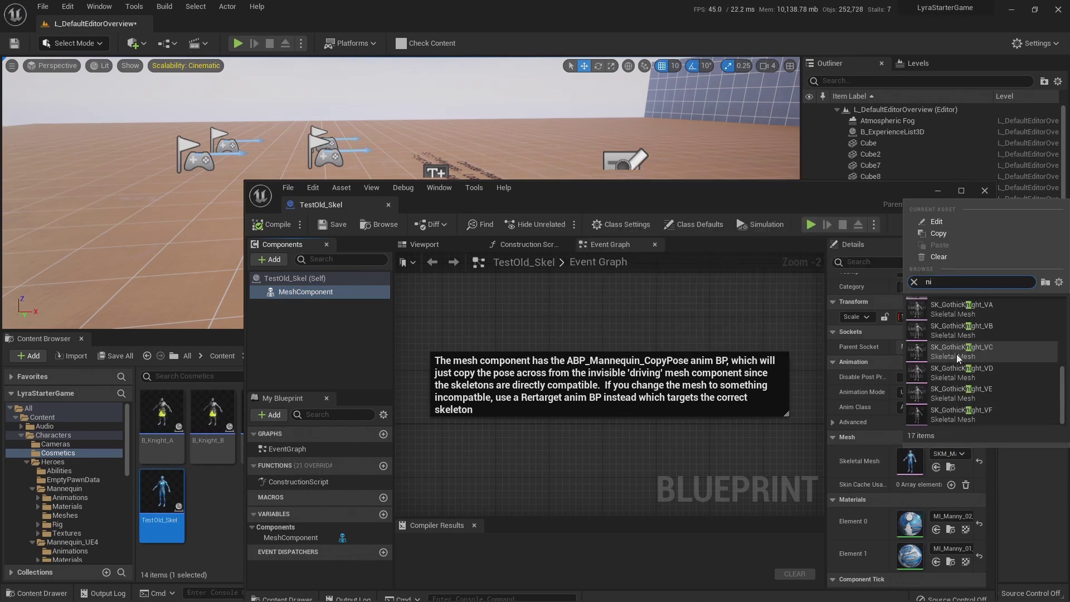
{"action": "left_click", "coordinate": [947, 309]}
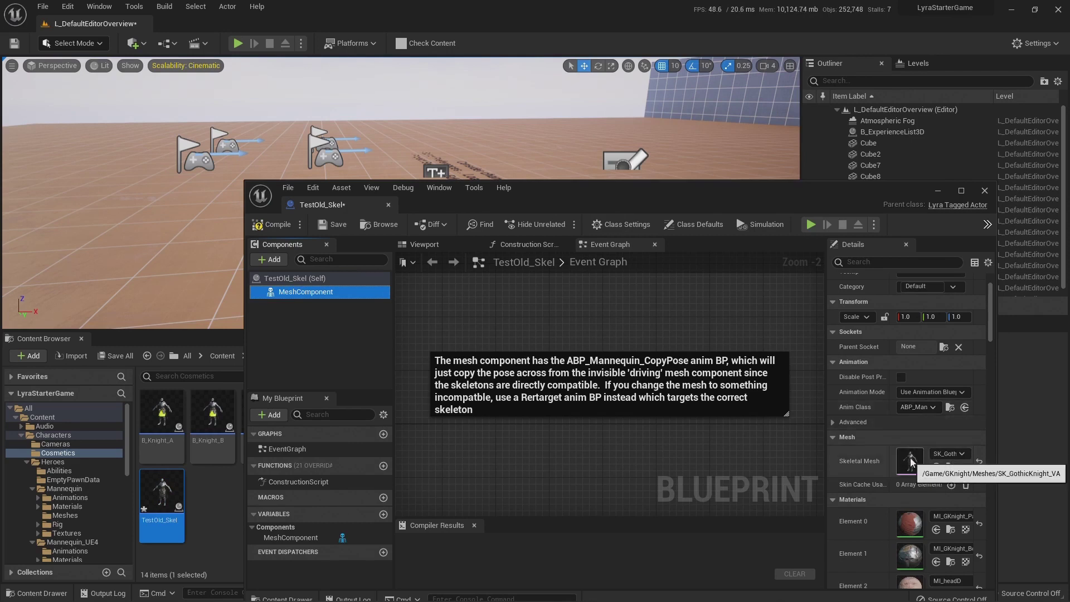
Step: Widen the component details to check MeshComponent's Anim Class, and move the blueprint window off the Cosmetics assets
{"action": "left_click_drag", "start_coordinate": [768, 191], "coordinate": [709, 306]}
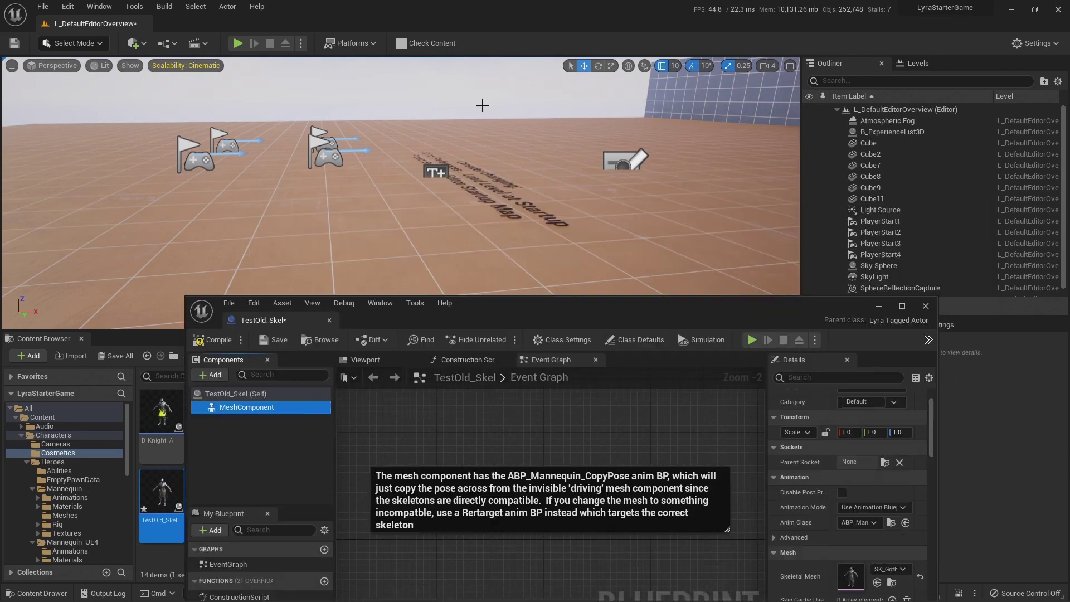
{"action": "left_click_drag", "start_coordinate": [623, 312], "coordinate": [666, 145]}
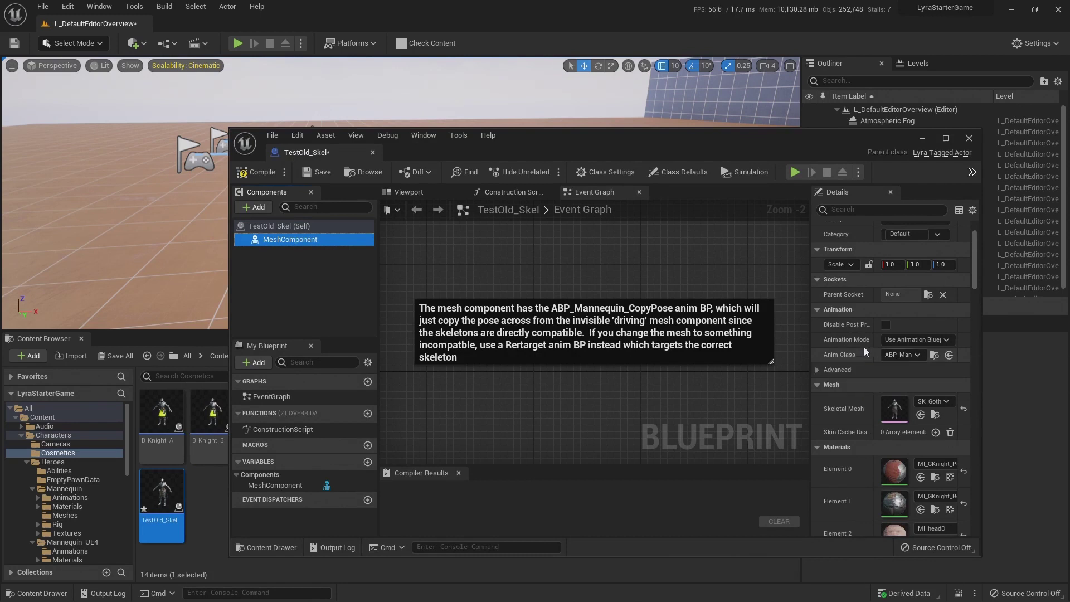
{"action": "left_click_drag", "start_coordinate": [809, 338], "coordinate": [695, 339]}
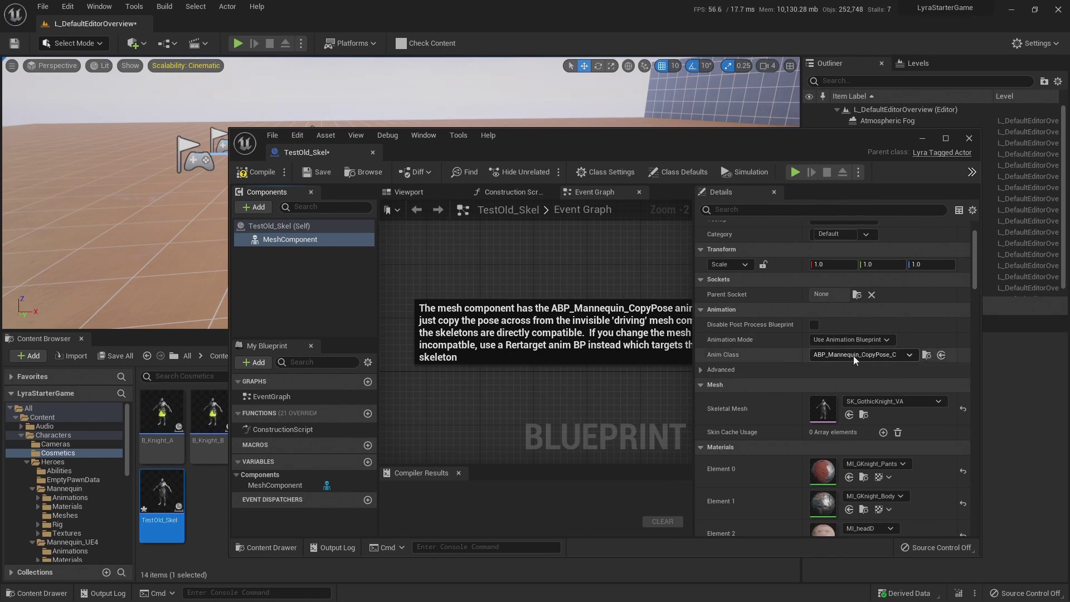
{"action": "left_click_drag", "start_coordinate": [795, 152], "coordinate": [714, 529]}
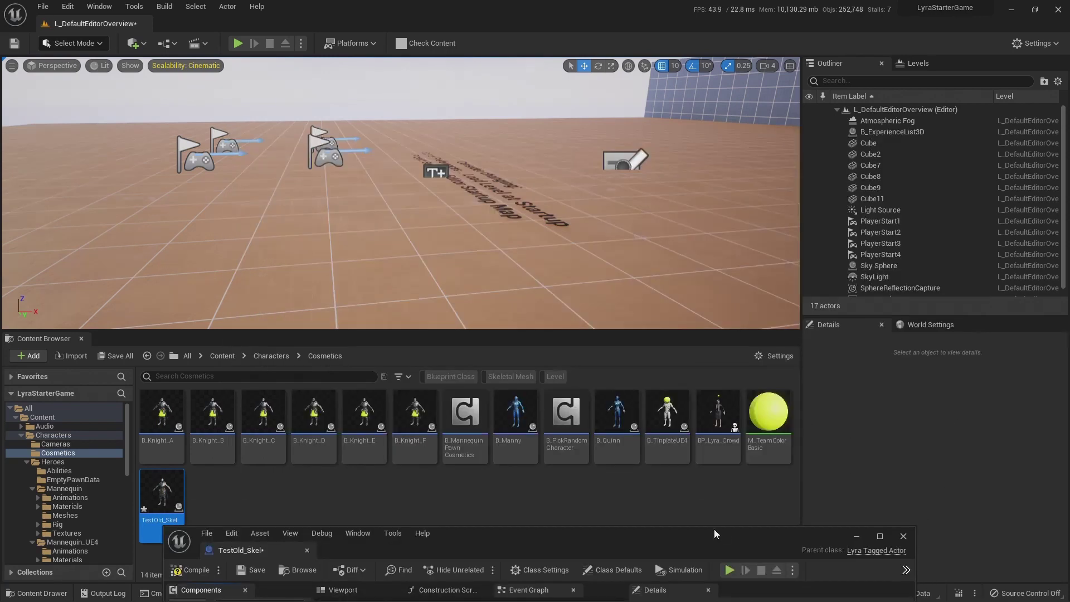
Step: Open B_TinplateUE4, widen the details of its Mannequin_UE4 component and locate its Anim Class asset in the project content
{"action": "double_click", "coordinate": [690, 433]}
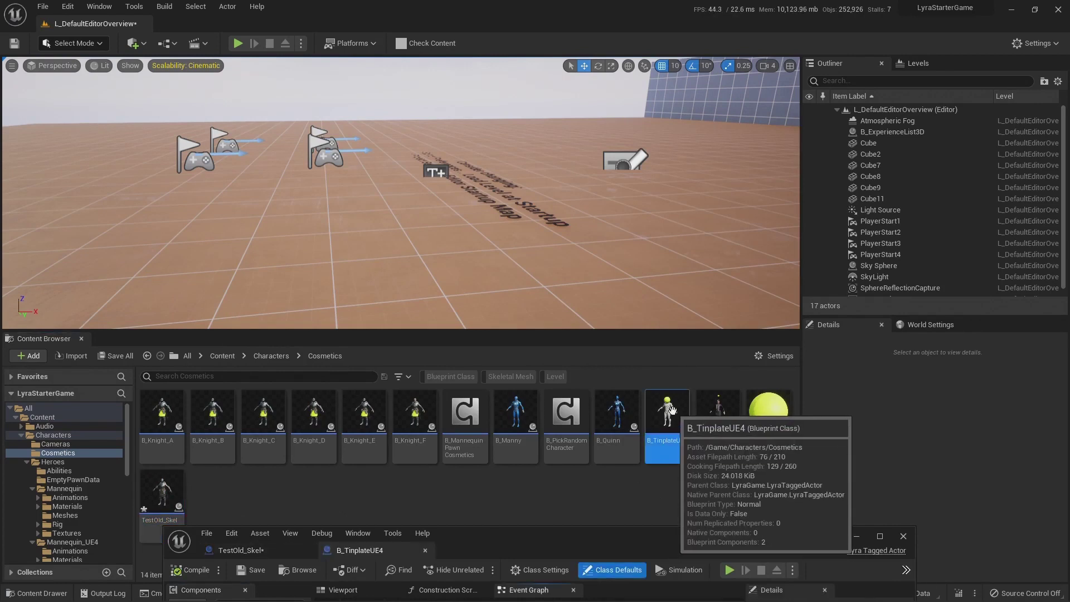
{"action": "left_click_drag", "start_coordinate": [686, 553], "coordinate": [714, 141]}
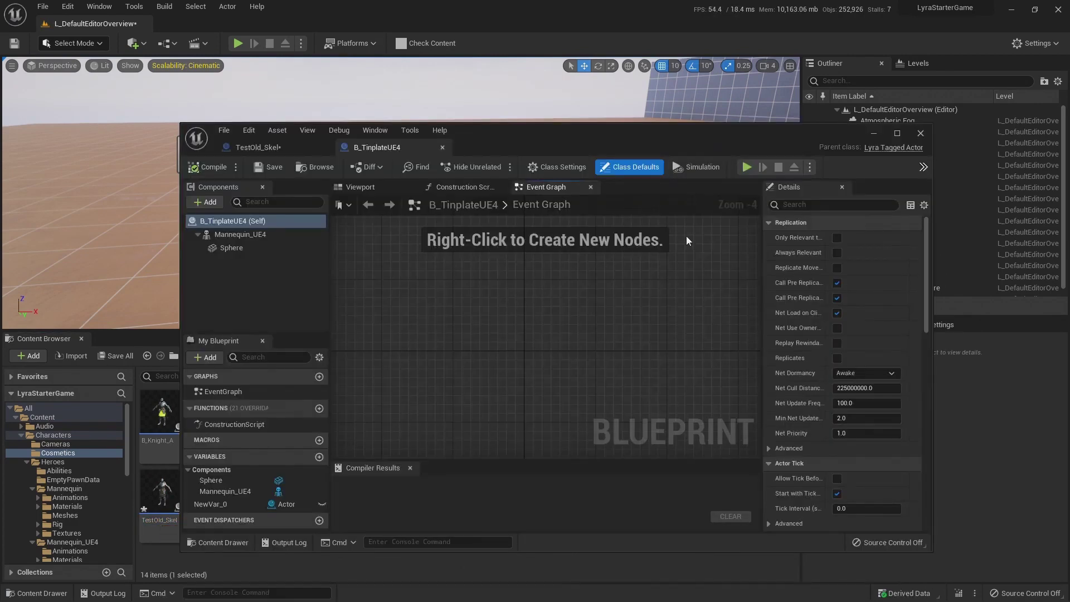
{"action": "left_click", "coordinate": [232, 236]}
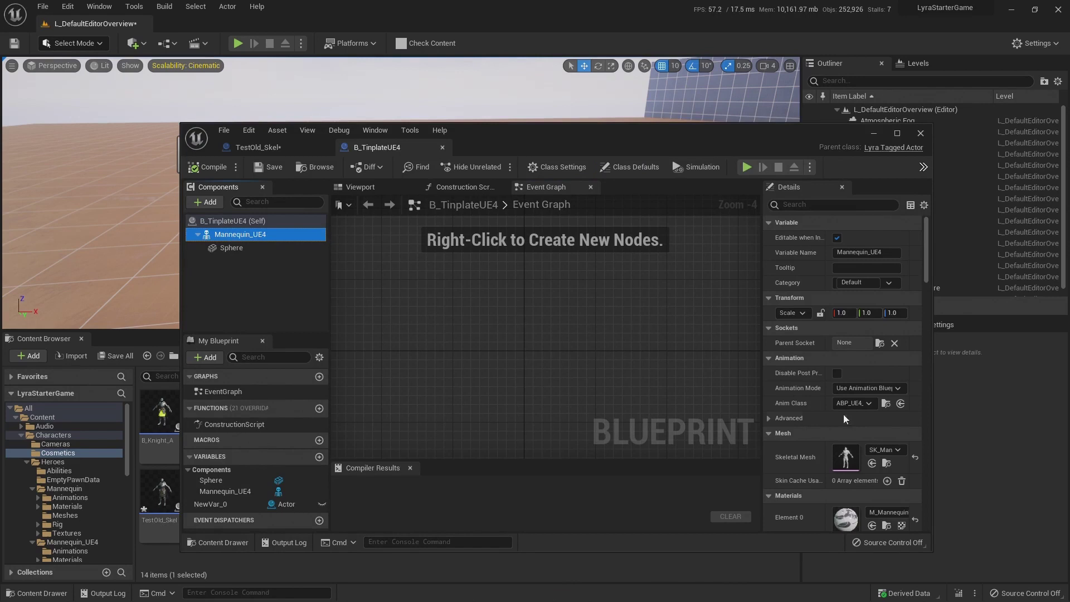
{"action": "left_click_drag", "start_coordinate": [762, 390], "coordinate": [636, 367]}
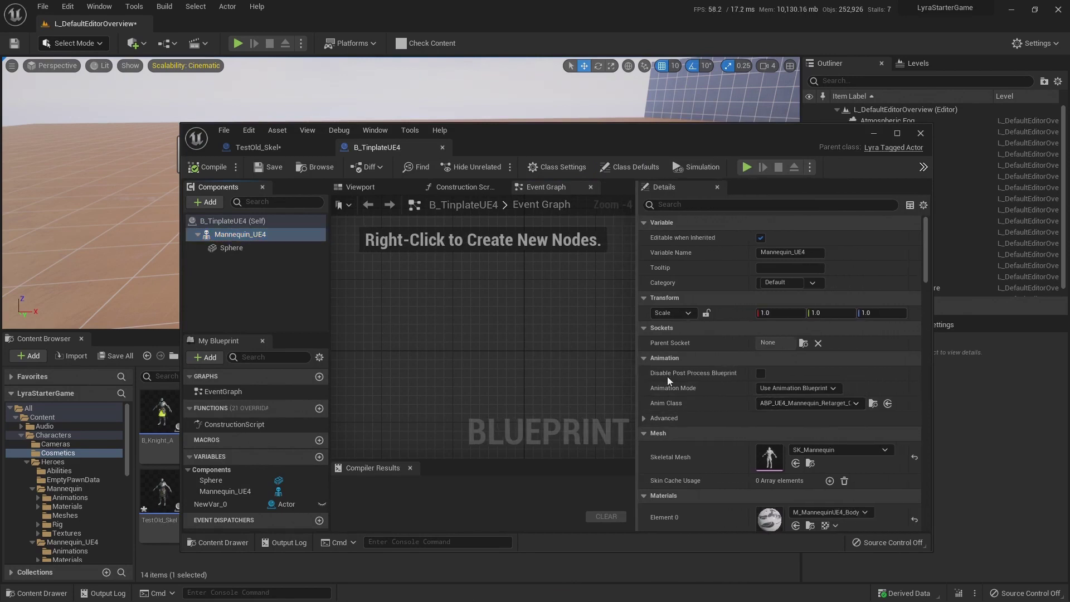
{"action": "left_click_drag", "start_coordinate": [748, 386], "coordinate": [732, 386]}
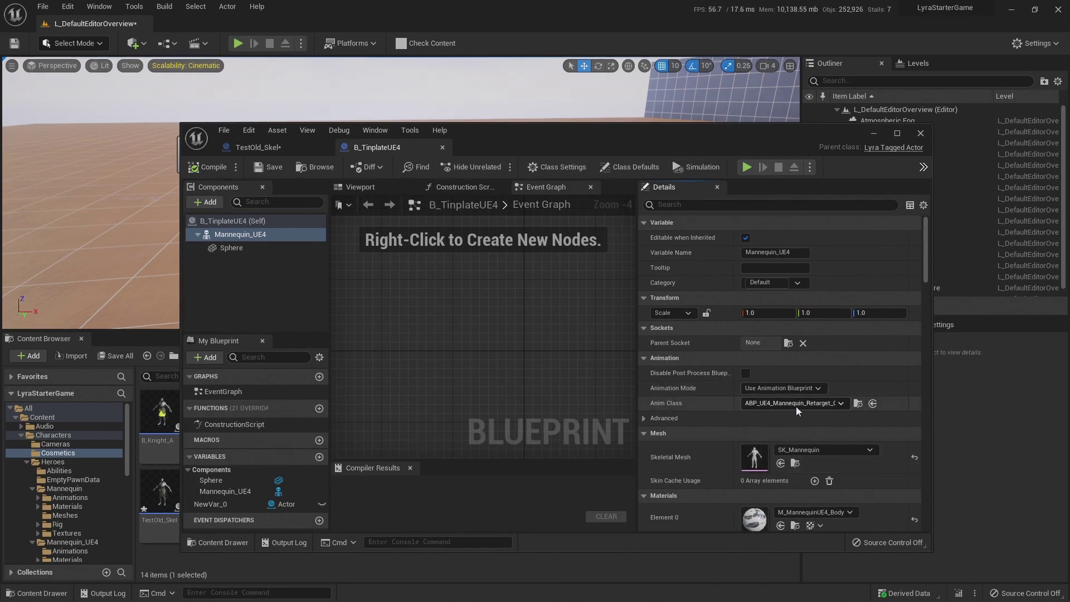
{"action": "left_click", "coordinate": [858, 403]}
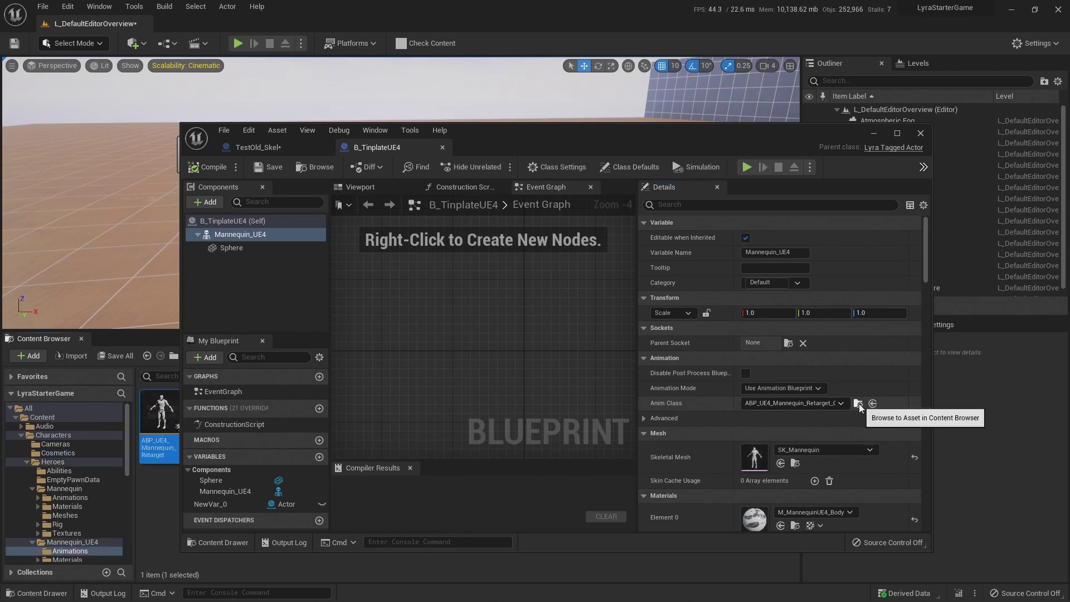
Step: Set the Anim Class of TestOld_Skel's MeshComponent to ABP_UE4_Mannequin_Retarget, compile and save, and close both blueprints
{"action": "left_click", "coordinate": [257, 147]}
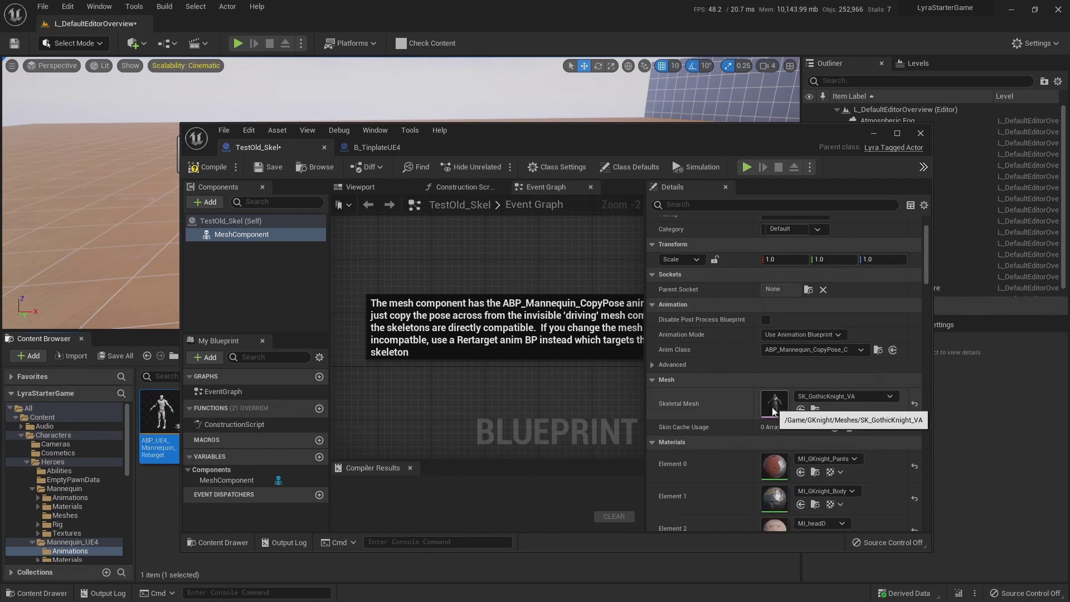
{"action": "left_click", "coordinate": [893, 350]}
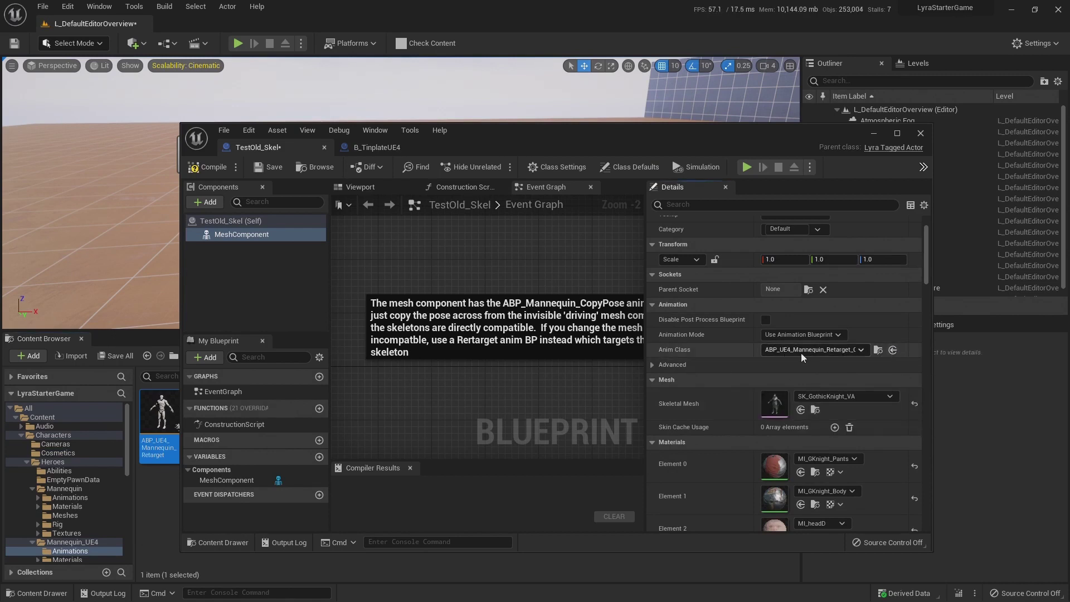
{"action": "left_click", "coordinate": [207, 167]}
{"action": "left_click", "coordinate": [274, 167]}
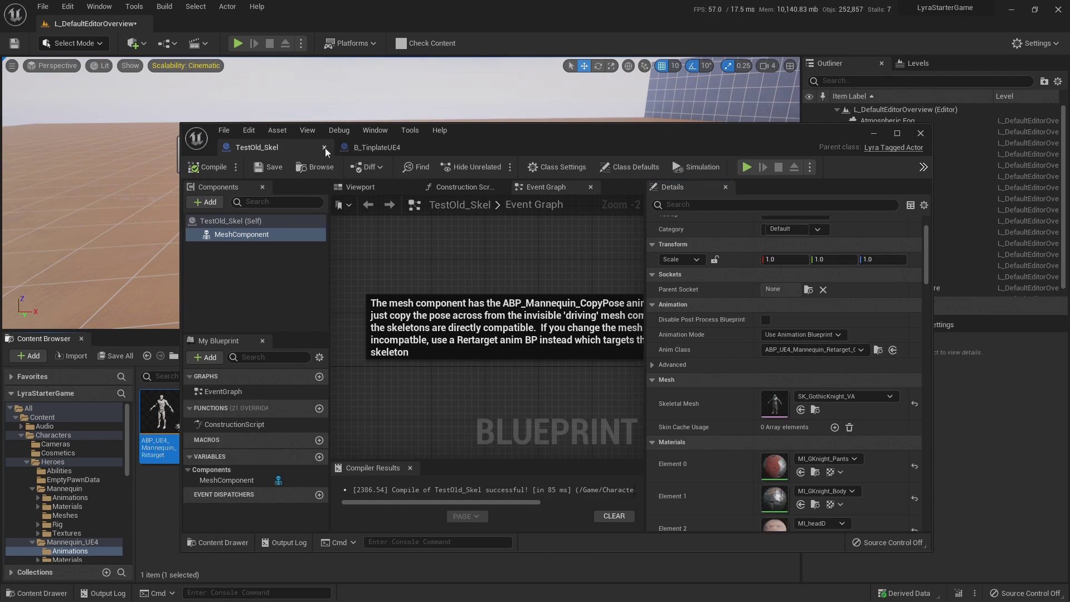
{"action": "left_click", "coordinate": [326, 148]}
{"action": "left_click", "coordinate": [325, 148]}
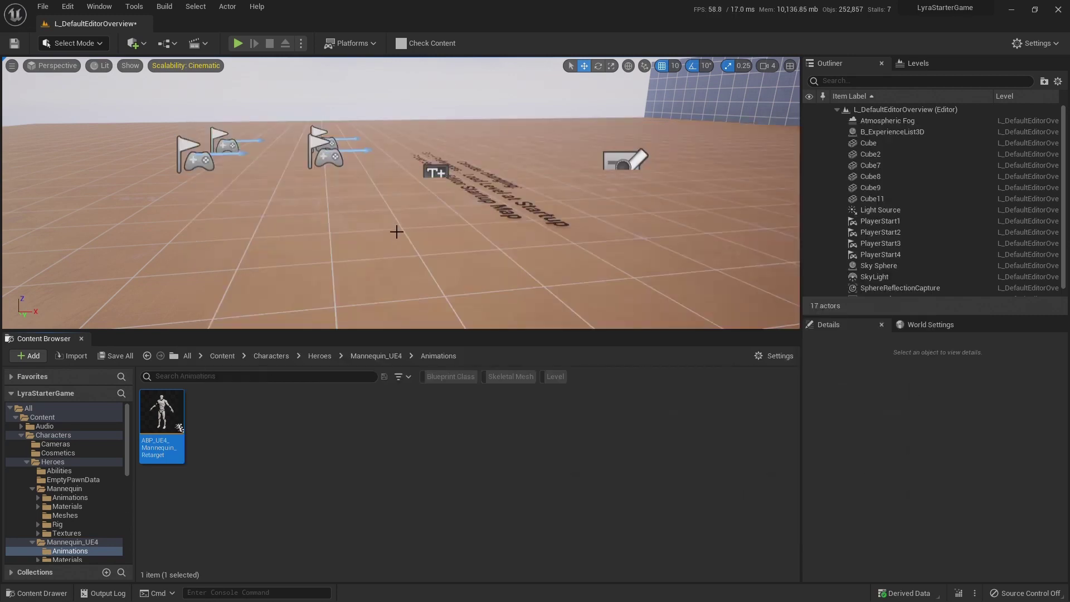
Step: Return to the Characters/Cosmetics folder and open the B_PickRandomCharacter blueprint
{"action": "left_click", "coordinate": [377, 356]}
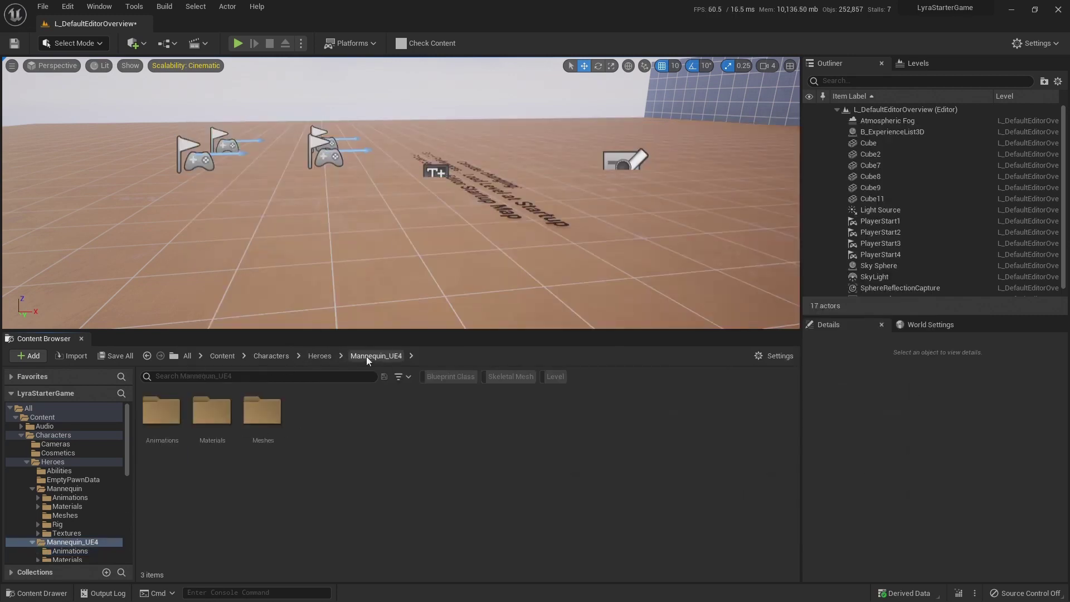
{"action": "left_click", "coordinate": [272, 355]}
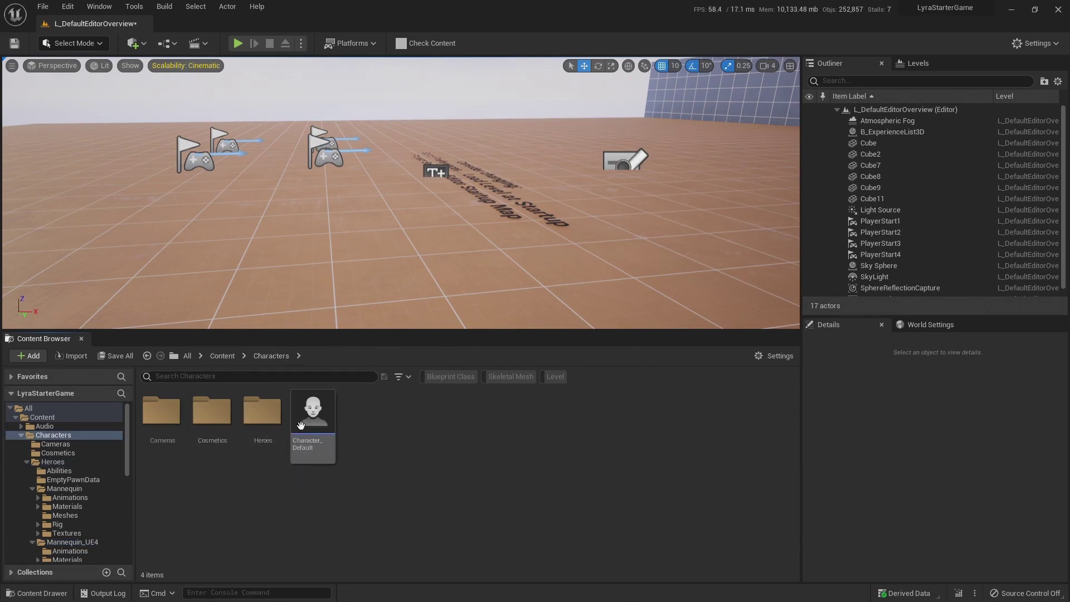
{"action": "double_click", "coordinate": [212, 412]}
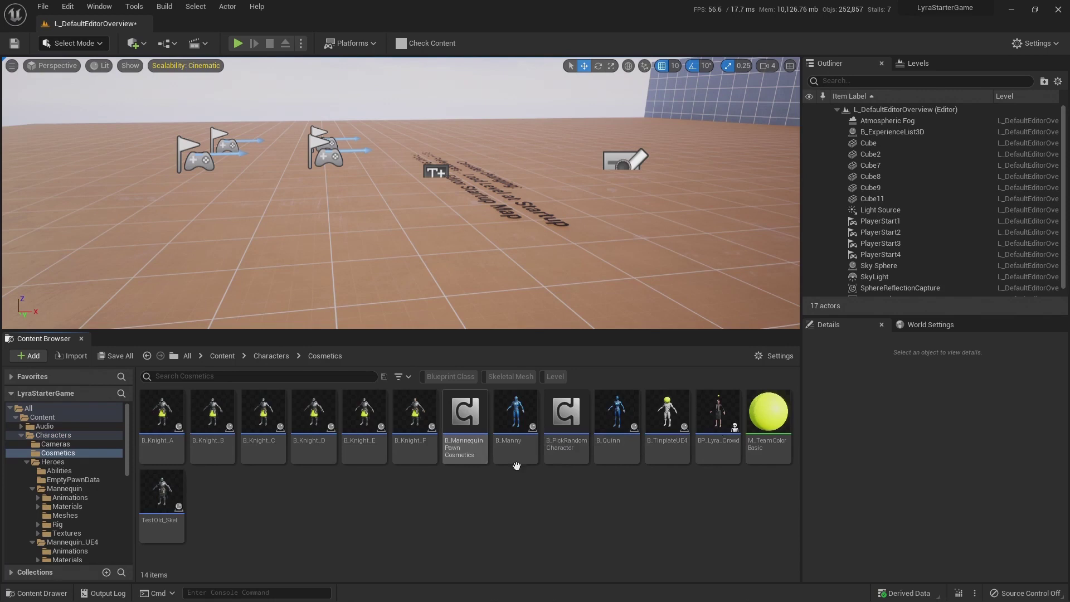
{"action": "double_click", "coordinate": [574, 421]}
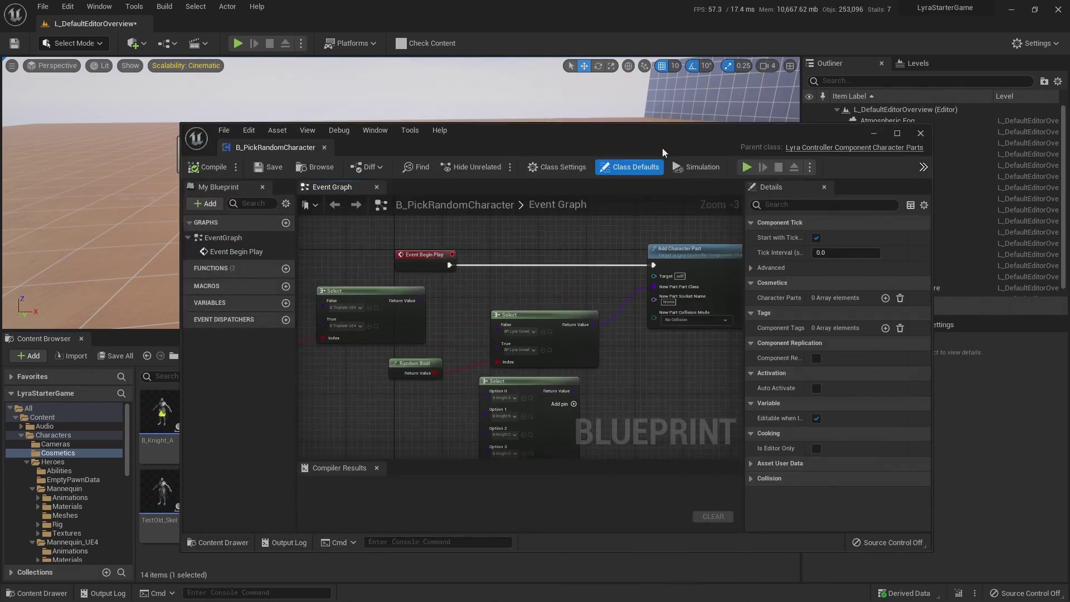
{"action": "mouse_move", "coordinate": [661, 148]}
{"action": "left_mouse_down"}
{"action": "mouse_move", "coordinate": [610, 462]}
{"action": "mouse_move", "coordinate": [618, 508]}
{"action": "mouse_move", "coordinate": [660, 128]}
{"action": "left_mouse_up"}
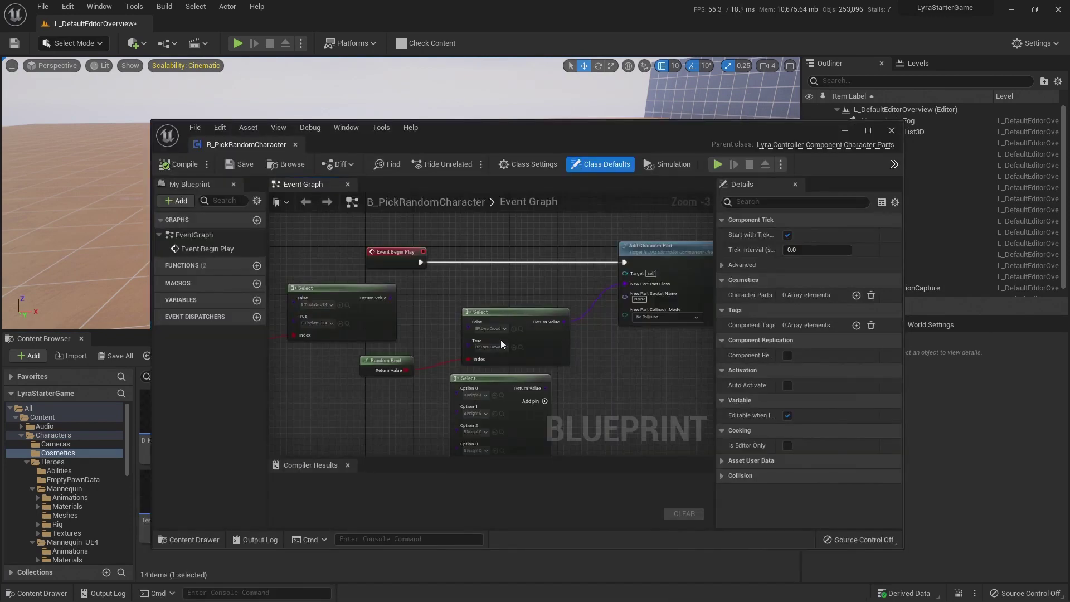
Step: Disconnect the BP Lyra Crowd Select node from Add Character Part and move it with its Random Bool node out of the way
{"action": "left_click", "coordinate": [588, 276], "text": "alt"}
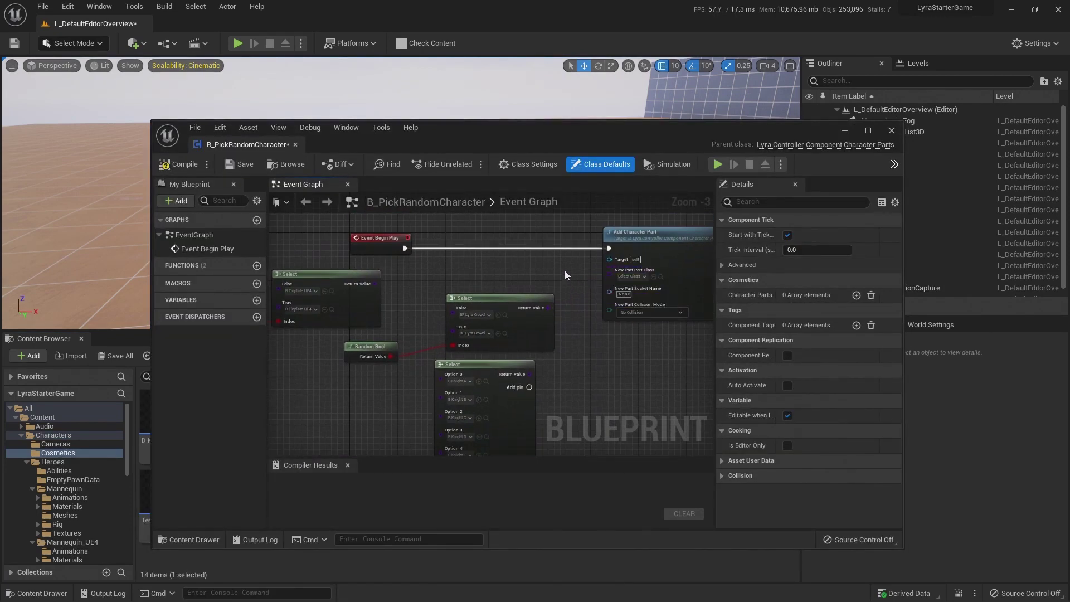
{"action": "left_click_drag", "start_coordinate": [563, 261], "coordinate": [398, 352]}
{"action": "right_click_drag", "start_coordinate": [436, 346], "coordinate": [625, 289]}
{"action": "left_click_drag", "start_coordinate": [696, 238], "coordinate": [395, 345]}
{"action": "right_click_drag", "start_coordinate": [519, 303], "coordinate": [530, 401]}
{"action": "scroll", "coordinate": [489, 342], "scroll_direction": "up", "scroll_amount": 3}
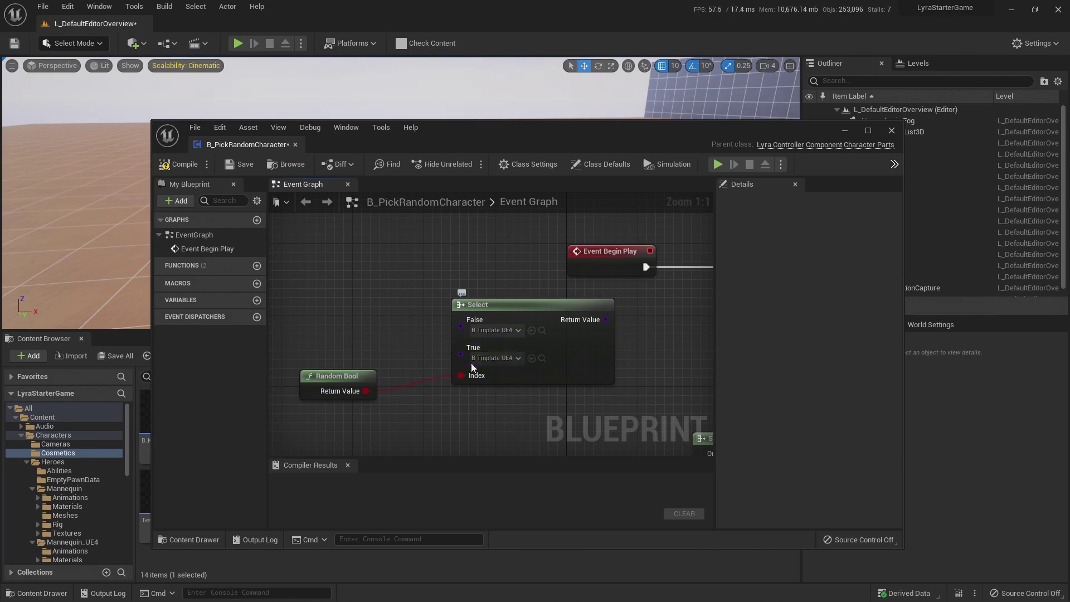
Step: Connect the B Tinplate UE4 Select node's Return Value to Add Character Part's New Part Part Class and view its False option's class choices
{"action": "right_click_drag", "start_coordinate": [636, 348], "coordinate": [502, 370]}
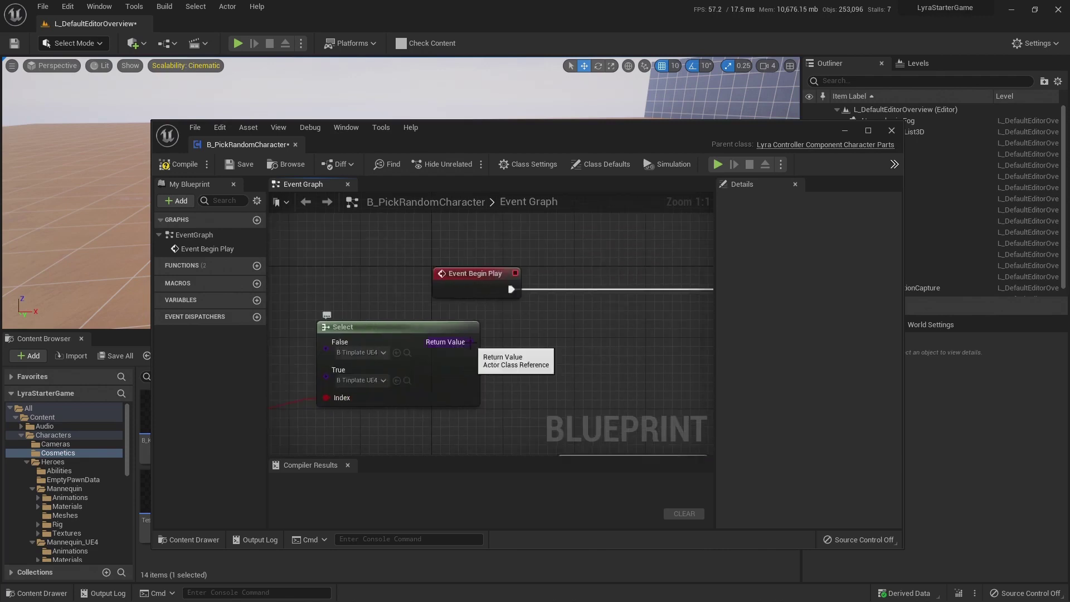
{"action": "left_click_drag", "start_coordinate": [469, 342], "coordinate": [540, 329]}
{"action": "right_click_drag", "start_coordinate": [386, 382], "coordinate": [692, 373]}
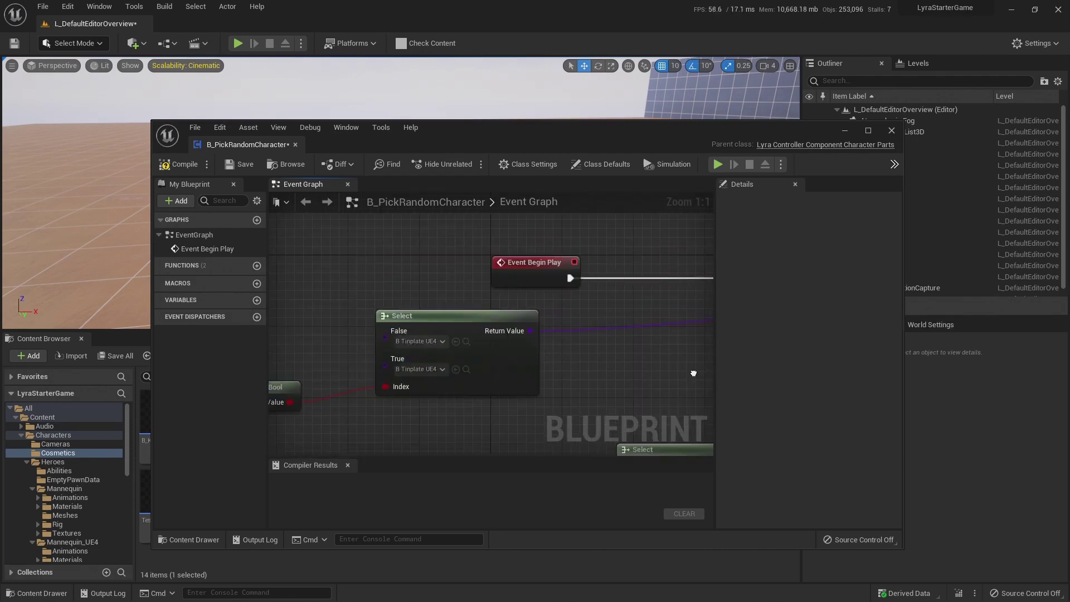
{"action": "left_click", "coordinate": [434, 343]}
{"action": "left_click", "coordinate": [648, 414]}
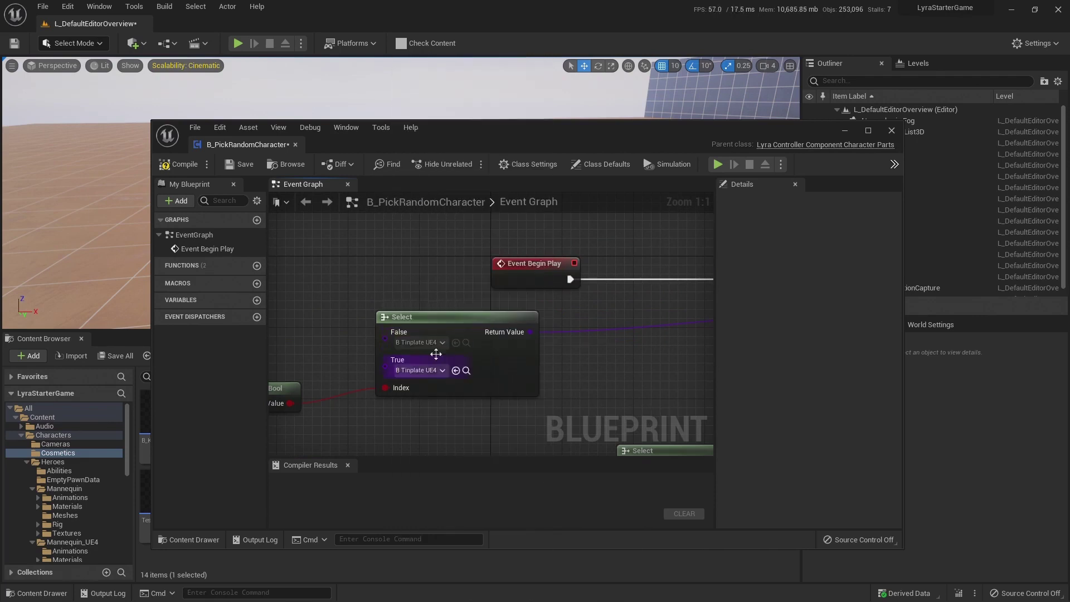
Step: Review the Tinplate Select with its Random Bool and the six-option knight Select, comparing them with the blueprints in the Cosmetics folder
{"action": "right_click_drag", "start_coordinate": [601, 378], "coordinate": [699, 346]}
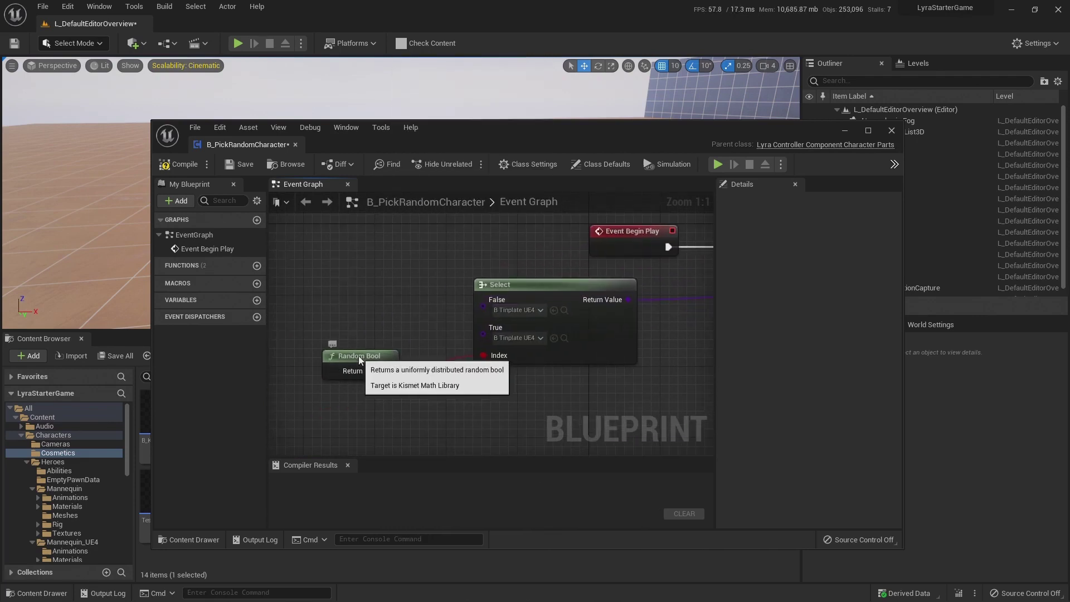
{"action": "left_click", "coordinate": [386, 356]}
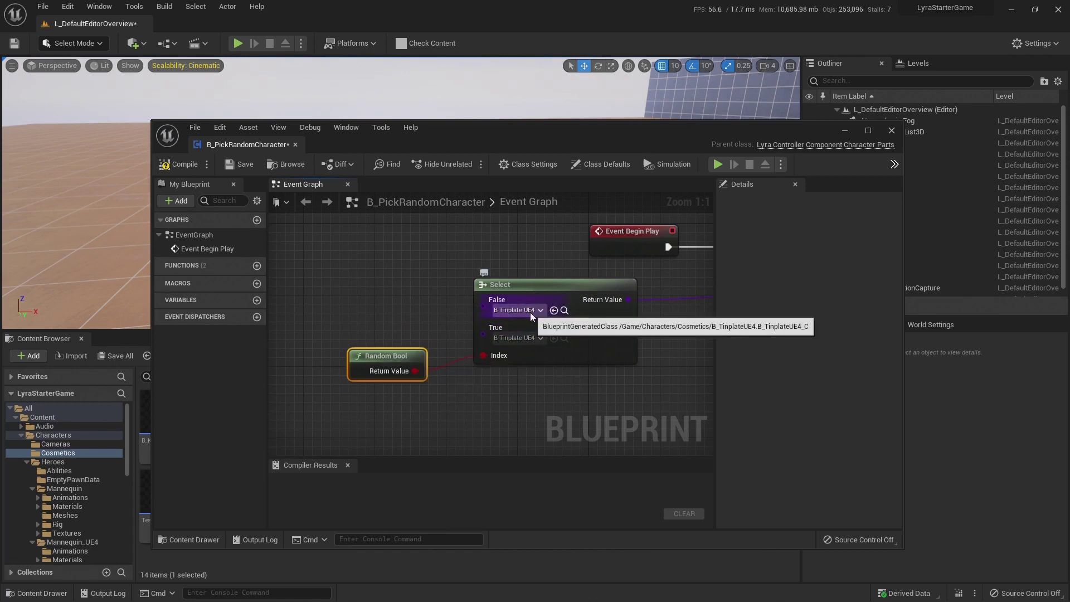
{"action": "right_click_drag", "start_coordinate": [565, 292], "coordinate": [448, 315]}
{"action": "right_click_drag", "start_coordinate": [616, 332], "coordinate": [543, 259]}
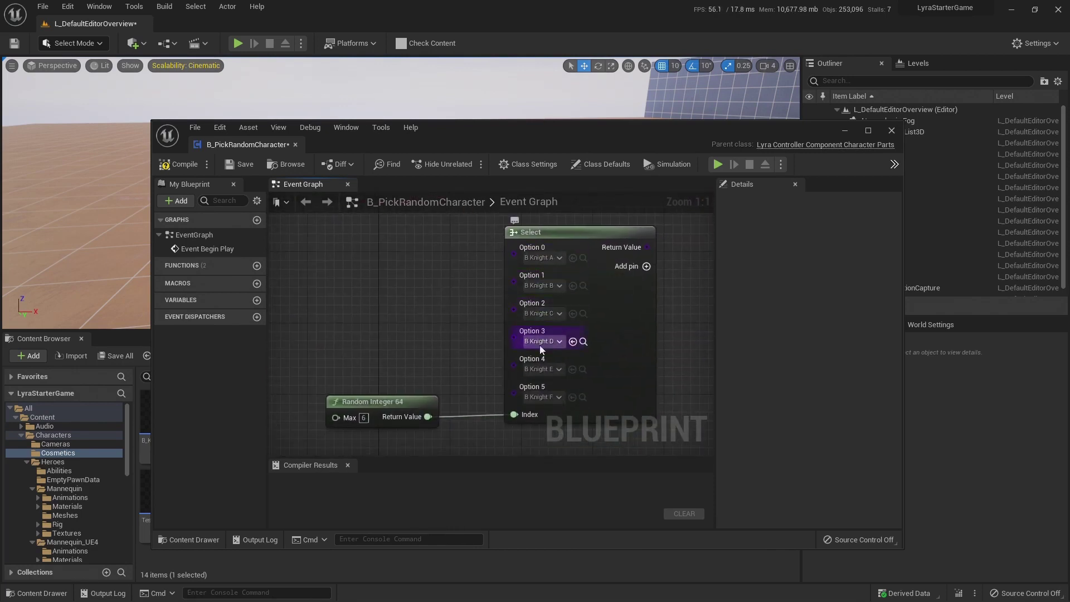
{"action": "right_click_drag", "start_coordinate": [460, 403], "coordinate": [402, 412]}
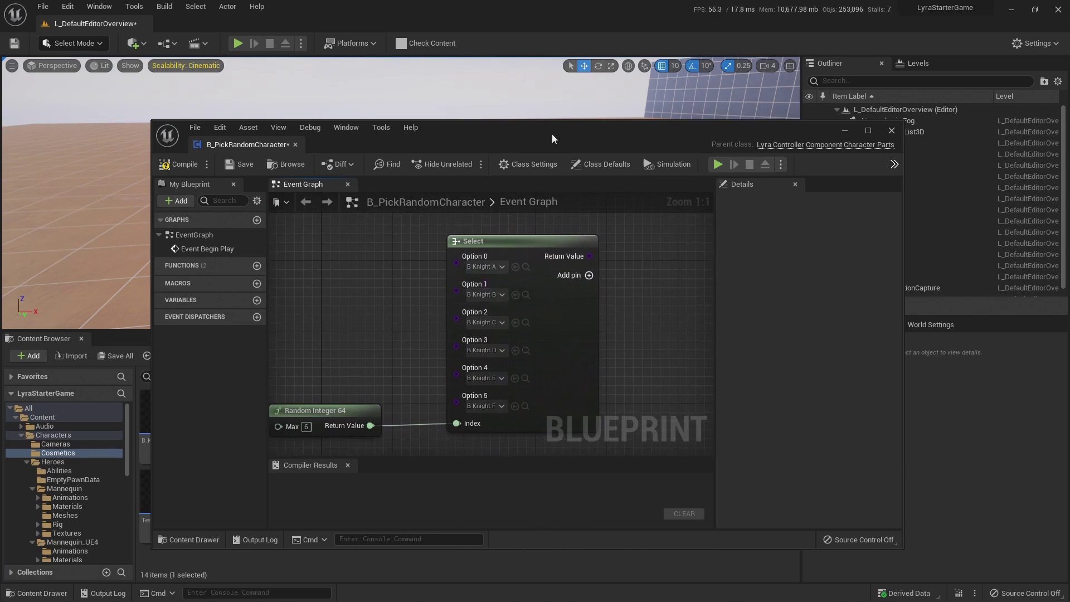
{"action": "left_click_drag", "start_coordinate": [578, 339], "coordinate": [582, 550]}
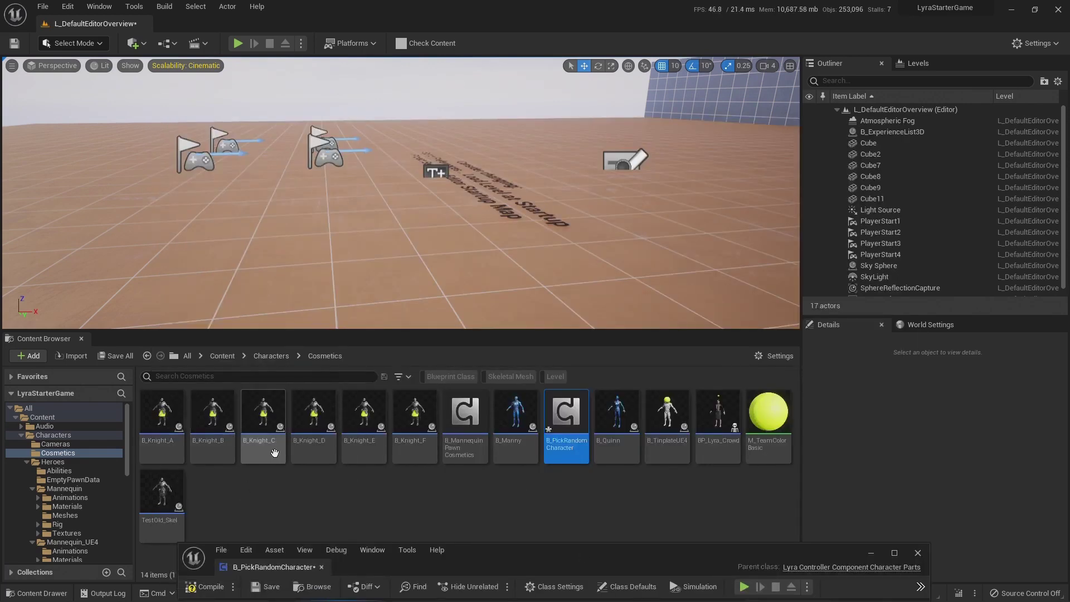
{"action": "left_click_drag", "start_coordinate": [511, 553], "coordinate": [510, 143]}
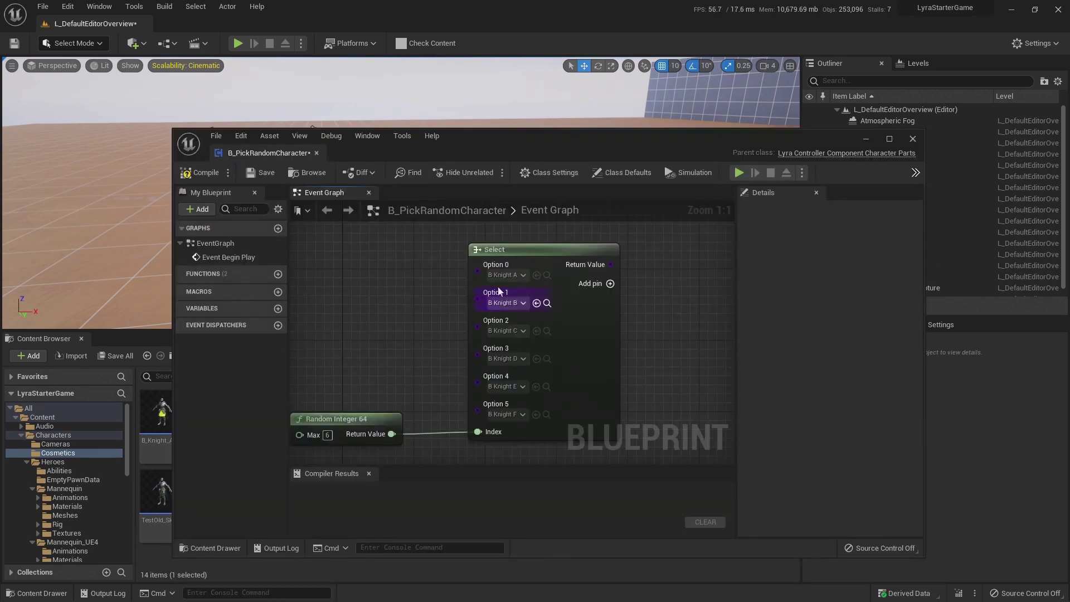
Step: Examine how Random Bool and Random Integer 64, including its Max value, drive the index of their Select nodes
{"action": "mouse_move", "coordinate": [521, 249]}
{"action": "left_mouse_down"}
{"action": "mouse_move", "coordinate": [530, 256]}
{"action": "mouse_move", "coordinate": [519, 248]}
{"action": "left_mouse_up"}
{"action": "right_click_drag", "start_coordinate": [396, 271], "coordinate": [550, 419]}
{"action": "left_click_drag", "start_coordinate": [460, 264], "coordinate": [472, 253]}
{"action": "right_click_drag", "start_coordinate": [550, 420], "coordinate": [490, 235]}
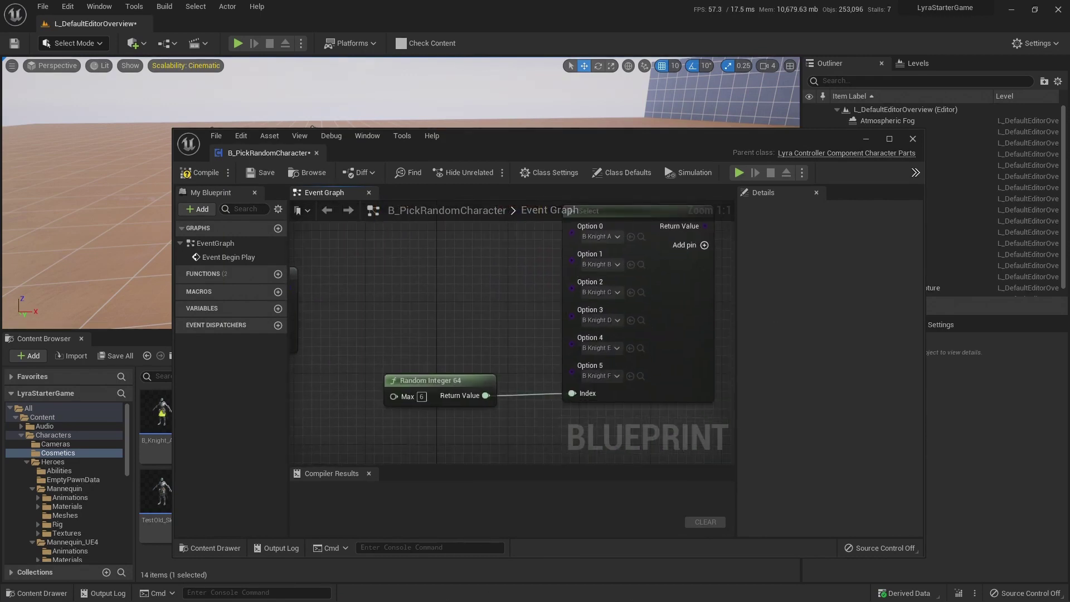
{"action": "right_click_drag", "start_coordinate": [266, 174], "coordinate": [407, 284]}
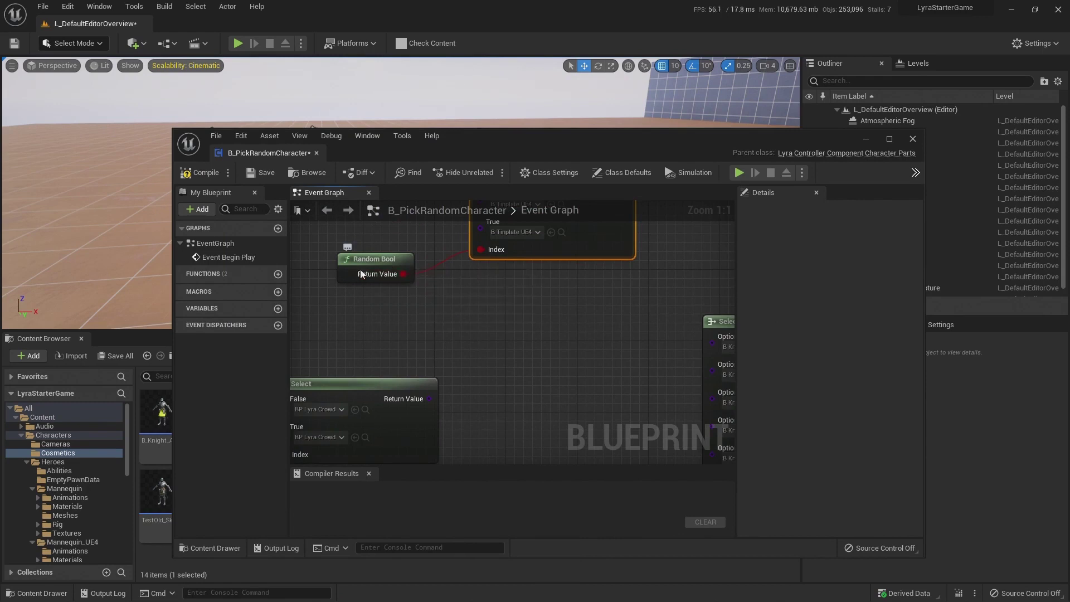
{"action": "right_click_drag", "start_coordinate": [605, 382], "coordinate": [521, 215]}
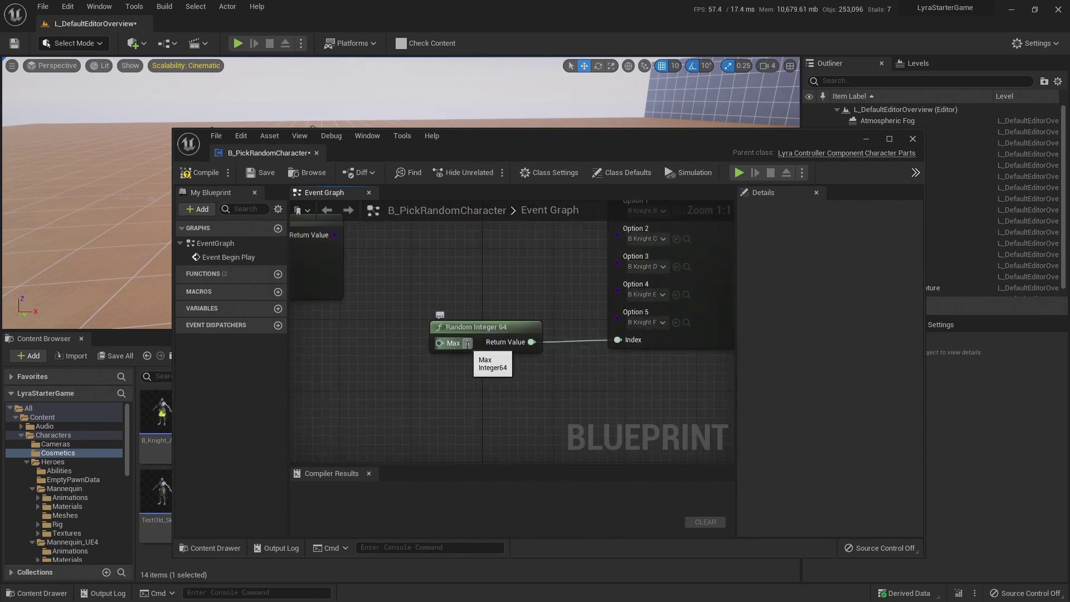
{"action": "right_click_drag", "start_coordinate": [555, 290], "coordinate": [429, 405]}
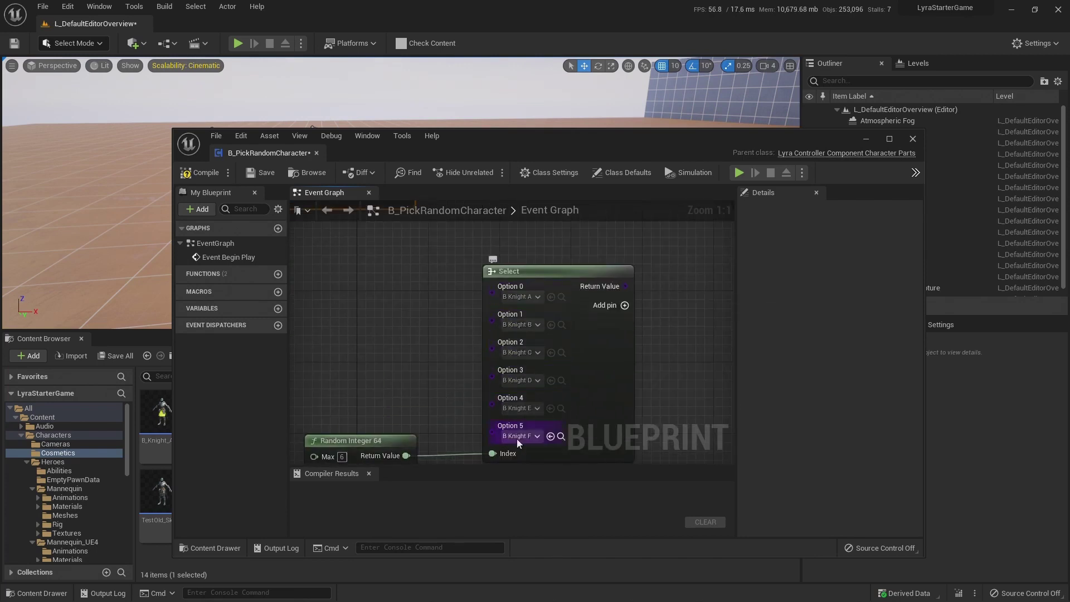
Step: Reposition the knight Select node and connect its Return Value to Add Character Part's New Part Part Class
{"action": "right_click_drag", "start_coordinate": [651, 289], "coordinate": [516, 394]}
{"action": "left_click_drag", "start_coordinate": [456, 375], "coordinate": [468, 268]}
{"action": "right_click_drag", "start_coordinate": [529, 291], "coordinate": [463, 371]}
{"action": "left_click_drag", "start_coordinate": [440, 361], "coordinate": [541, 316]}
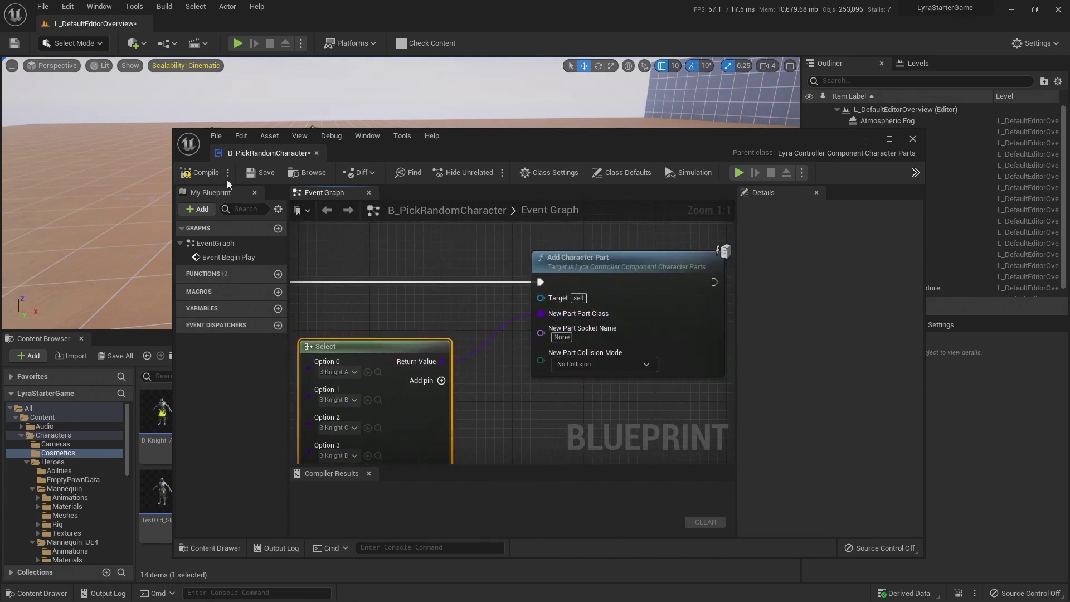
Step: Compile and save B_PickRandomCharacter, look over the whole node layout and close the blueprint
{"action": "left_click", "coordinate": [258, 178]}
{"action": "scroll", "coordinate": [492, 349], "scroll_direction": "down", "scroll_amount": 4}
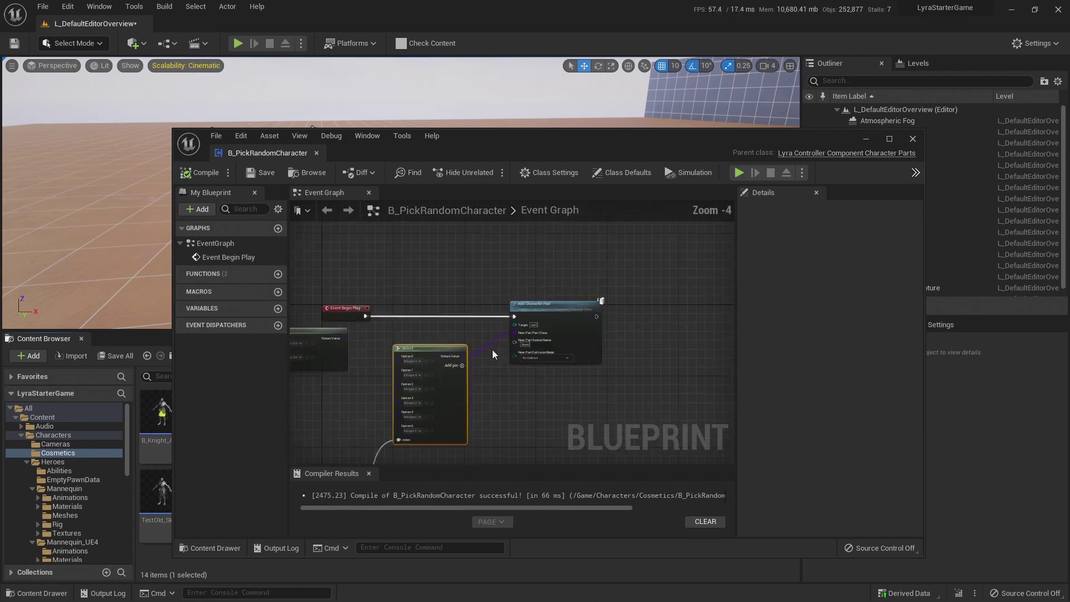
{"action": "scroll", "coordinate": [492, 350], "scroll_direction": "down", "scroll_amount": 2}
{"action": "right_click_drag", "start_coordinate": [489, 347], "coordinate": [533, 389]}
{"action": "scroll", "coordinate": [552, 335], "scroll_direction": "up", "scroll_amount": 2}
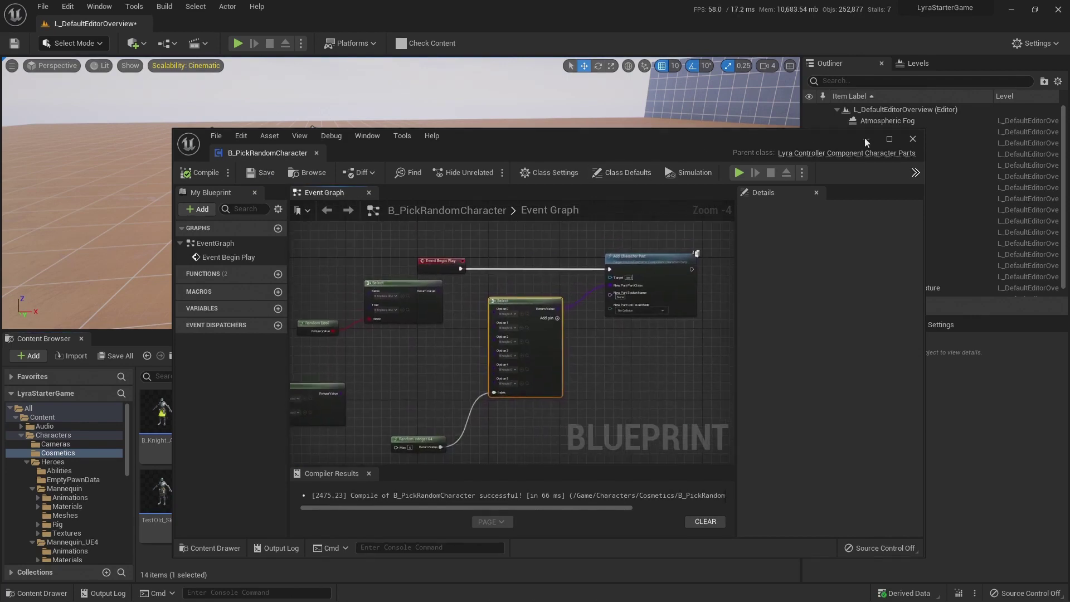
{"action": "left_click", "coordinate": [913, 139]}
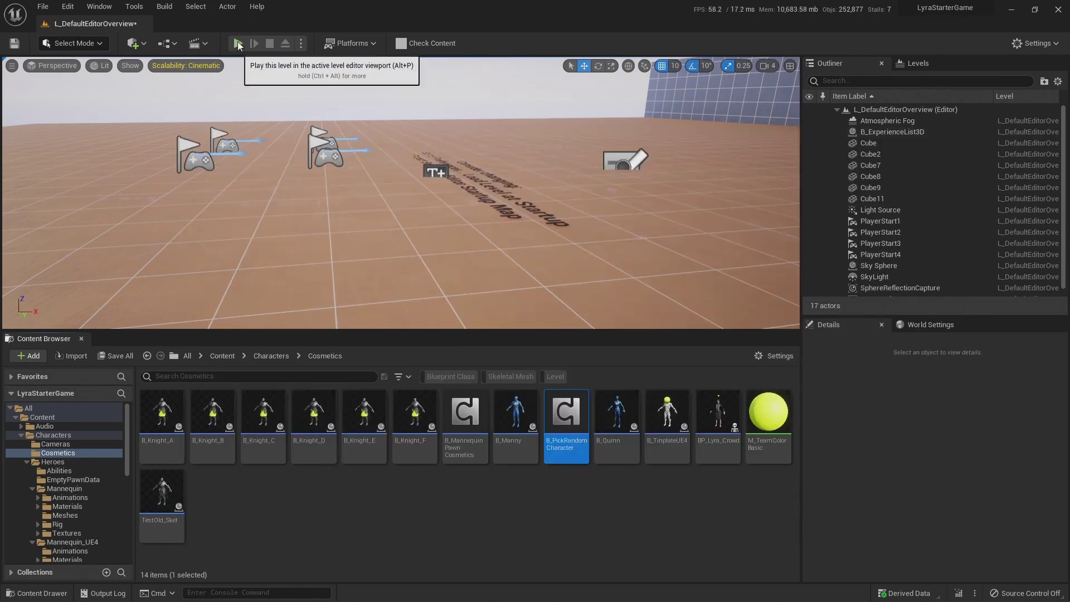
Step: Play the level and test the knight character in ShooterGym by running, strafing, aiming and firing the pistol
{"action": "left_click", "coordinate": [238, 43]}
{"action": "key", "text": "w"}
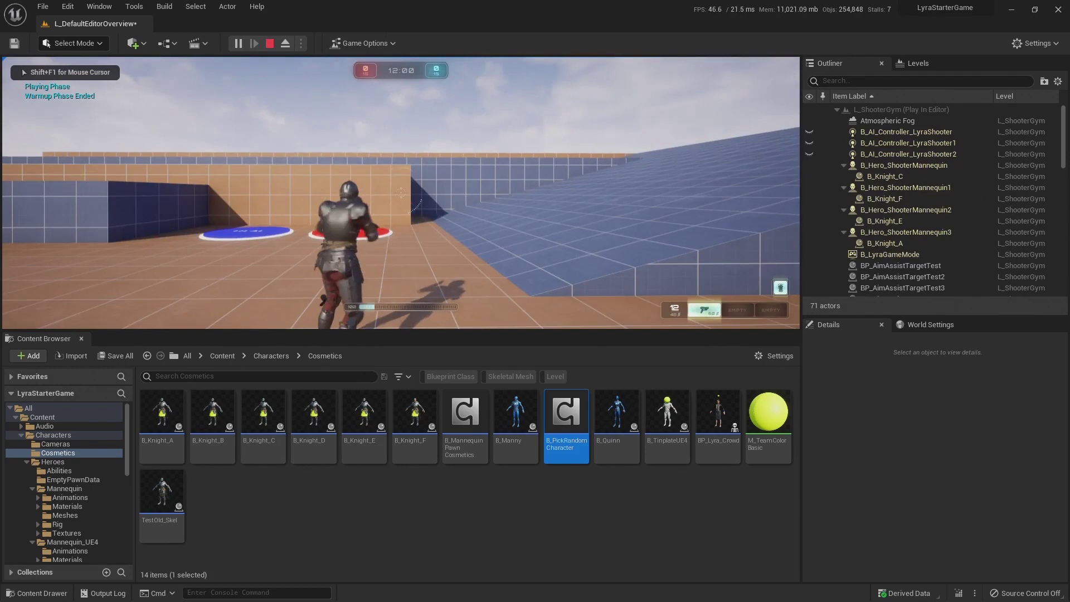
{"action": "key", "text": "s"}
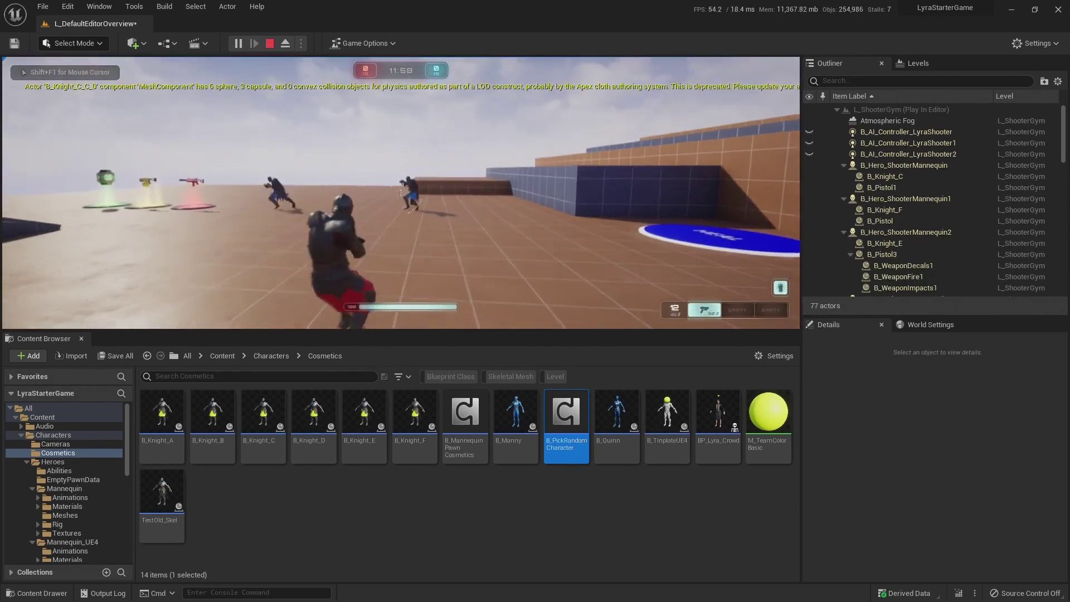
{"action": "left_click", "coordinate": [401, 193]}
{"action": "left_click", "coordinate": [401, 193]}
{"action": "left_click", "coordinate": [400, 192]}
{"action": "left_click", "coordinate": [401, 193]}
{"action": "left_click", "coordinate": [401, 192]}
{"action": "key", "text": "a"}
{"action": "left_click", "coordinate": [401, 193]}
{"action": "left_click", "coordinate": [400, 193]}
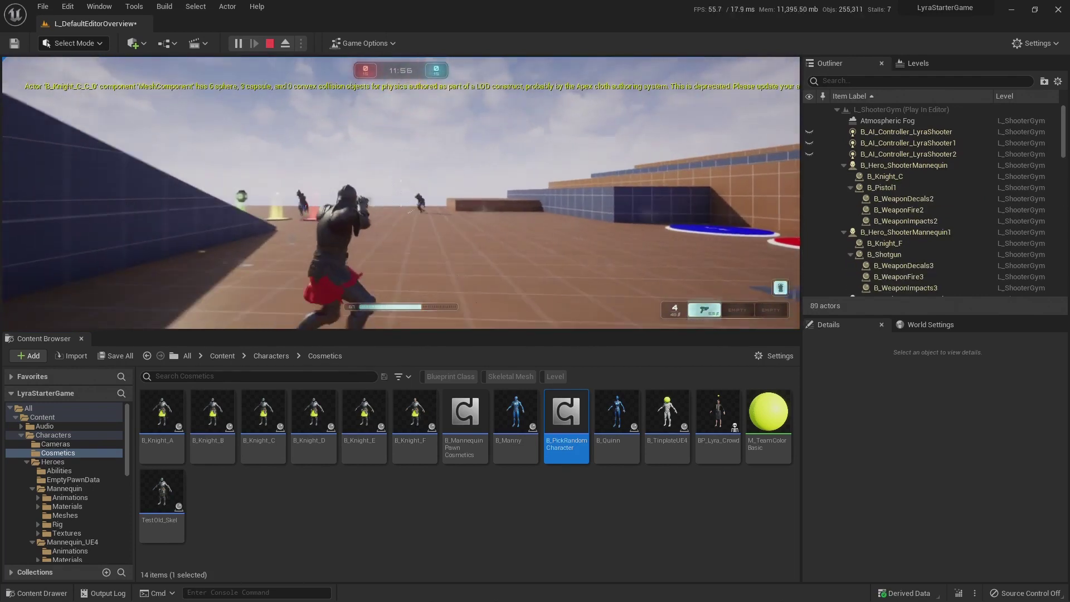
{"action": "left_click", "coordinate": [400, 192]}
{"action": "left_click", "coordinate": [401, 193]}
{"action": "left_click", "coordinate": [400, 193]}
{"action": "left_click", "coordinate": [401, 192]}
{"action": "left_click", "coordinate": [400, 193]}
{"action": "key", "text": "w"}
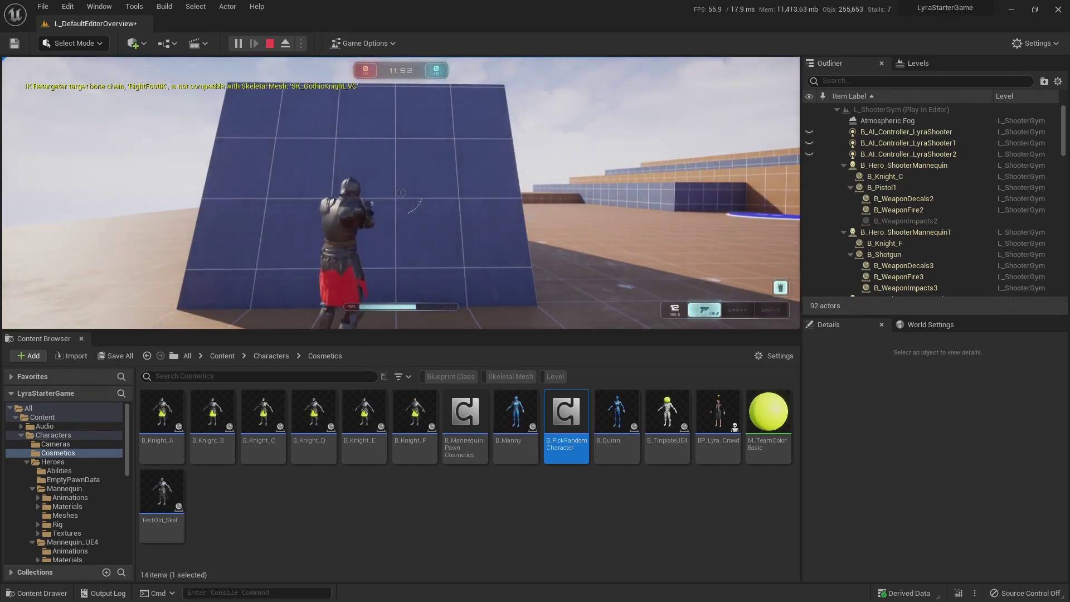
{"action": "key", "text": "d"}
{"action": "left_click", "coordinate": [401, 193]}
{"action": "left_click", "coordinate": [401, 193]}
{"action": "right_click", "coordinate": [400, 193]}
{"action": "left_click", "coordinate": [401, 192]}
{"action": "left_click", "coordinate": [400, 193]}
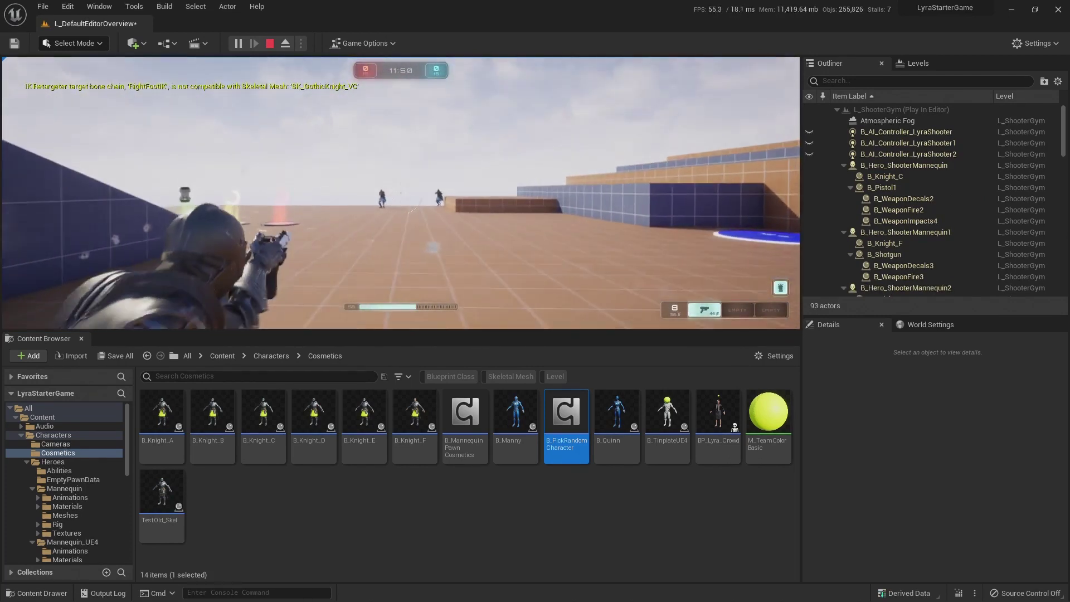
{"action": "left_click", "coordinate": [400, 192]}
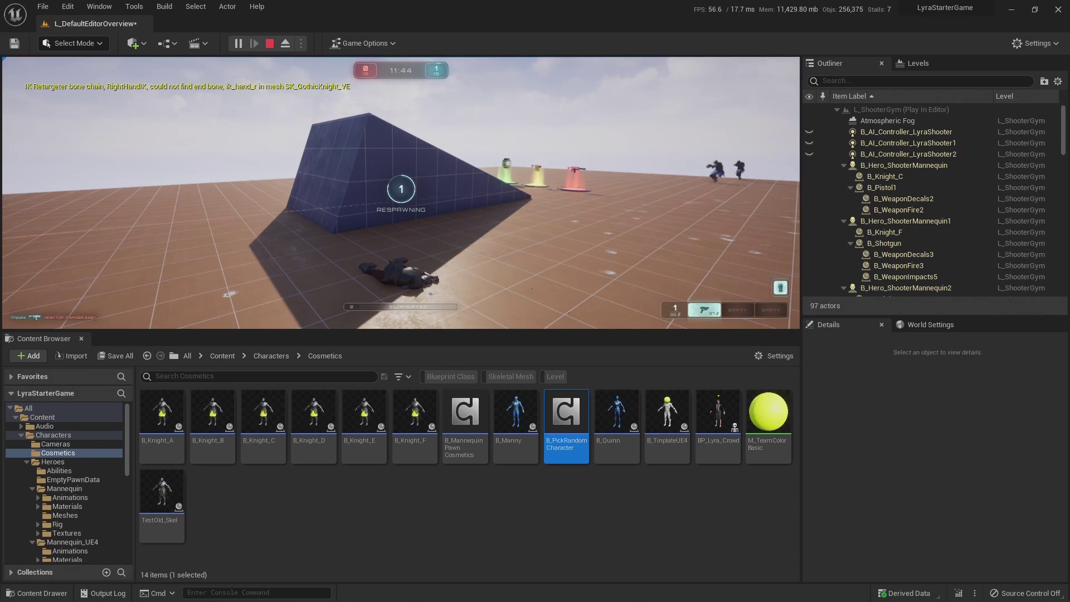
Step: Test the respawned knight's running, shooting and jumping animations, and end the play session
{"action": "key", "text": "w"}
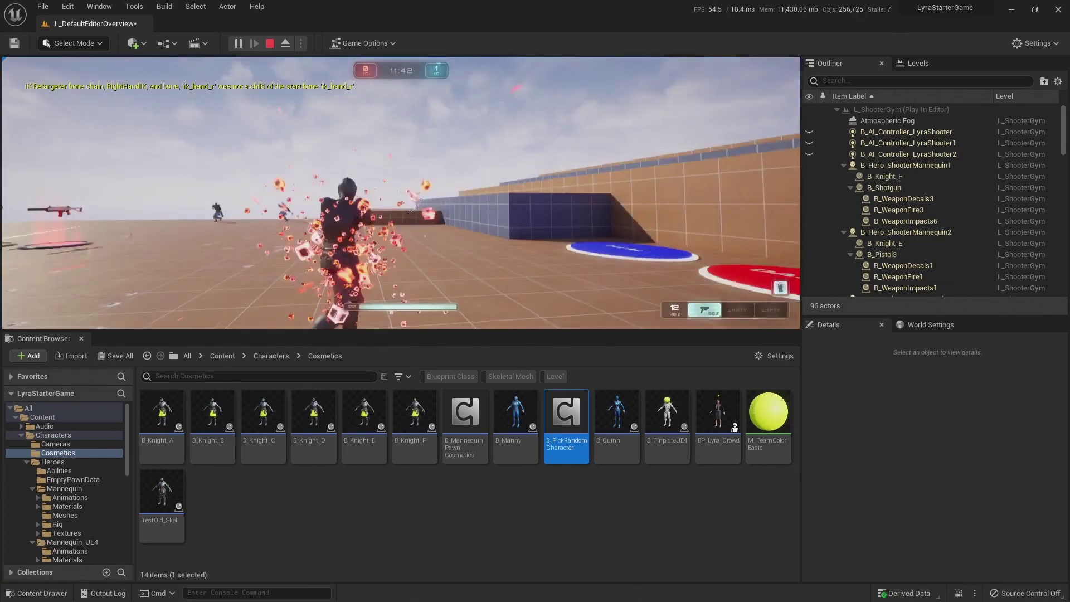
{"action": "left_click", "coordinate": [400, 193]}
{"action": "left_click", "coordinate": [400, 192]}
{"action": "left_click", "coordinate": [401, 192]}
{"action": "left_click", "coordinate": [400, 193]}
{"action": "left_click", "coordinate": [400, 192]}
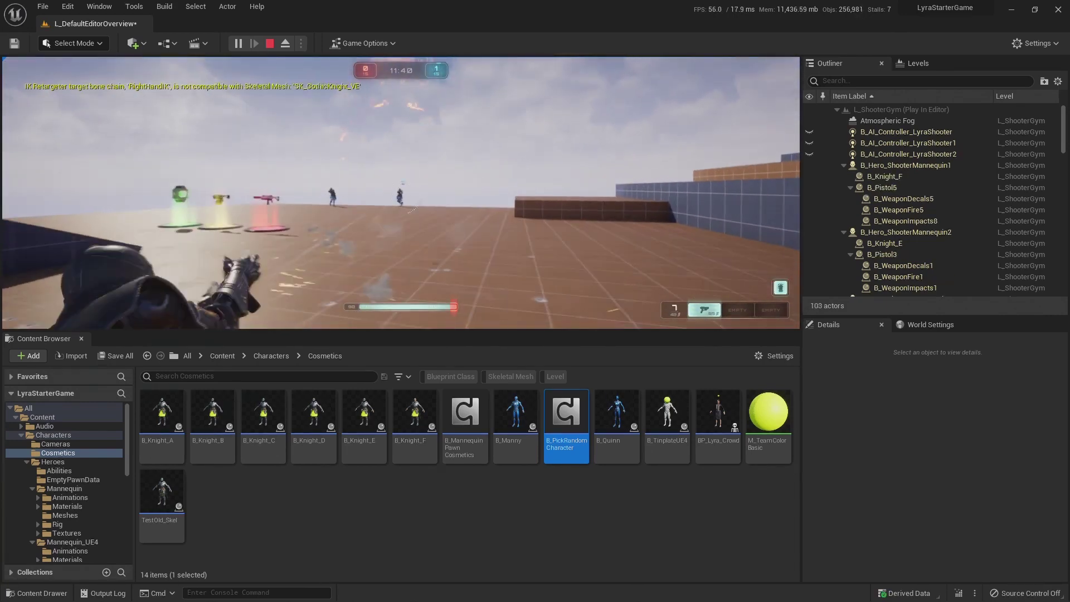
{"action": "left_click", "coordinate": [401, 193]}
{"action": "left_click", "coordinate": [400, 193]}
{"action": "left_click", "coordinate": [401, 192]}
{"action": "left_click", "coordinate": [401, 193]}
{"action": "left_click", "coordinate": [400, 193]}
{"action": "left_click", "coordinate": [400, 193]}
{"action": "left_click", "coordinate": [401, 193]}
{"action": "key", "text": "space"}
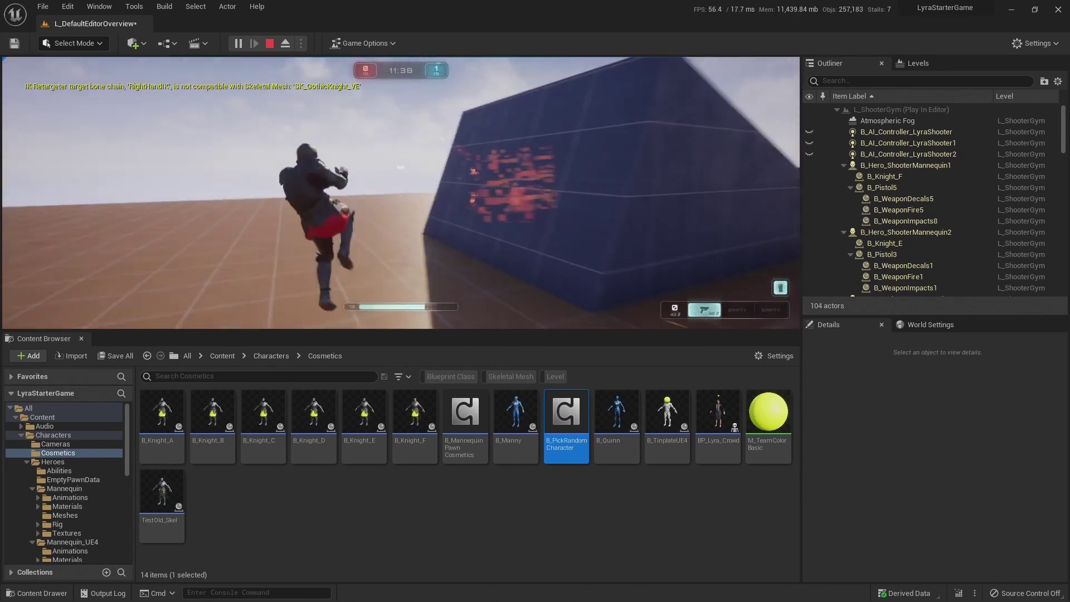
{"action": "key", "text": "s"}
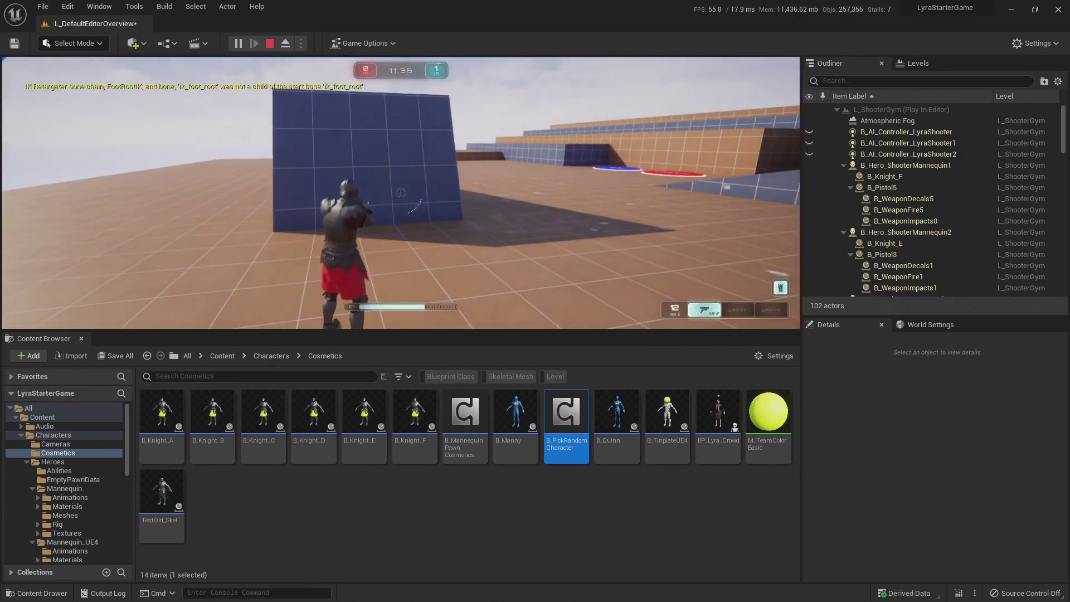
{"action": "key", "text": "Escape"}
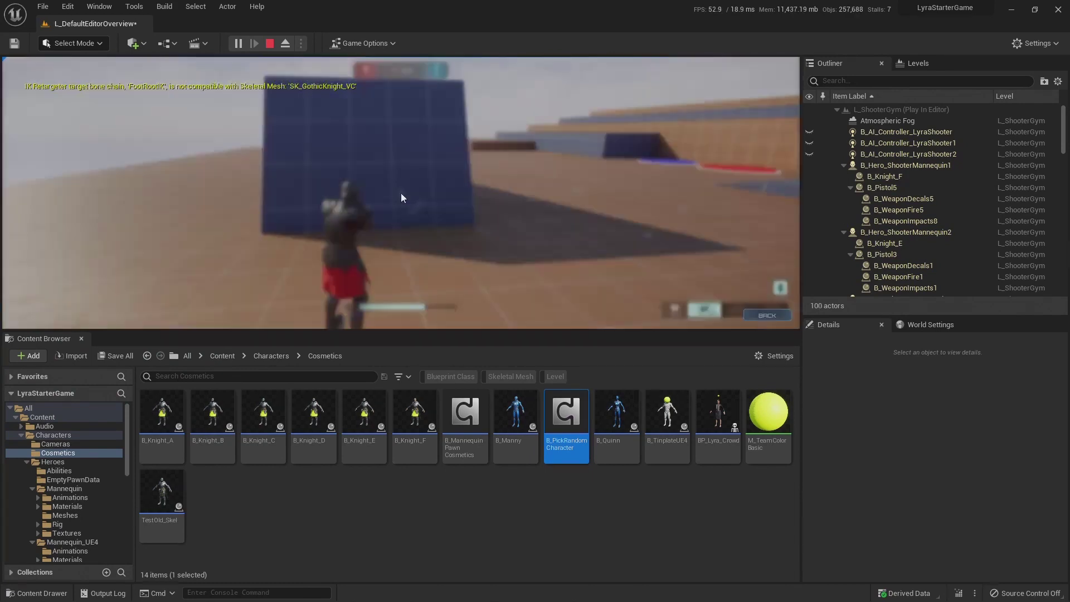
{"action": "left_click", "coordinate": [424, 214]}
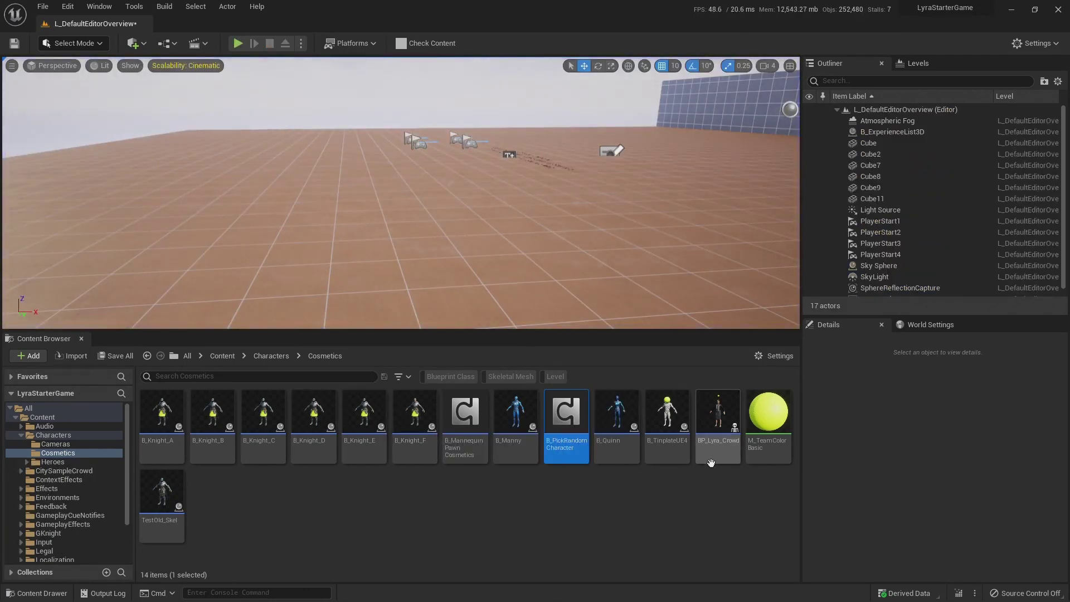
Step: Browse from BP_Lyra_Crowd in Cosmetics to the CitySampleCrowd content and open BP_CrowdCharacter from its Blueprints folder
{"action": "left_click", "coordinate": [729, 430]}
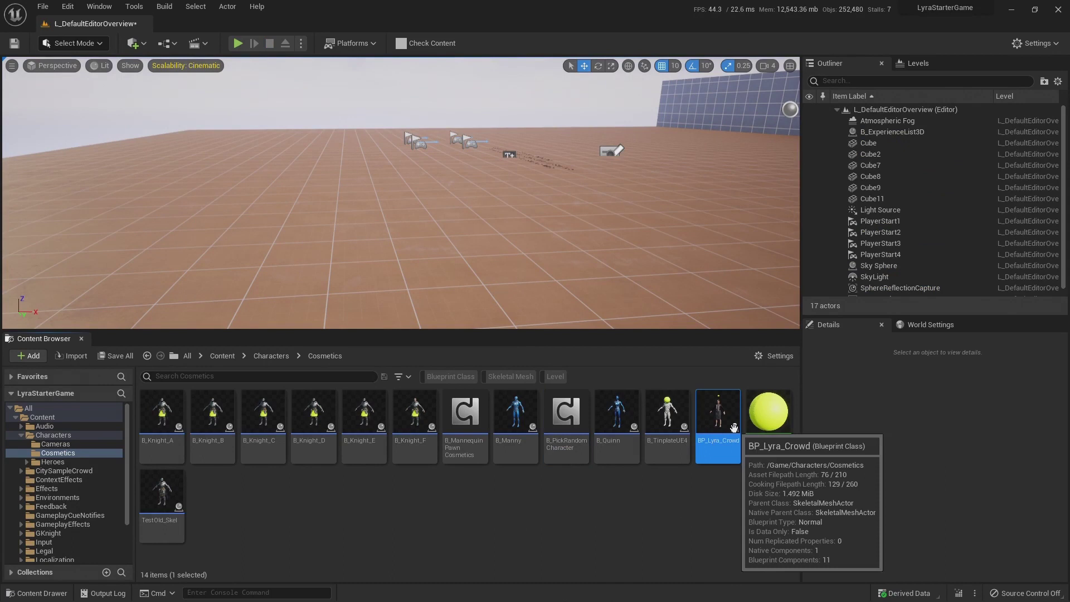
{"action": "left_click", "coordinate": [270, 357]}
{"action": "left_click", "coordinate": [225, 354]}
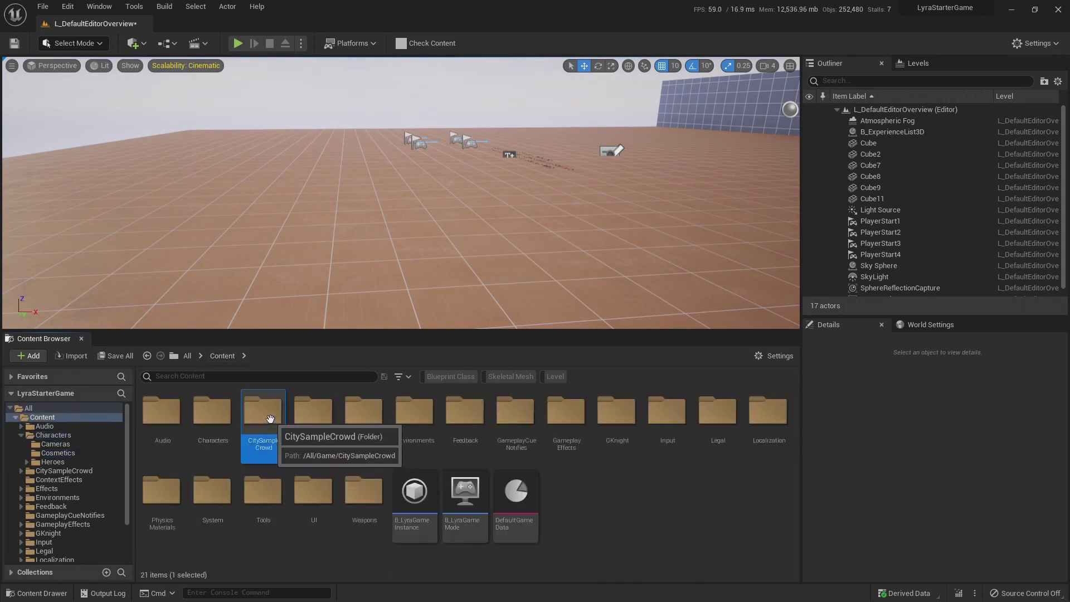
{"action": "double_click", "coordinate": [265, 449]}
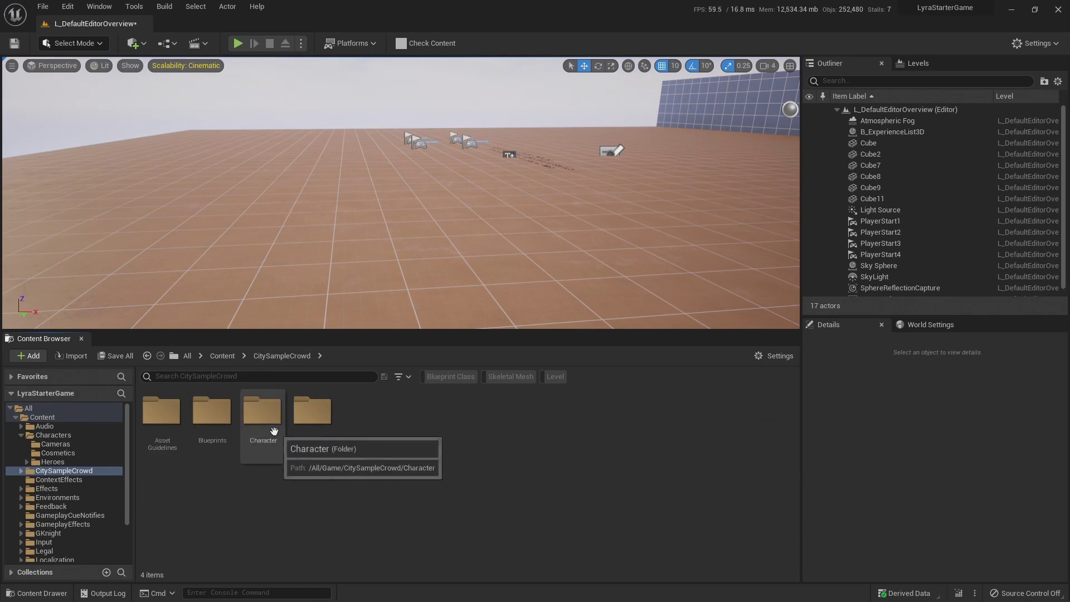
{"action": "double_click", "coordinate": [263, 429]}
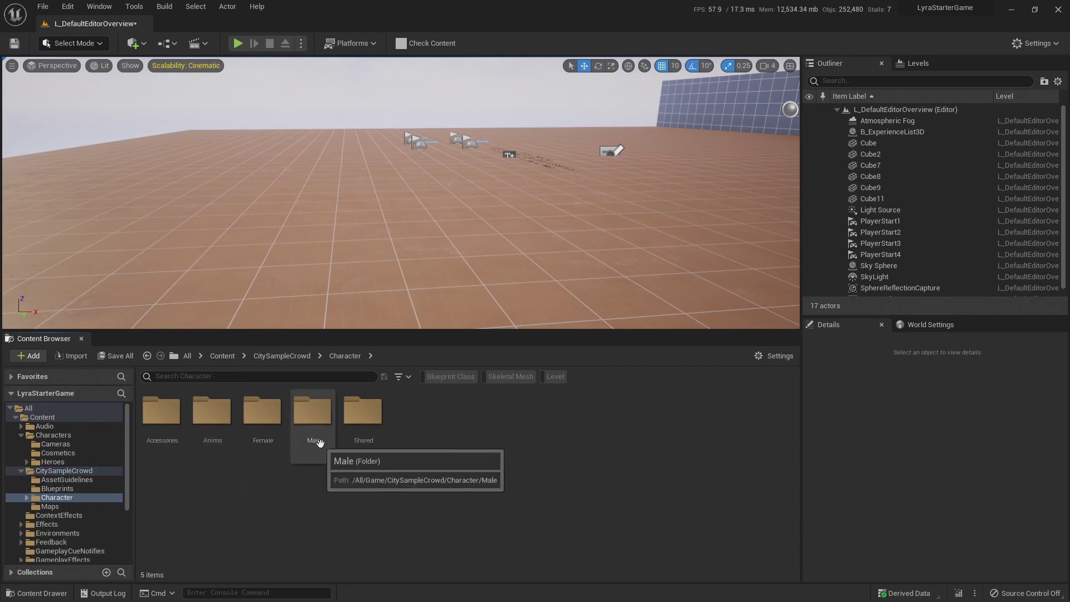
{"action": "left_click", "coordinate": [295, 354]}
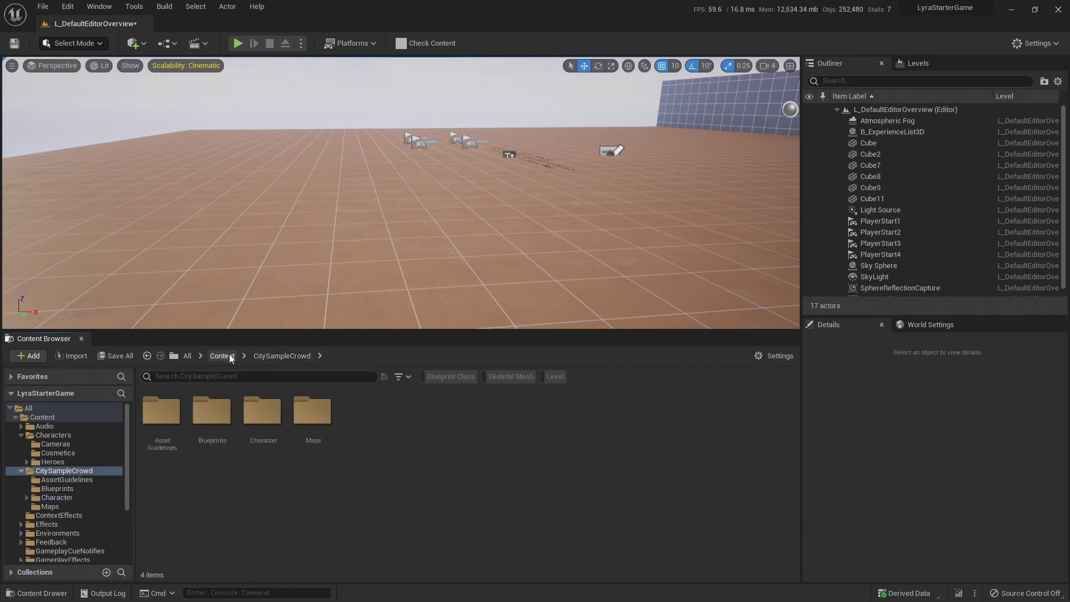
{"action": "double_click", "coordinate": [212, 412]}
{"action": "left_click", "coordinate": [167, 424]}
{"action": "double_click", "coordinate": [146, 405]}
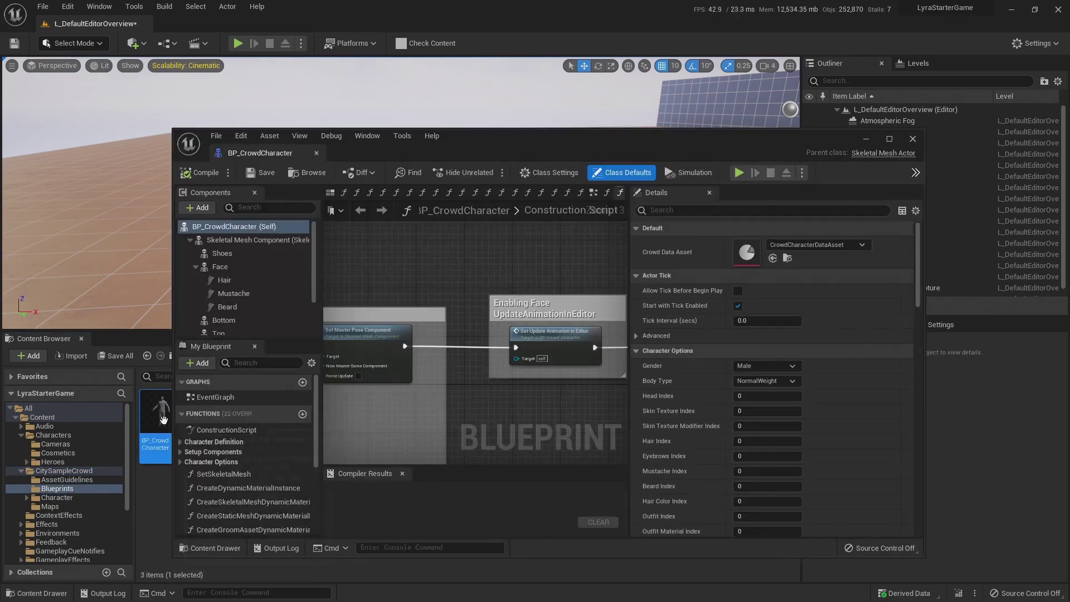
Step: Inspect BP_CrowdCharacter's Skeletal Mesh Component, opening its m_tal_nrw_base mesh and that mesh's skeleton, SK_Base
{"action": "left_click", "coordinate": [226, 243]}
{"action": "scroll", "coordinate": [681, 443], "scroll_direction": "down", "scroll_amount": 3}
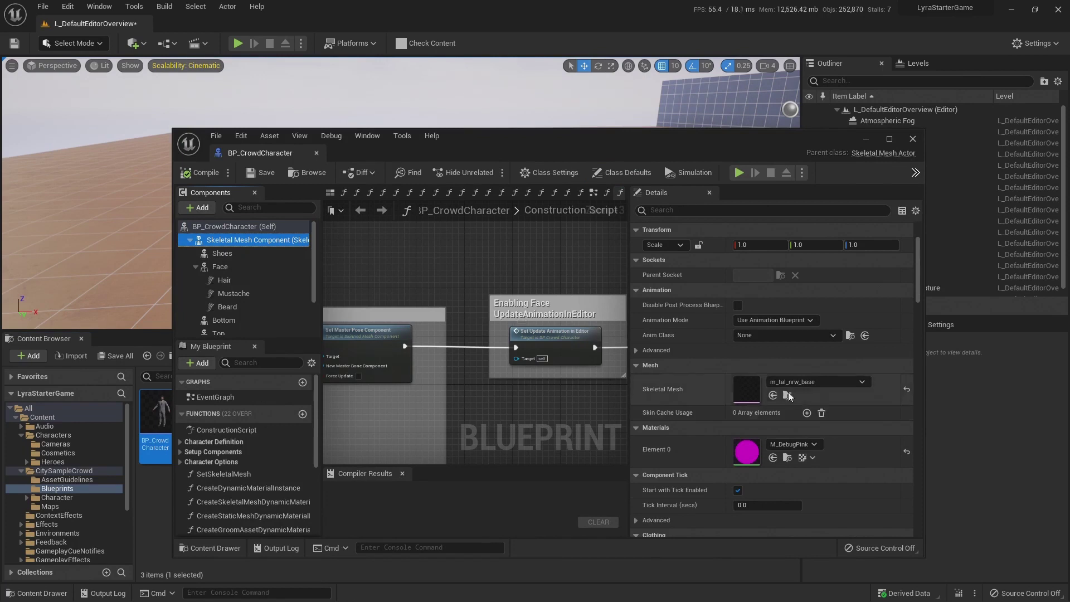
{"action": "double_click", "coordinate": [741, 390]}
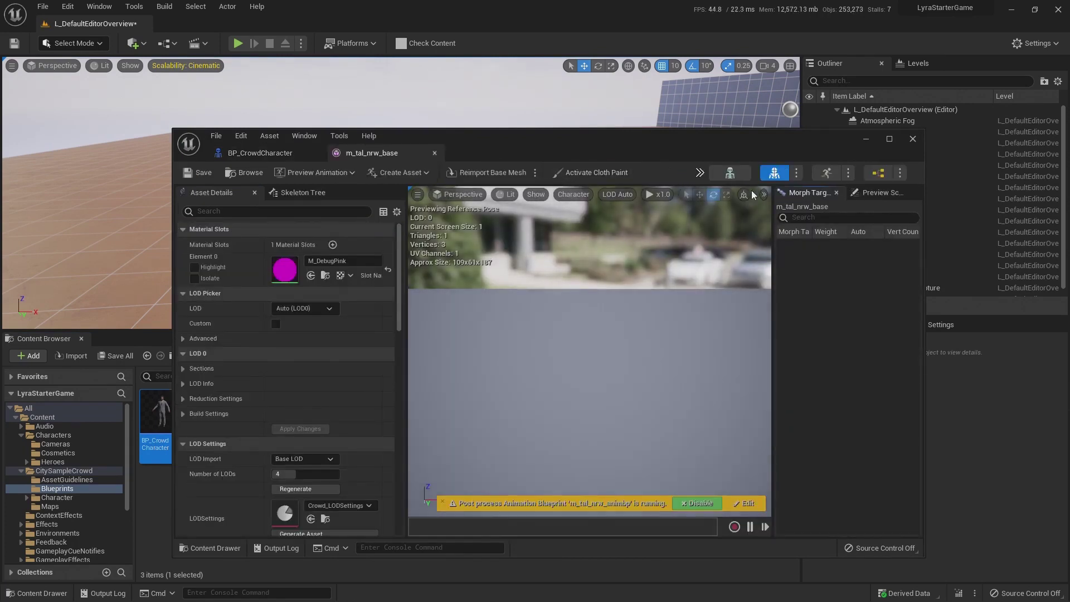
{"action": "left_click", "coordinate": [741, 178]}
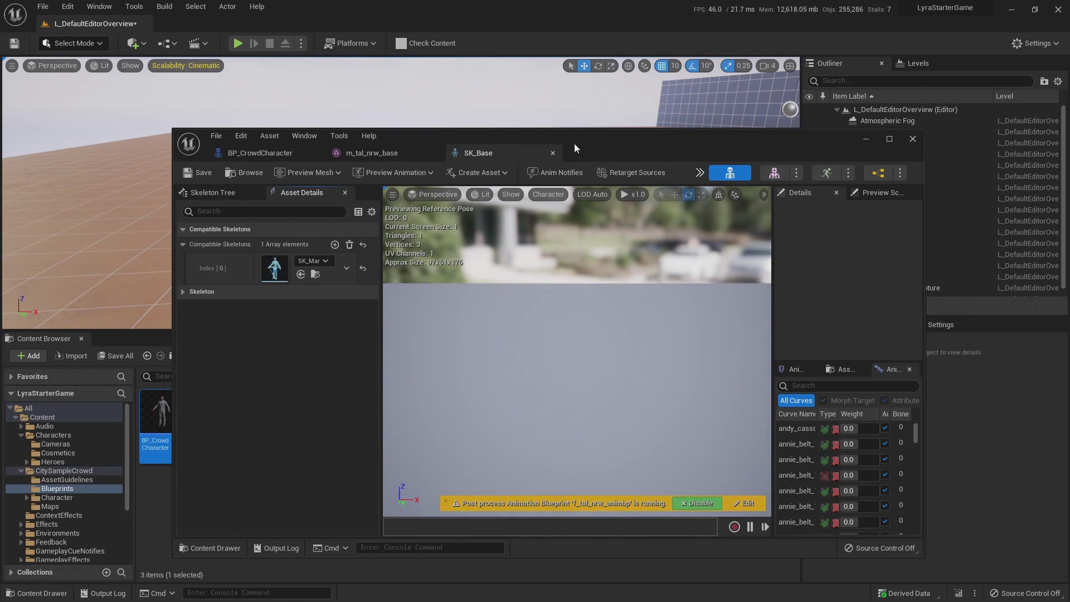
Step: Locate the compatible skeleton assigned to SK_Base in the Content Browser, and close the asset editor window
{"action": "left_click_drag", "start_coordinate": [575, 144], "coordinate": [790, 166]}
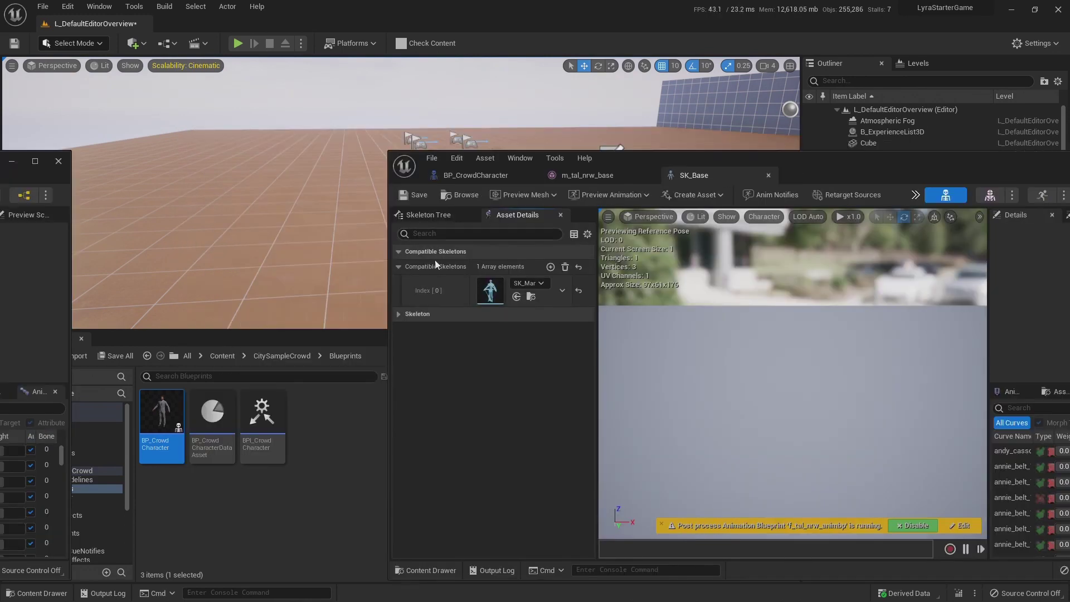
{"action": "left_click", "coordinate": [531, 296]}
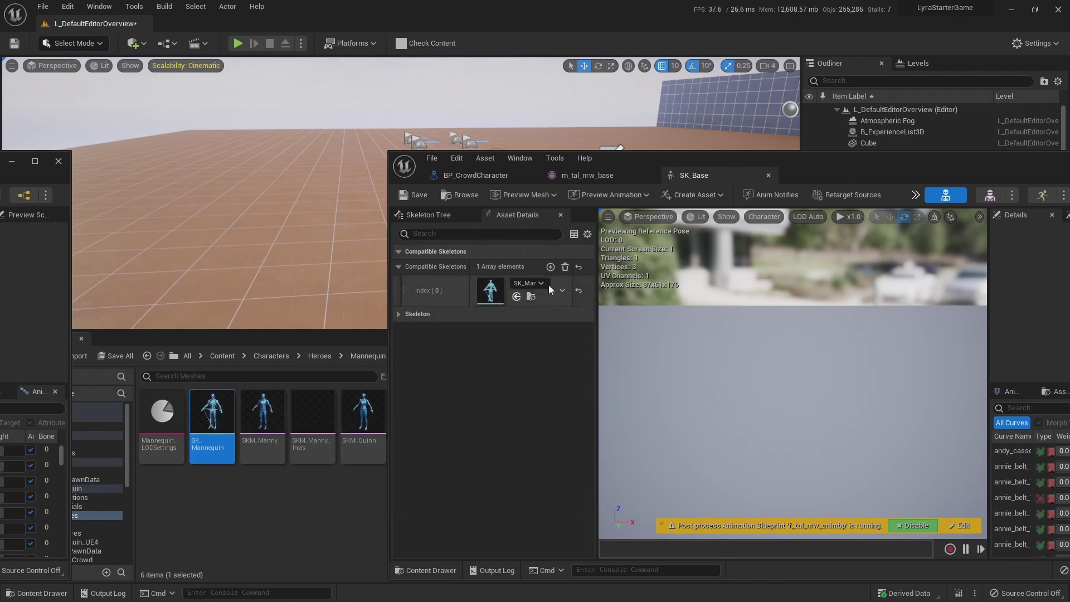
{"action": "left_click", "coordinate": [562, 215]}
{"action": "left_click", "coordinate": [471, 216]}
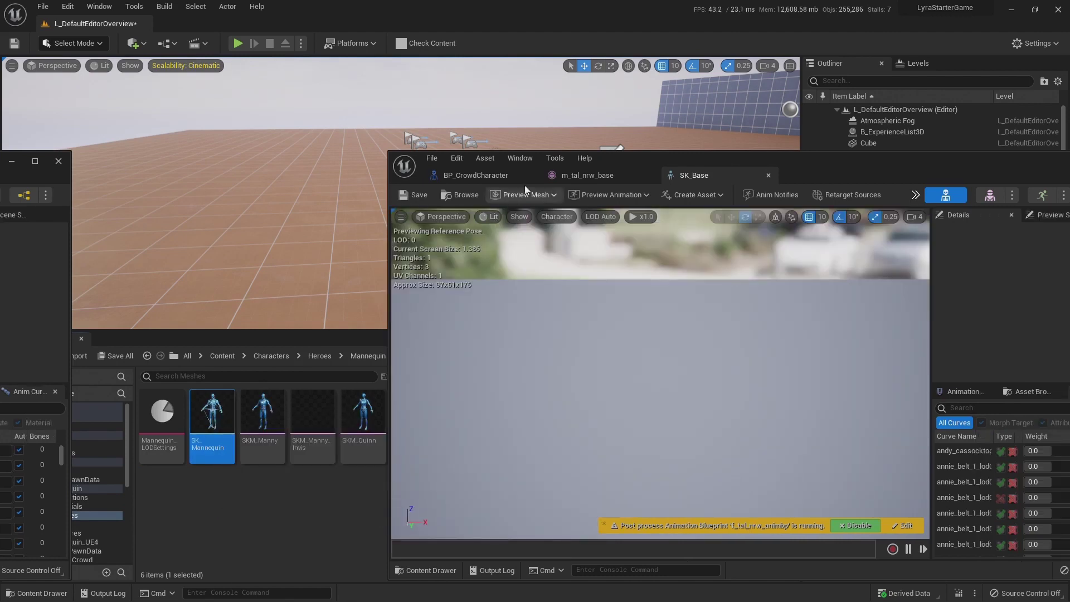
{"action": "left_click_drag", "start_coordinate": [885, 158], "coordinate": [711, 181]}
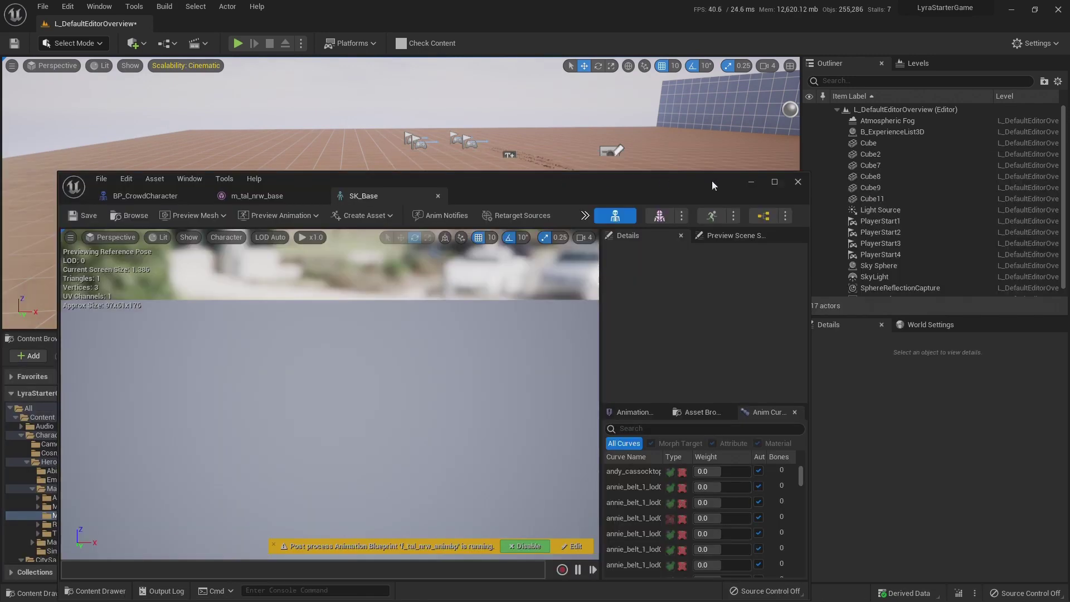
{"action": "left_click", "coordinate": [798, 183]}
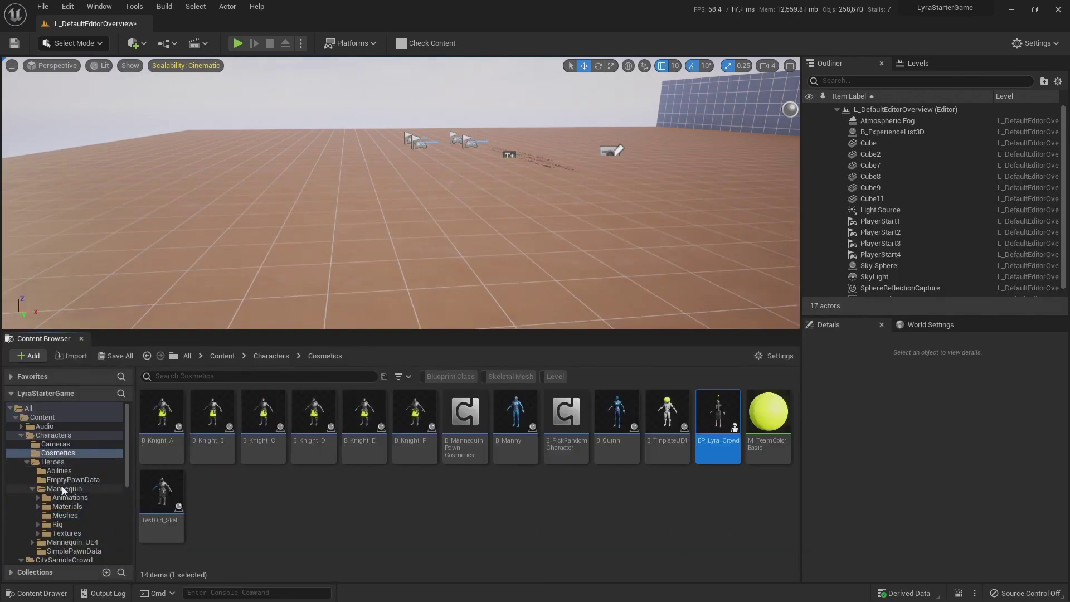
Step: Find and select the original BP_CrowdCharacter in CitySampleCrowd's Blueprints folder
{"action": "scroll", "coordinate": [74, 496], "scroll_direction": "down", "scroll_amount": 2}
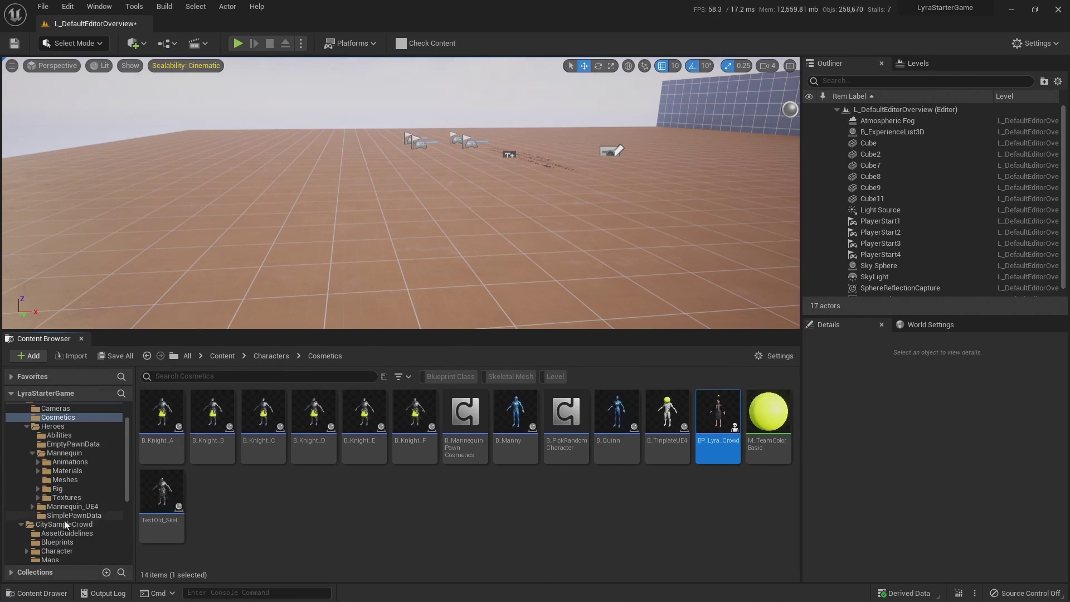
{"action": "left_click", "coordinate": [64, 526]}
{"action": "double_click", "coordinate": [226, 431]}
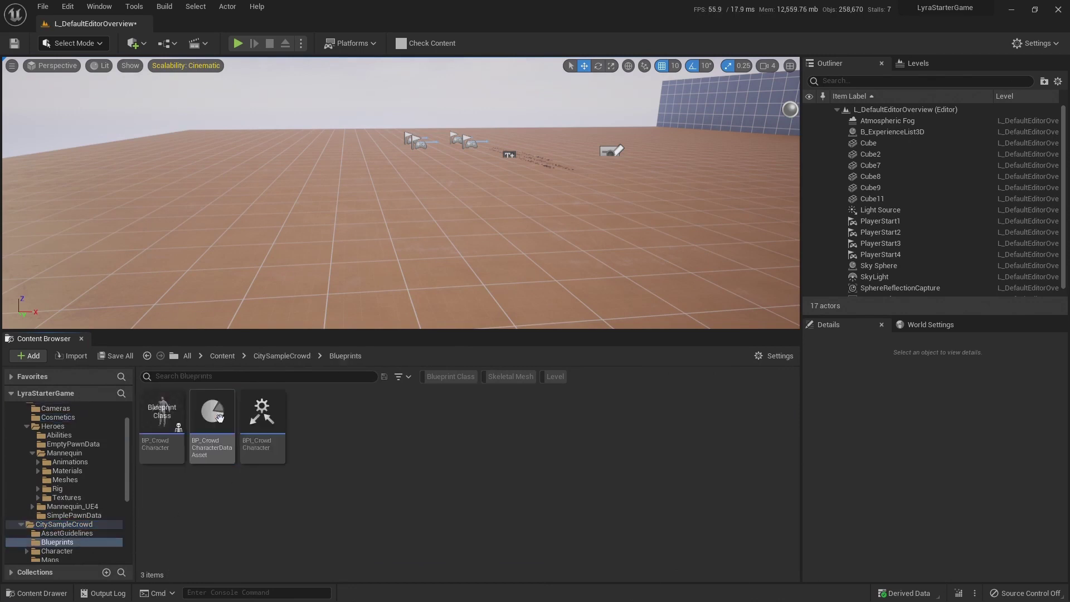
{"action": "left_click", "coordinate": [174, 426]}
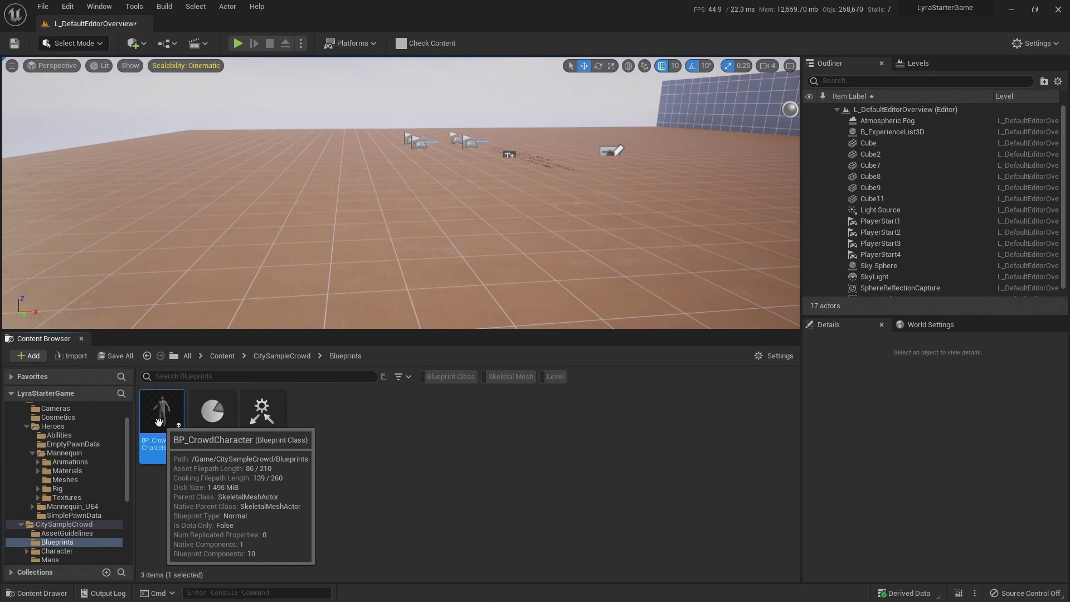
Step: Open BP_Lyra_Crowd from the Cosmetics folder and show the settings of its Skeletal Mesh Component
{"action": "left_click", "coordinate": [70, 418]}
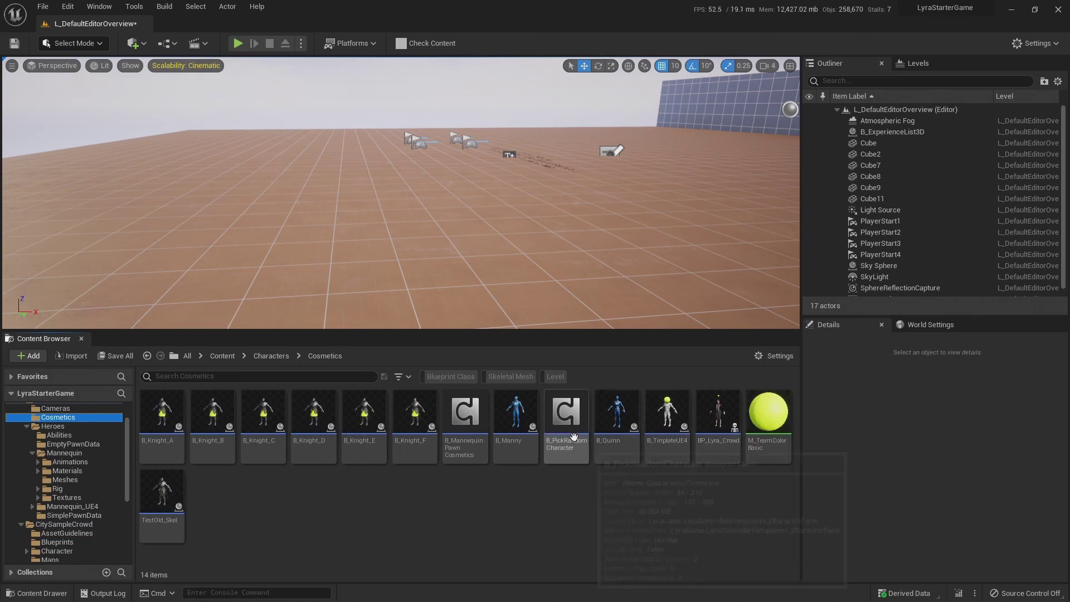
{"action": "mouse_move", "coordinate": [625, 433]}
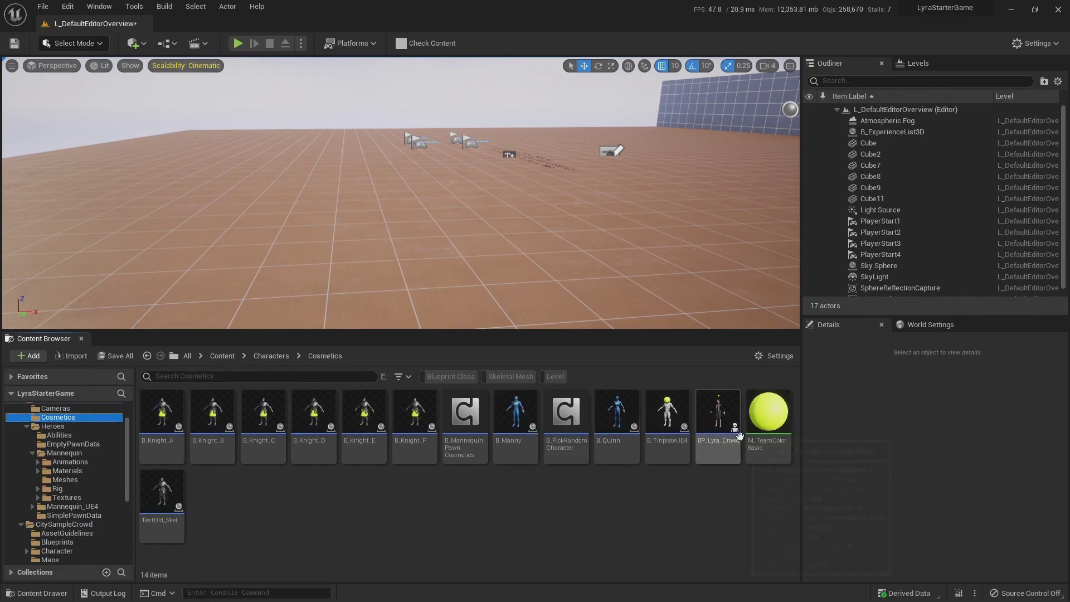
{"action": "mouse_move", "coordinate": [721, 416]}
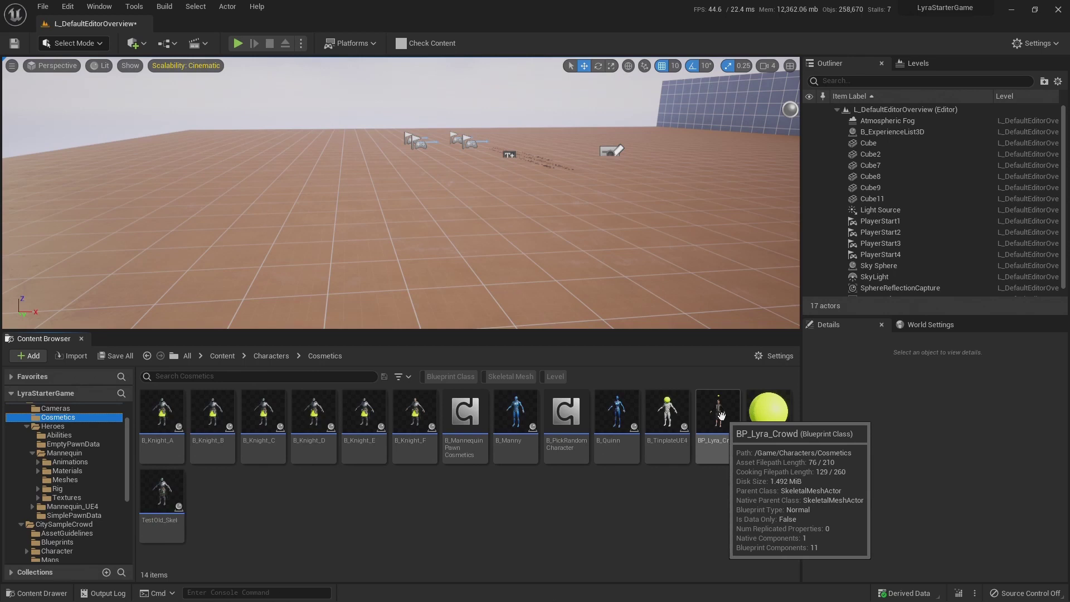
{"action": "left_click", "coordinate": [720, 415]}
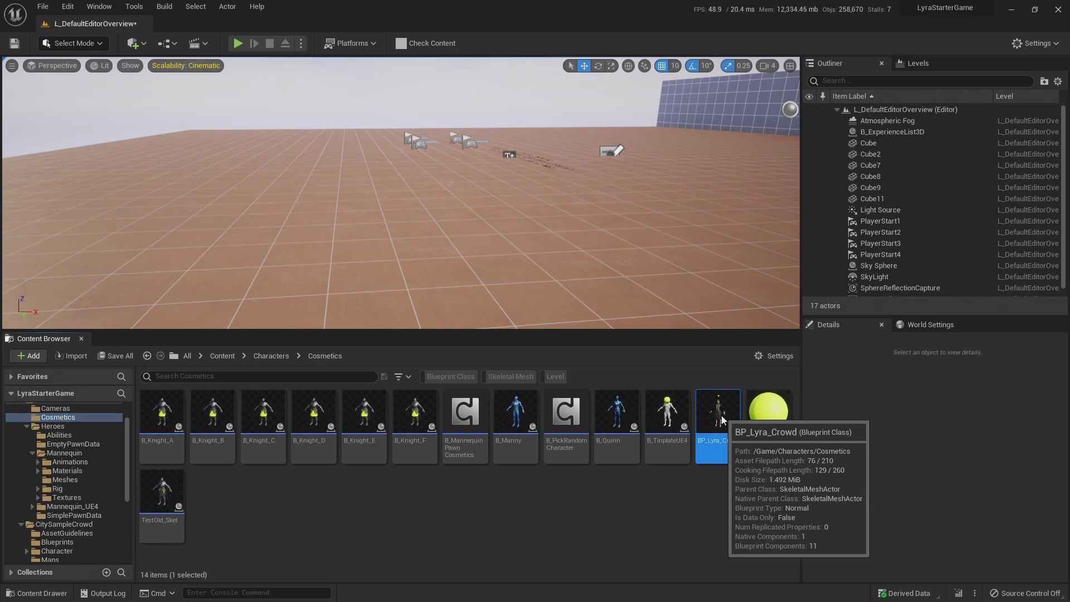
{"action": "double_click", "coordinate": [720, 416]}
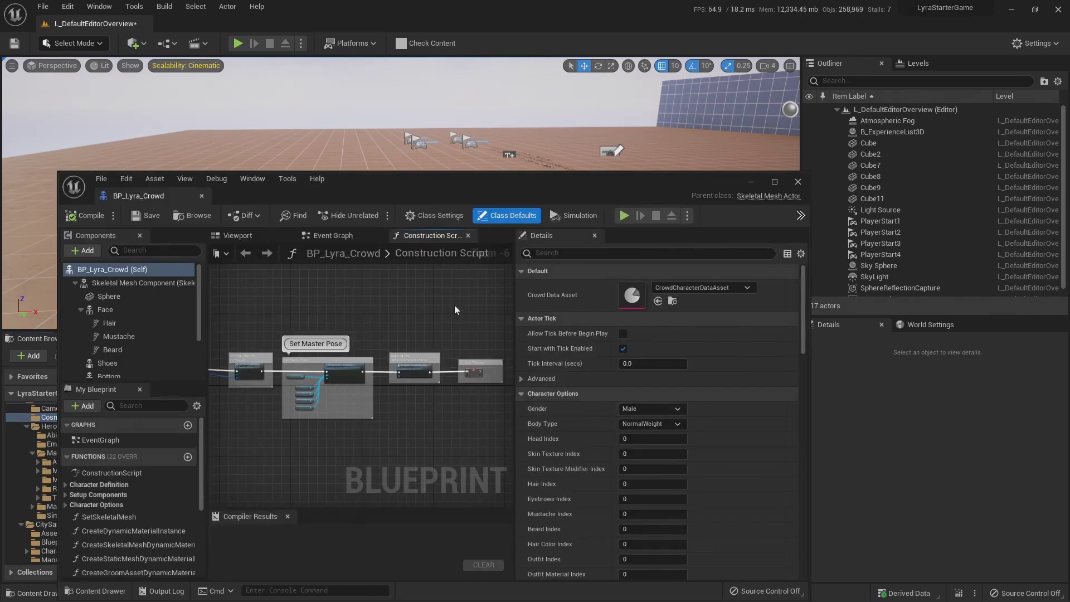
{"action": "left_click", "coordinate": [112, 281]}
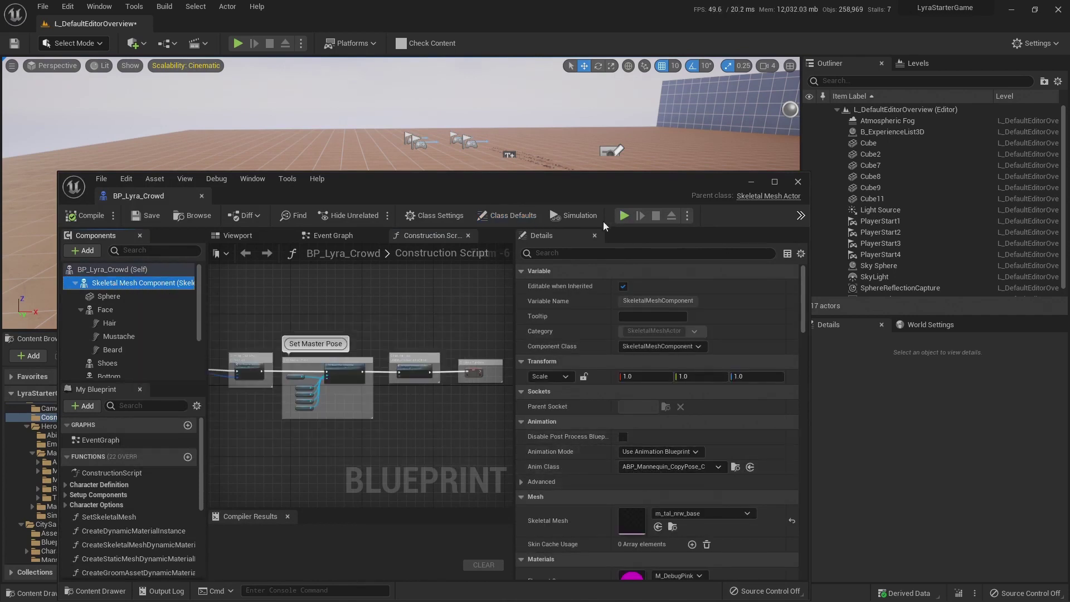
Step: Compare the animation settings of B_Manny's MeshComponent with those of BP_Lyra_Crowd's Skeletal Mesh Component, and close the editor window
{"action": "left_click_drag", "start_coordinate": [604, 185], "coordinate": [926, 263]}
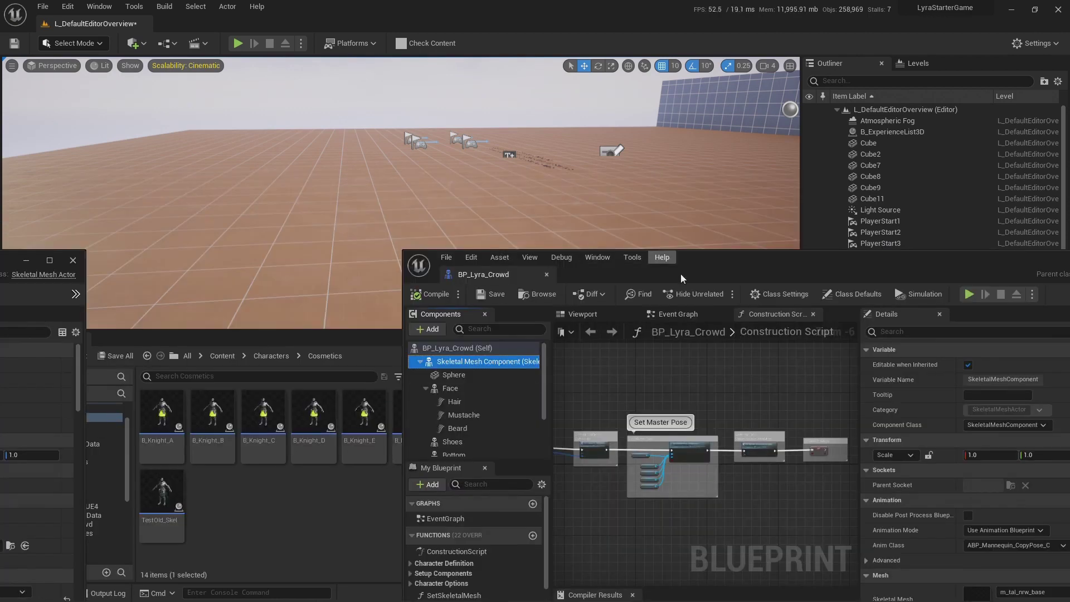
{"action": "left_click_drag", "start_coordinate": [680, 273], "coordinate": [501, 461]}
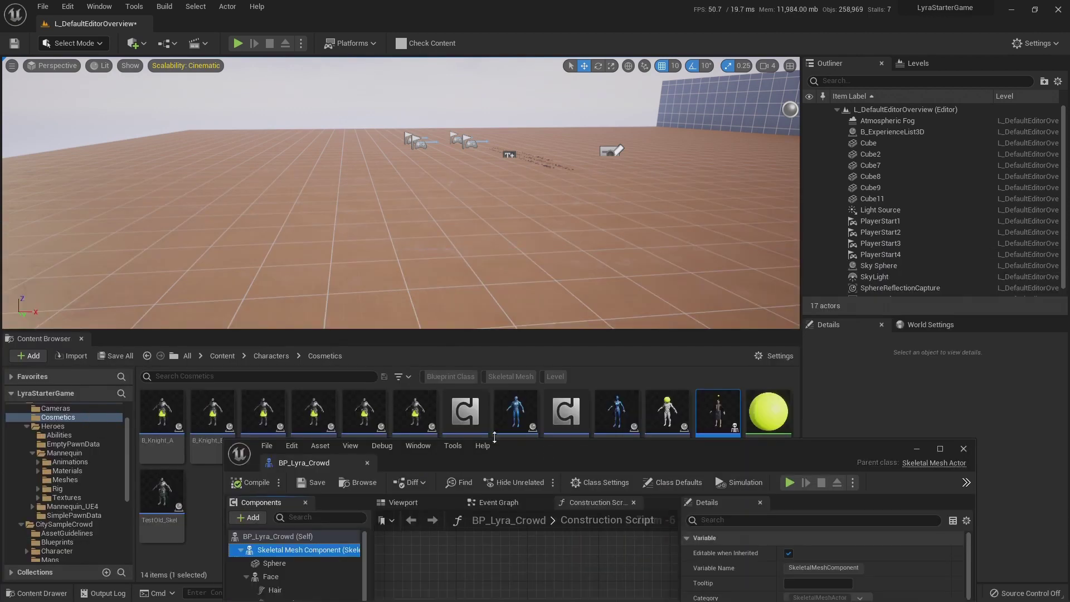
{"action": "double_click", "coordinate": [517, 412]}
{"action": "left_click_drag", "start_coordinate": [569, 463], "coordinate": [568, 207]}
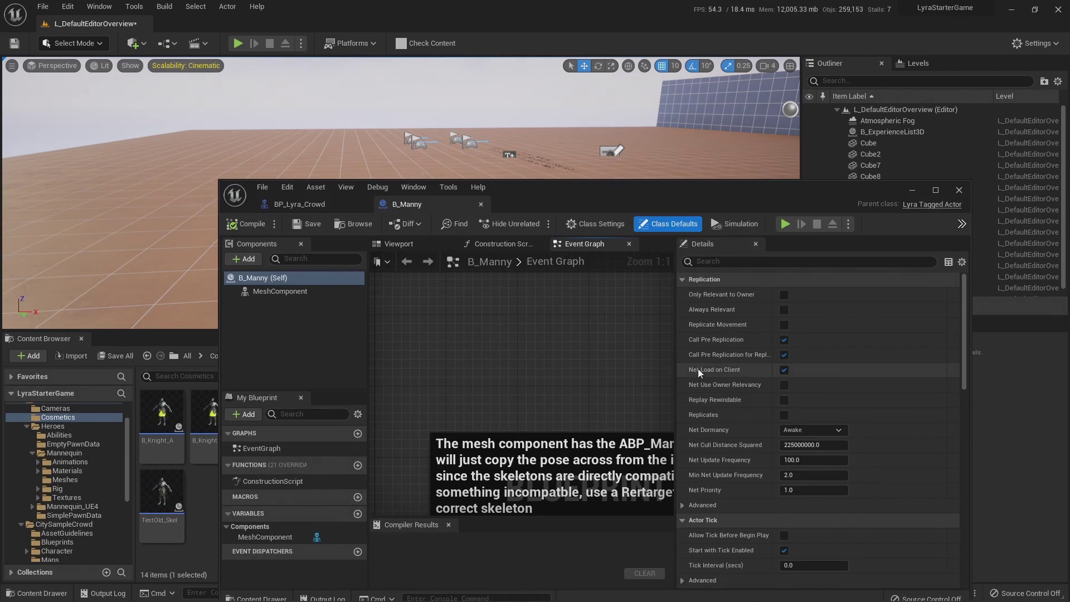
{"action": "left_click", "coordinate": [282, 293]}
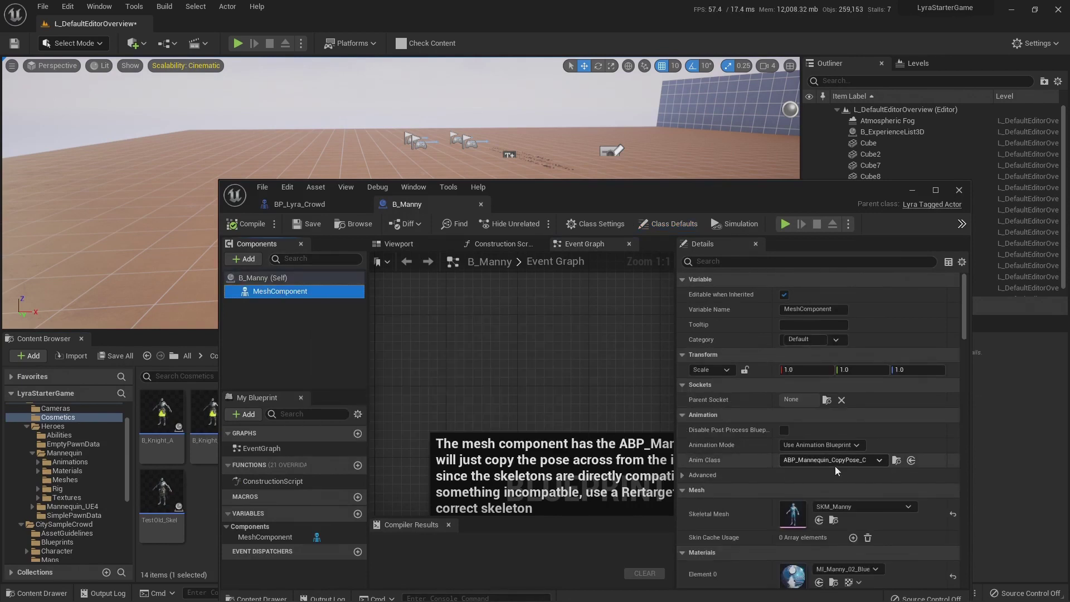
{"action": "left_click", "coordinate": [298, 204]}
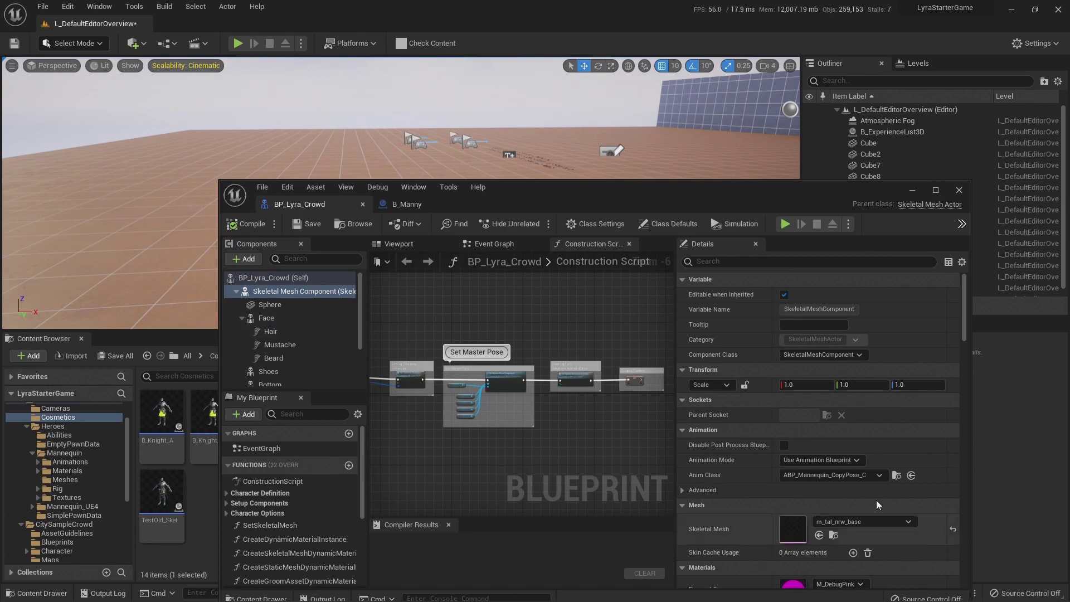
{"action": "left_click", "coordinate": [957, 191]}
Step: Locate the original BP_CrowdCharacter in CitySampleCrowd's Blueprints folder, and return to BP_Lyra_Crowd in the Cosmetics folder
{"action": "left_click", "coordinate": [522, 413]}
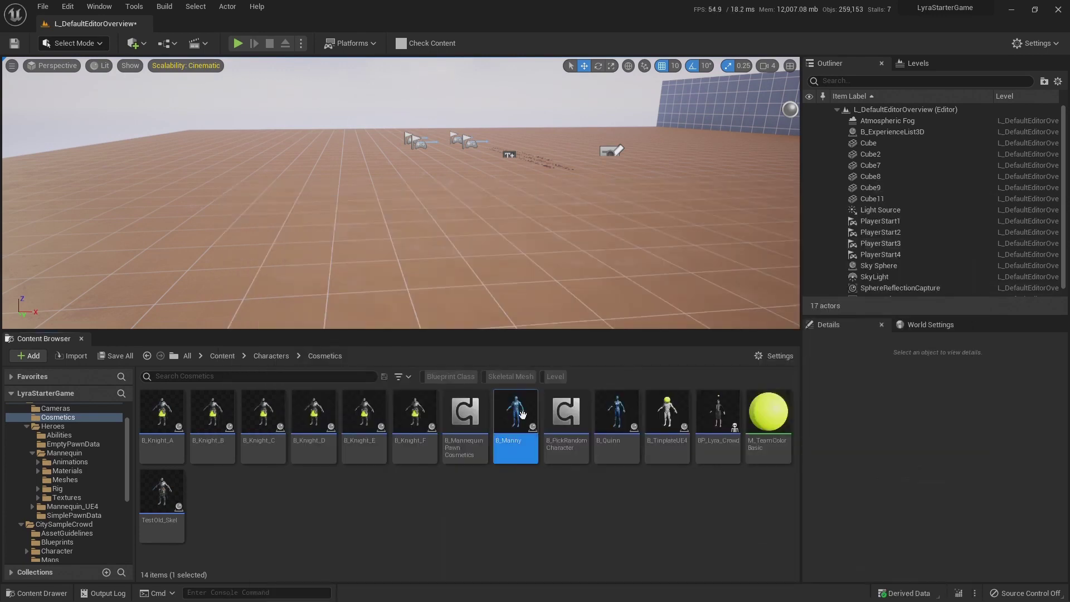
{"action": "left_click", "coordinate": [721, 421]}
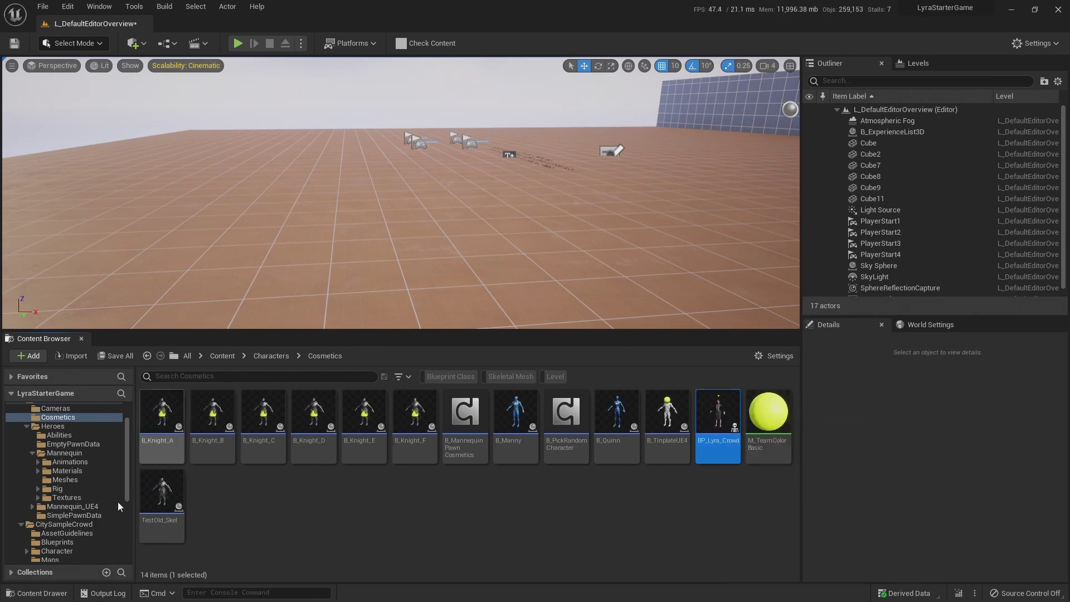
{"action": "left_click", "coordinate": [57, 543]}
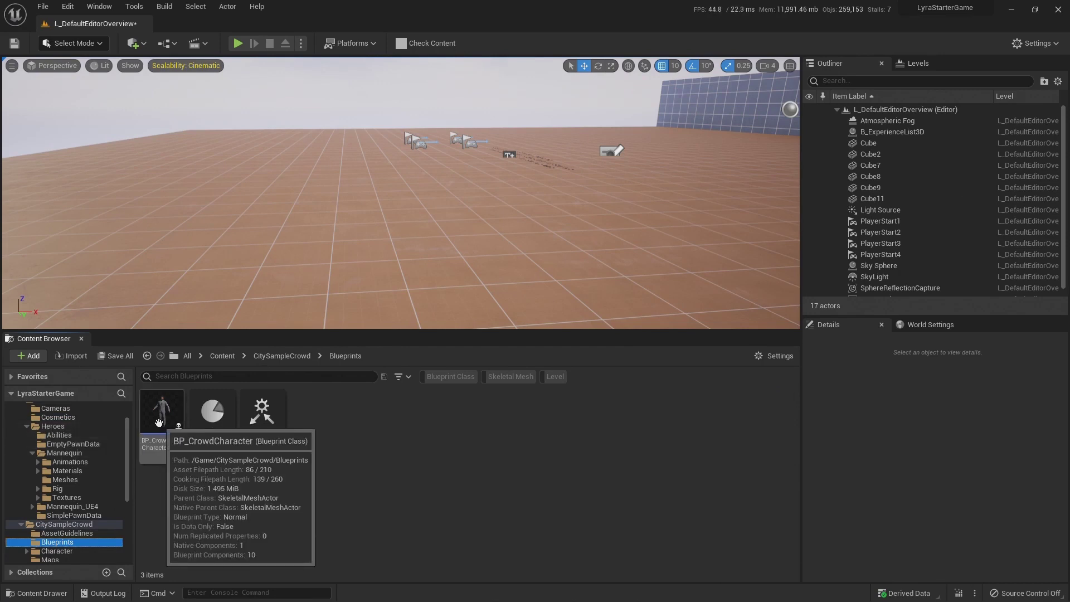
{"action": "left_click", "coordinate": [58, 418]}
{"action": "left_click", "coordinate": [730, 424]}
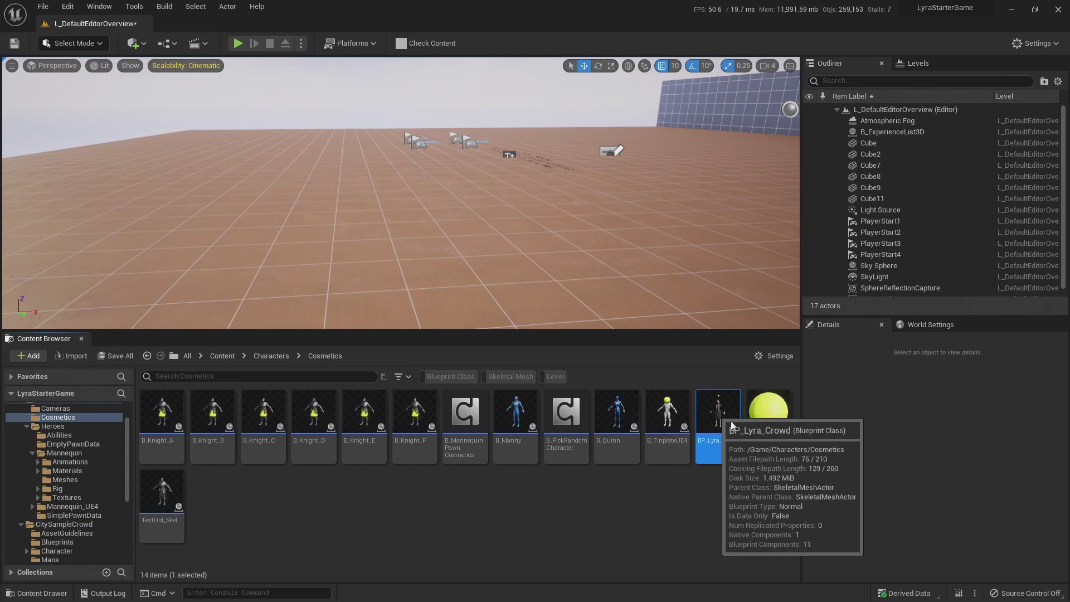
Step: Examine BP_Lyra_Crowd's character options down to Random Options in its class defaults, and close the blueprint
{"action": "double_click", "coordinate": [714, 404]}
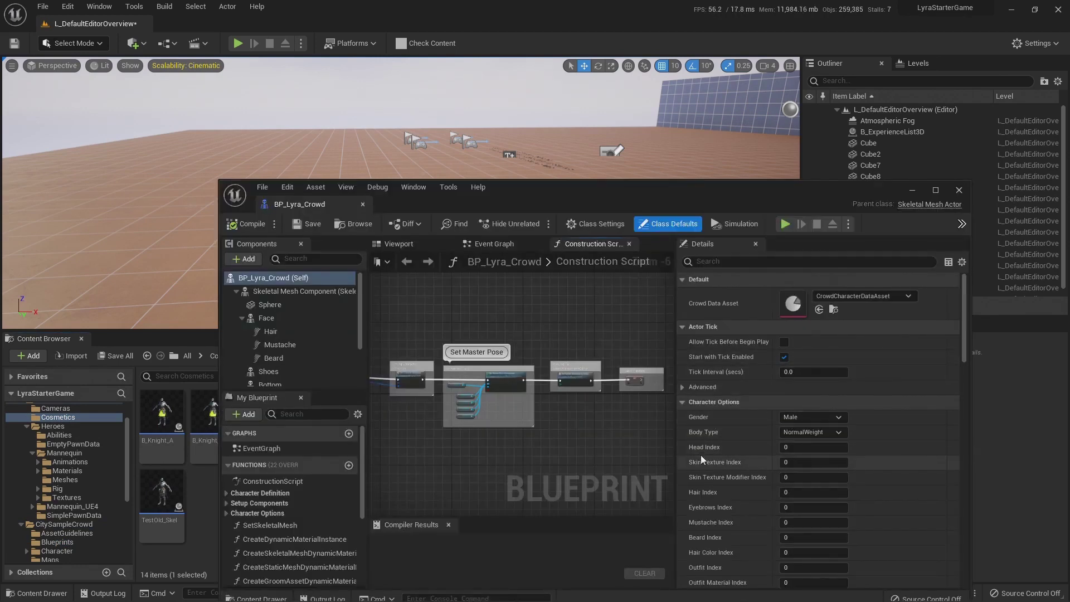
{"action": "scroll", "coordinate": [763, 485], "scroll_direction": "down", "scroll_amount": 4}
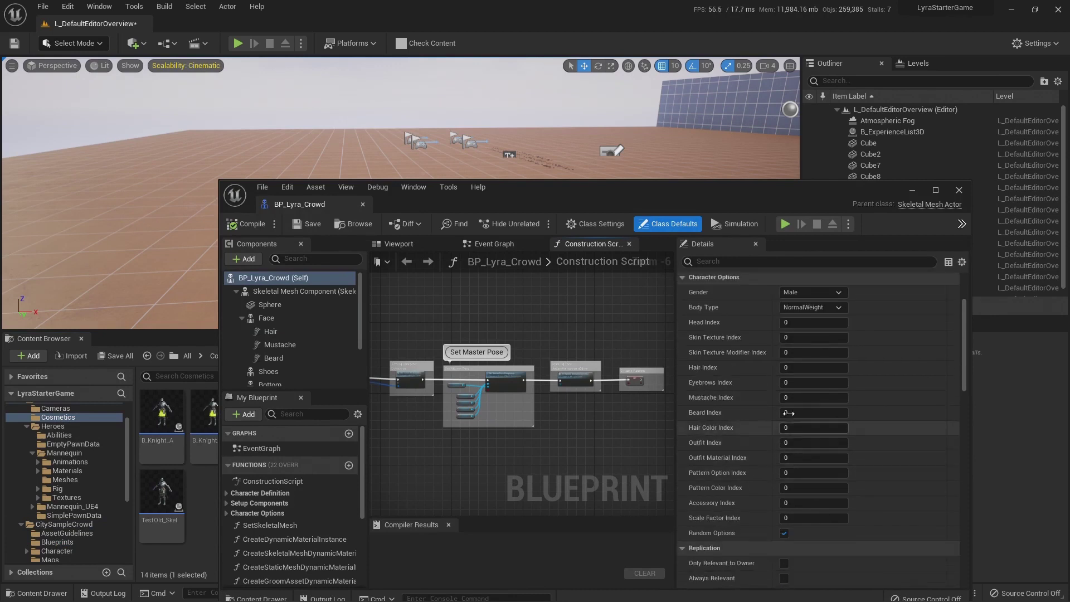
{"action": "scroll", "coordinate": [749, 423], "scroll_direction": "down", "scroll_amount": 2}
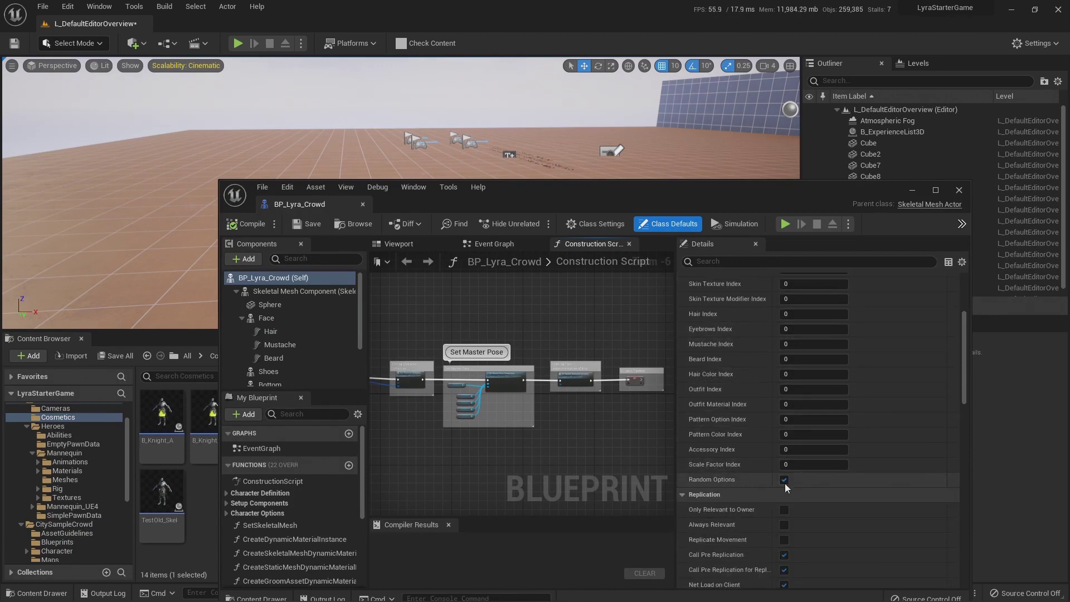
{"action": "left_click", "coordinate": [959, 190]}
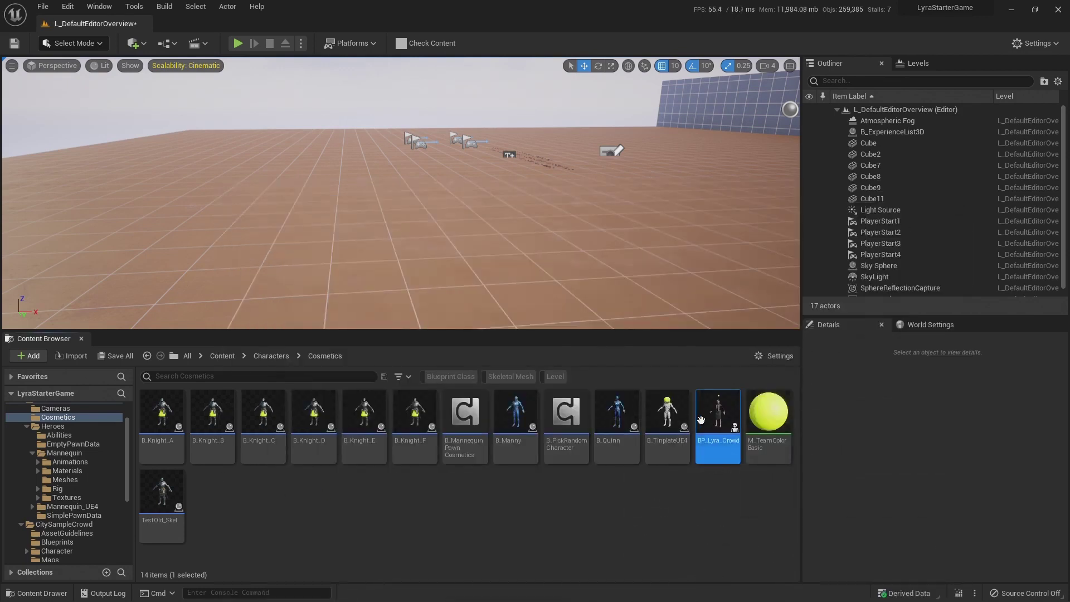
Step: Place three BP_Lyra_Crowd characters side by side in the level to compare their randomized appearances
{"action": "left_click_drag", "start_coordinate": [717, 424], "coordinate": [474, 296]}
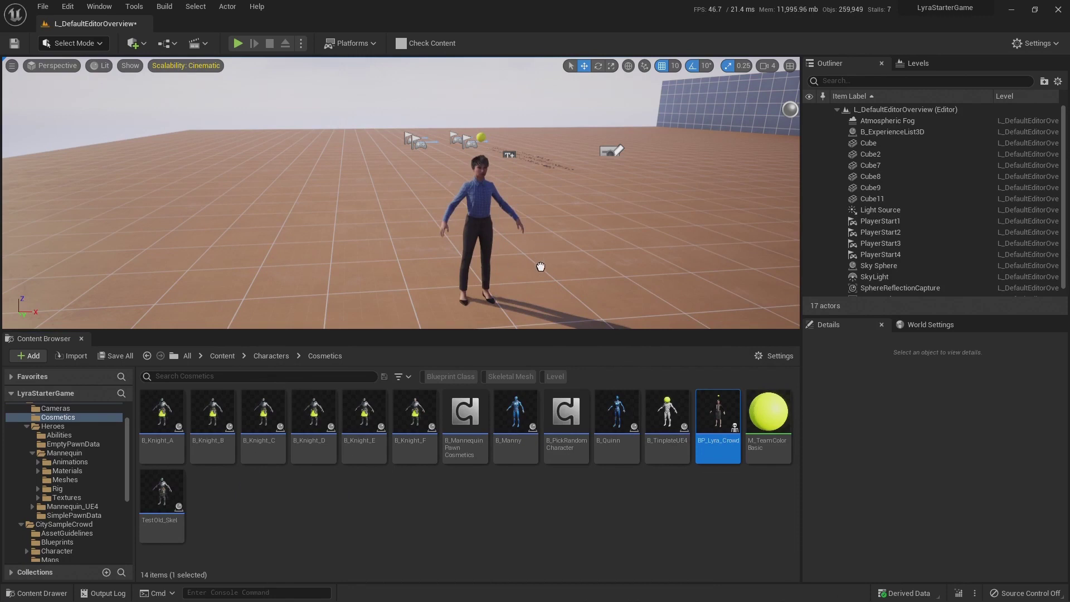
{"action": "left_click_drag", "start_coordinate": [540, 266], "coordinate": [618, 263]}
{"action": "key", "text": "Delete"}
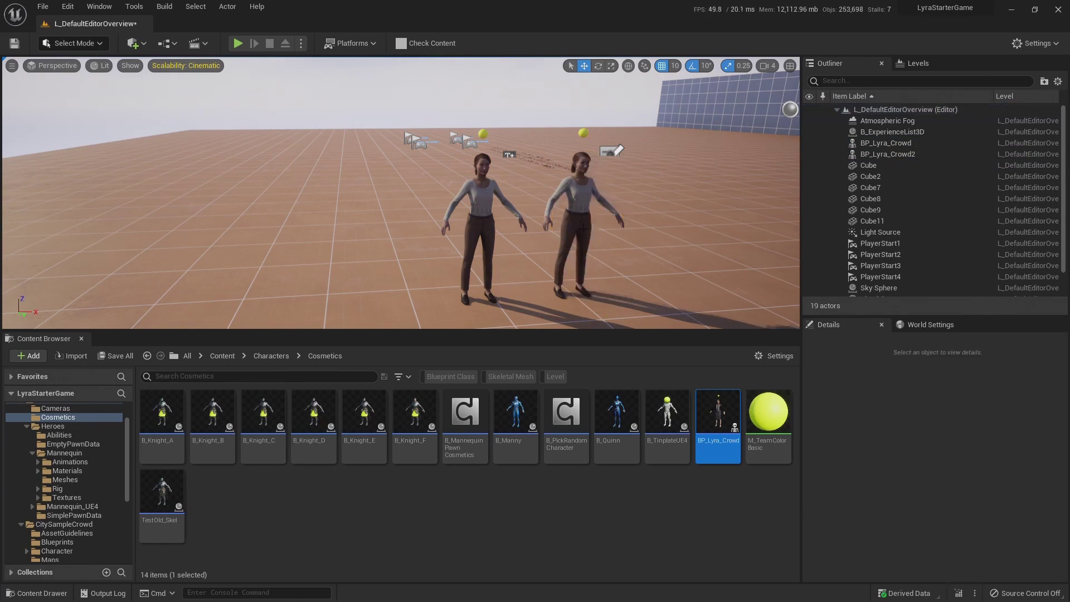
{"action": "left_click", "coordinate": [582, 234]}
{"action": "key", "text": "Delete"}
{"action": "left_click_drag", "start_coordinate": [716, 427], "coordinate": [603, 286]}
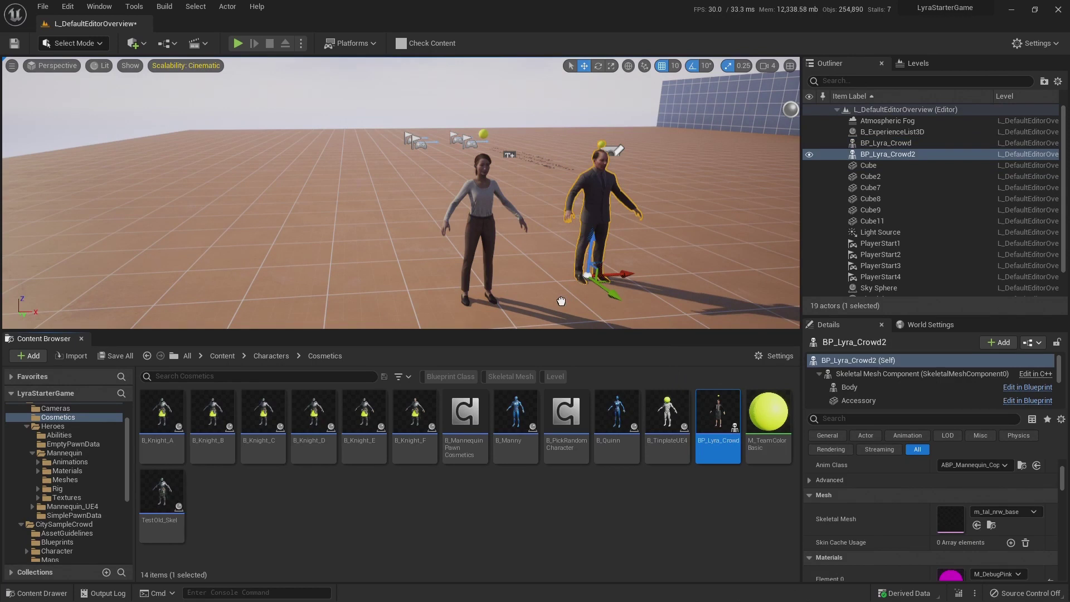
{"action": "left_click_drag", "start_coordinate": [561, 301], "coordinate": [561, 299]}
{"action": "mouse_move", "coordinate": [620, 214]}
{"action": "right_mouse_down"}
{"action": "mouse_move", "coordinate": [669, 200]}
{"action": "mouse_move", "coordinate": [636, 189]}
{"action": "mouse_move", "coordinate": [610, 223]}
{"action": "right_mouse_up"}
{"action": "key", "text": "w"}
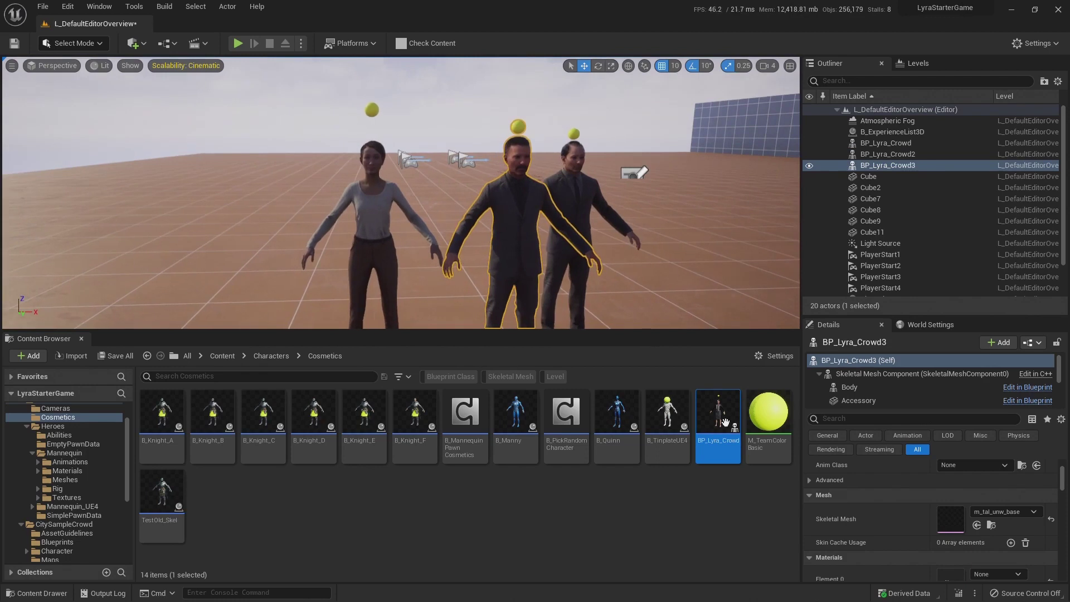
Step: Delete all the placed BP_Lyra_Crowd characters from the level
{"action": "mouse_move", "coordinate": [724, 413]}
{"action": "key", "text": "Delete"}
{"action": "left_click", "coordinate": [548, 201]}
{"action": "key", "text": "Delete"}
{"action": "left_click", "coordinate": [374, 175]}
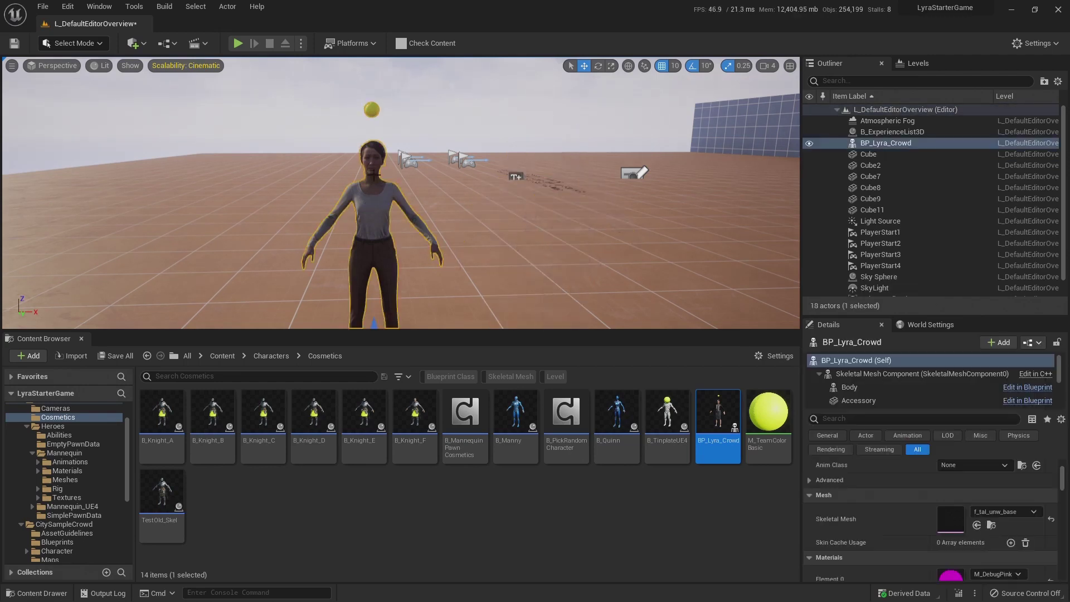
{"action": "key", "text": "Delete"}
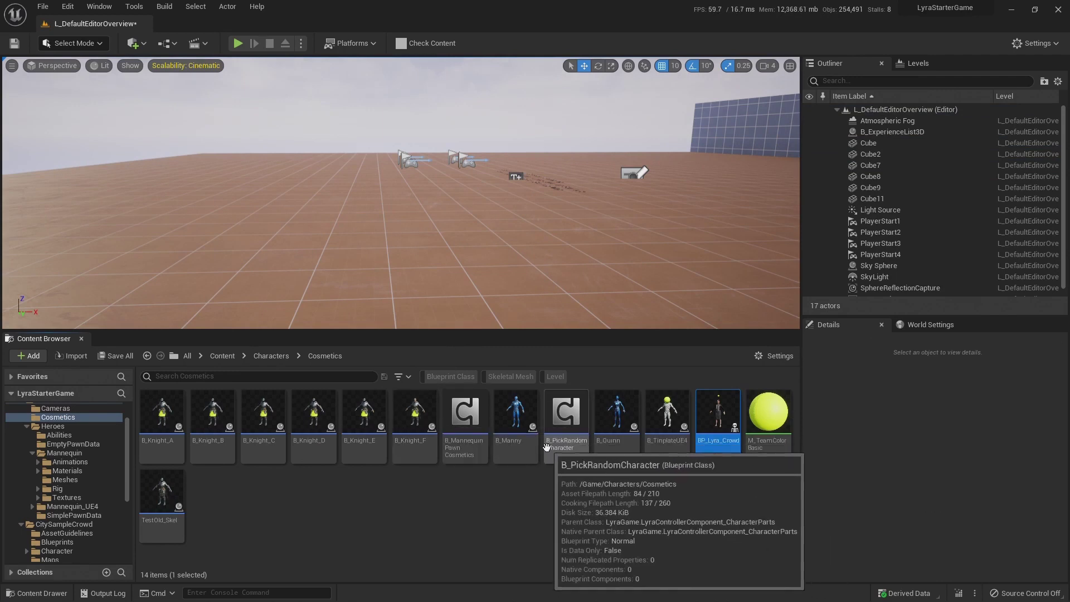
Step: In B_PickRandomCharacter's event graph, disconnect the knight Select node from Add Character Part and move the knight selection nodes aside
{"action": "left_click", "coordinate": [565, 428]}
{"action": "double_click", "coordinate": [565, 428]}
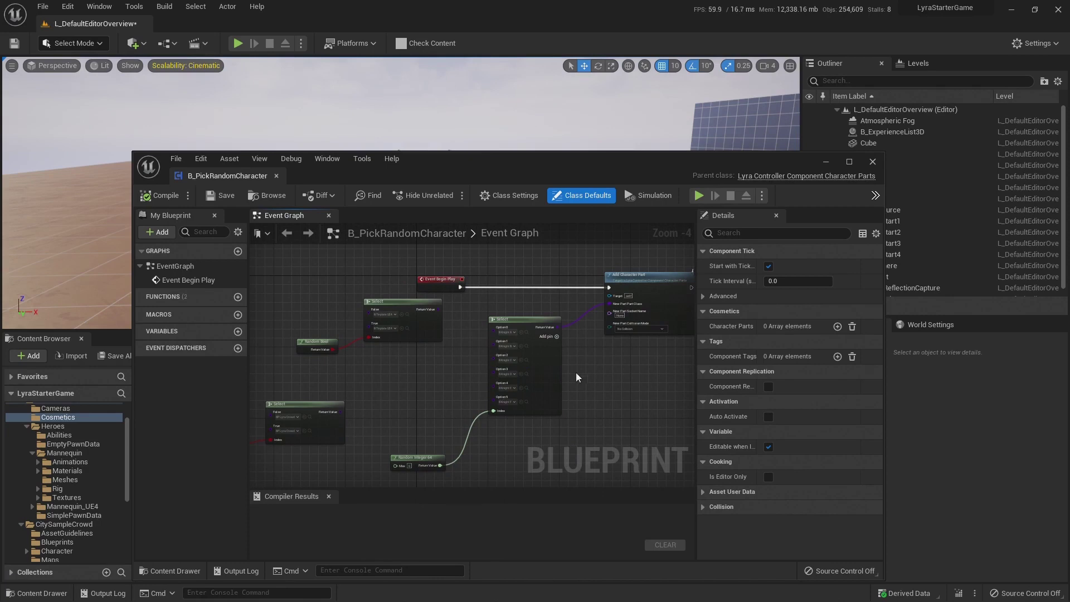
{"action": "left_click_drag", "start_coordinate": [406, 460], "coordinate": [402, 463]}
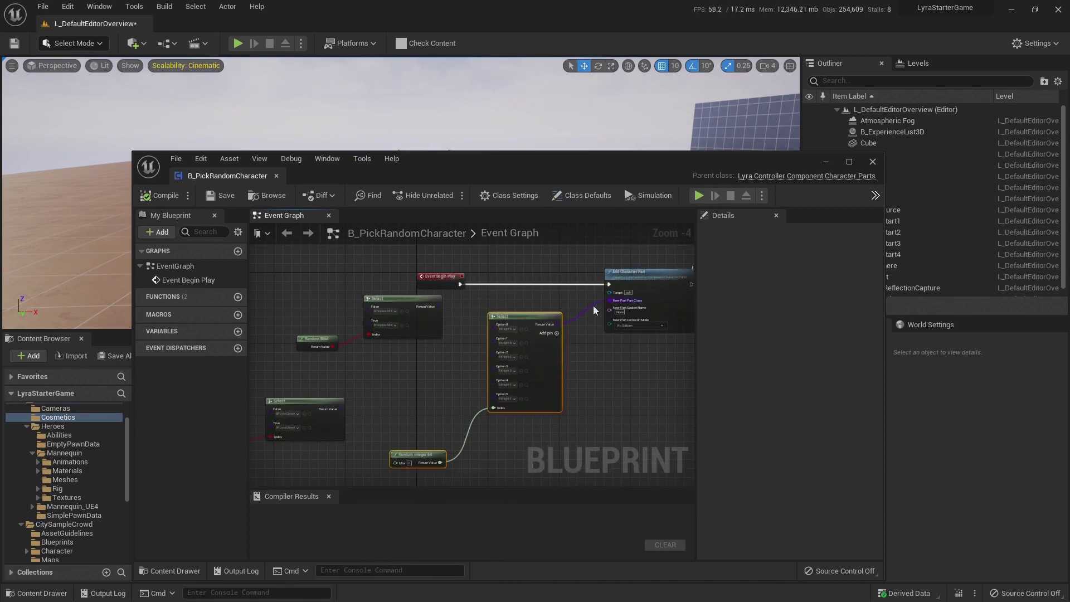
{"action": "left_click", "coordinate": [593, 305]}
{"action": "left_click", "coordinate": [592, 305], "text": "alt"}
{"action": "left_click_drag", "start_coordinate": [577, 305], "coordinate": [446, 460]}
{"action": "left_click_drag", "start_coordinate": [543, 327], "coordinate": [563, 438]}
{"action": "right_click_drag", "start_coordinate": [459, 386], "coordinate": [518, 328]}
{"action": "left_click_drag", "start_coordinate": [486, 402], "coordinate": [428, 451]}
Step: Move the BP Lyra Crowd Select node and its Random Bool node next to Add Character Part
{"action": "right_click_drag", "start_coordinate": [398, 385], "coordinate": [538, 401]}
{"action": "left_click_drag", "start_coordinate": [555, 416], "coordinate": [379, 381]}
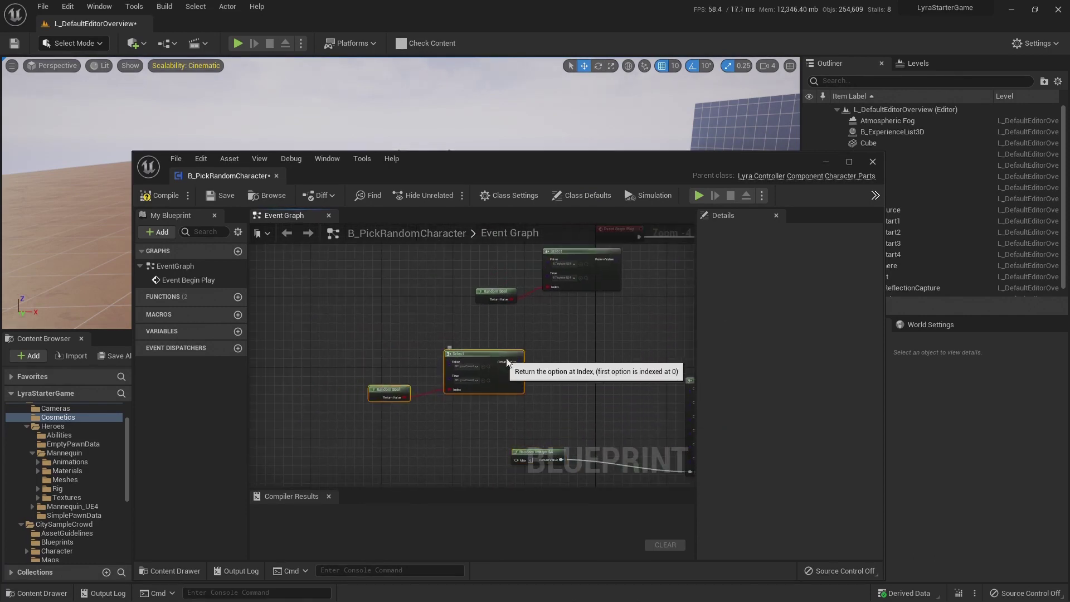
{"action": "left_click_drag", "start_coordinate": [501, 357], "coordinate": [670, 314]}
{"action": "right_click_drag", "start_coordinate": [671, 295], "coordinate": [420, 346]}
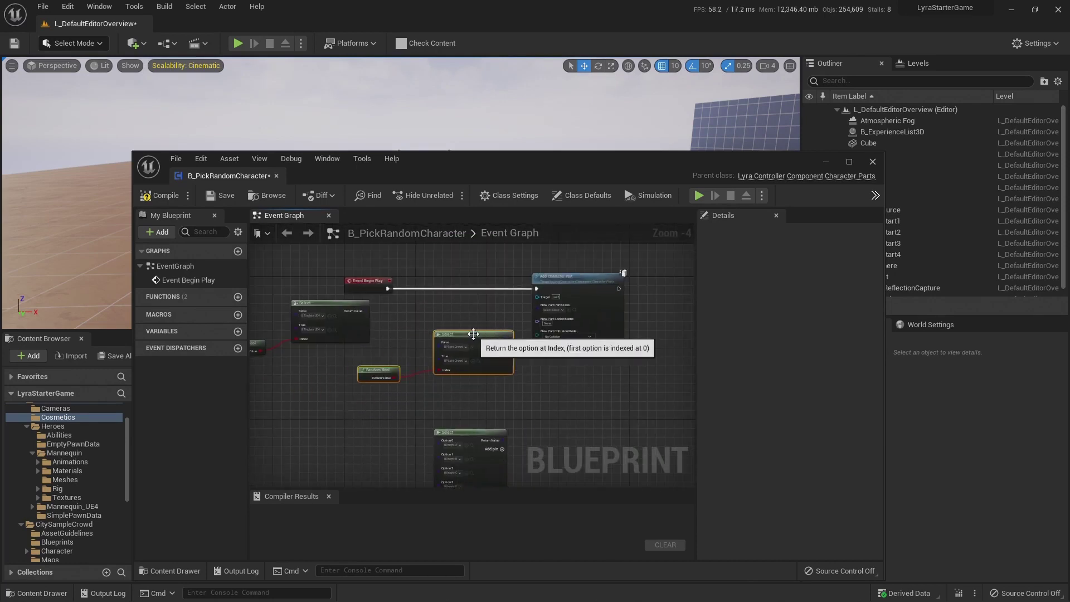
Step: Connect the BP Lyra Crowd Select's Return Value to Add Character Part's New Part Part Class, and compile and close the blueprint
{"action": "scroll", "coordinate": [467, 346], "scroll_direction": "up", "scroll_amount": 4}
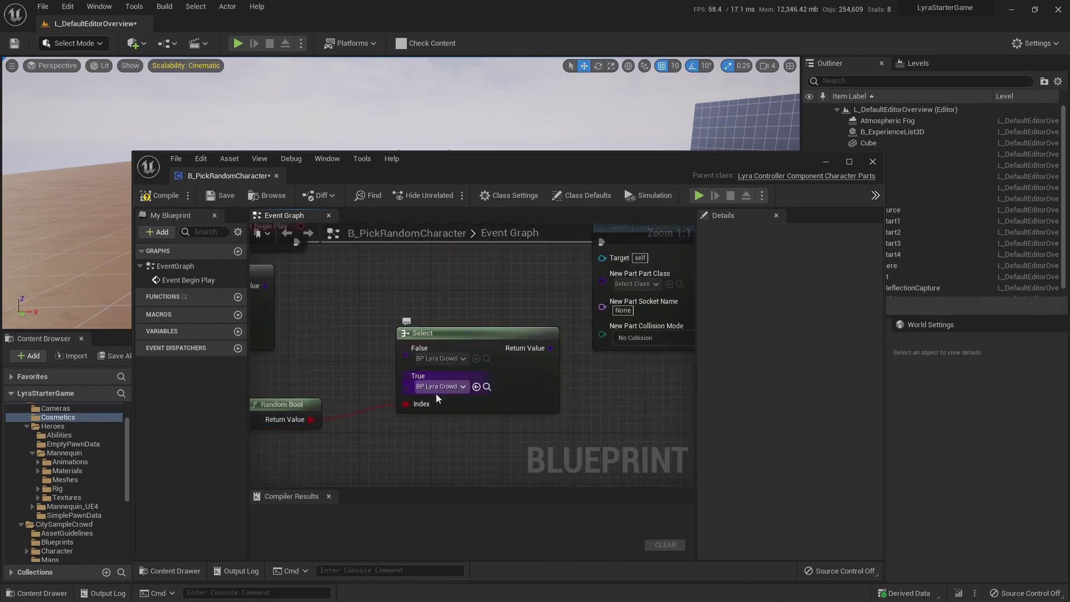
{"action": "left_click_drag", "start_coordinate": [643, 167], "coordinate": [506, 149]}
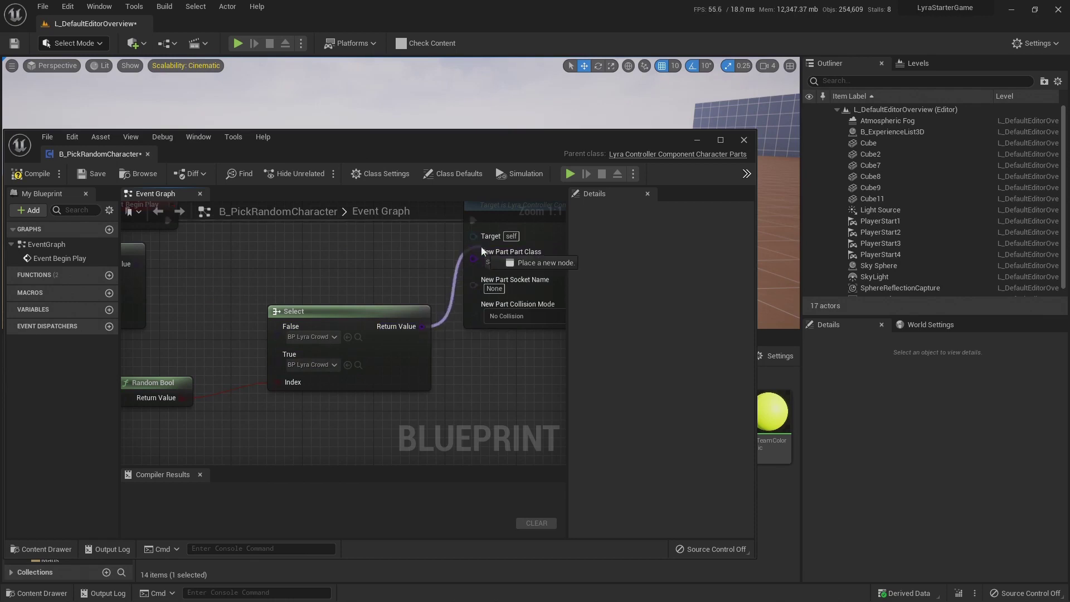
{"action": "left_click_drag", "start_coordinate": [481, 250], "coordinate": [478, 256]}
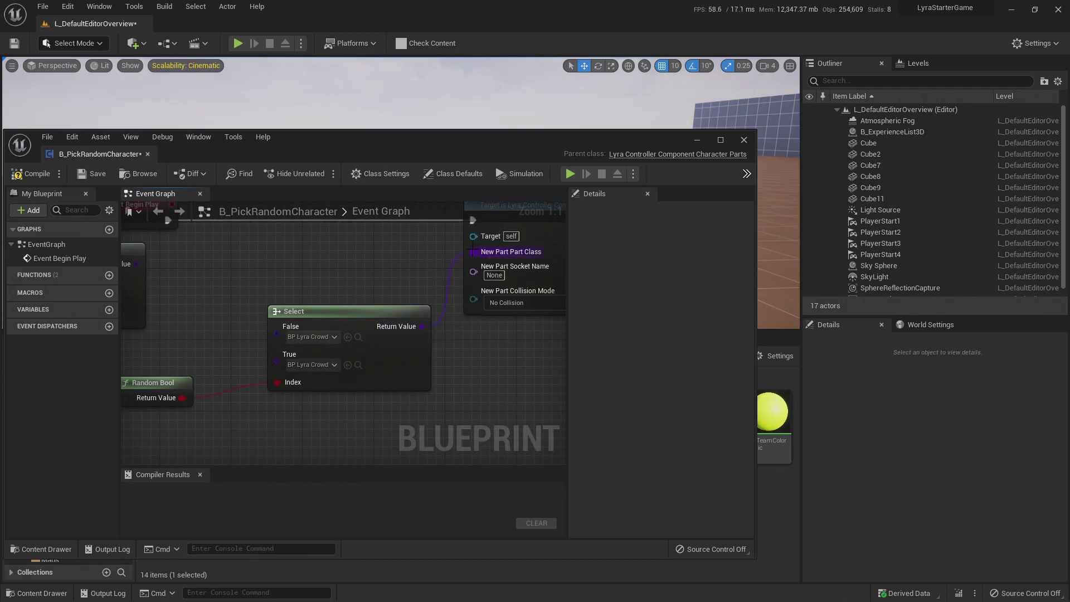
{"action": "left_click", "coordinate": [32, 176]}
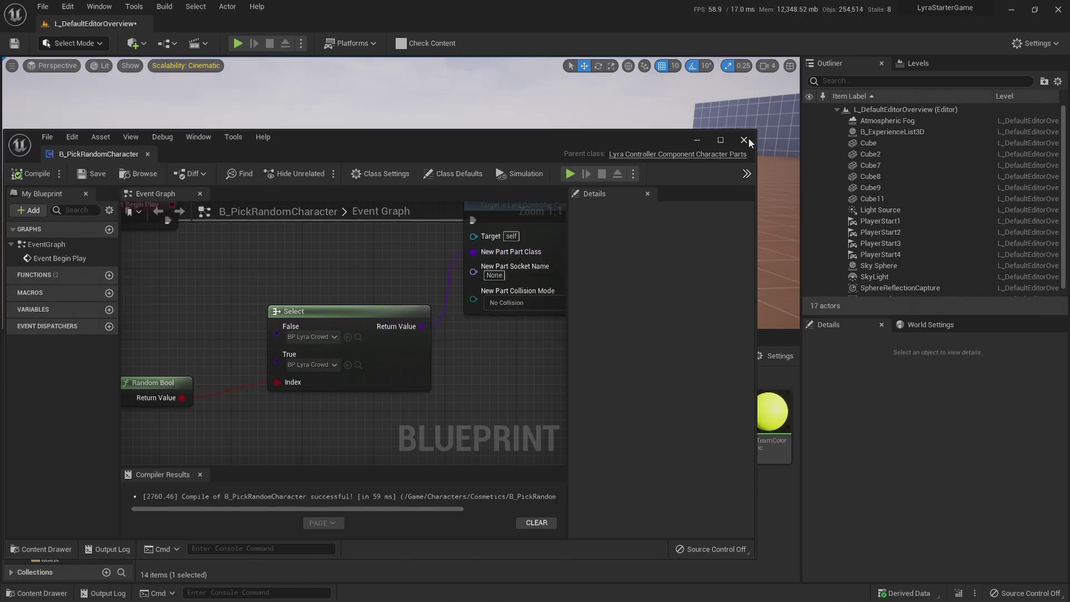
{"action": "left_click", "coordinate": [743, 140]}
Step: Play the level, enter the L_Expanse match and run, jump and shoot to check the crowd character's animation
{"action": "left_click", "coordinate": [238, 42]}
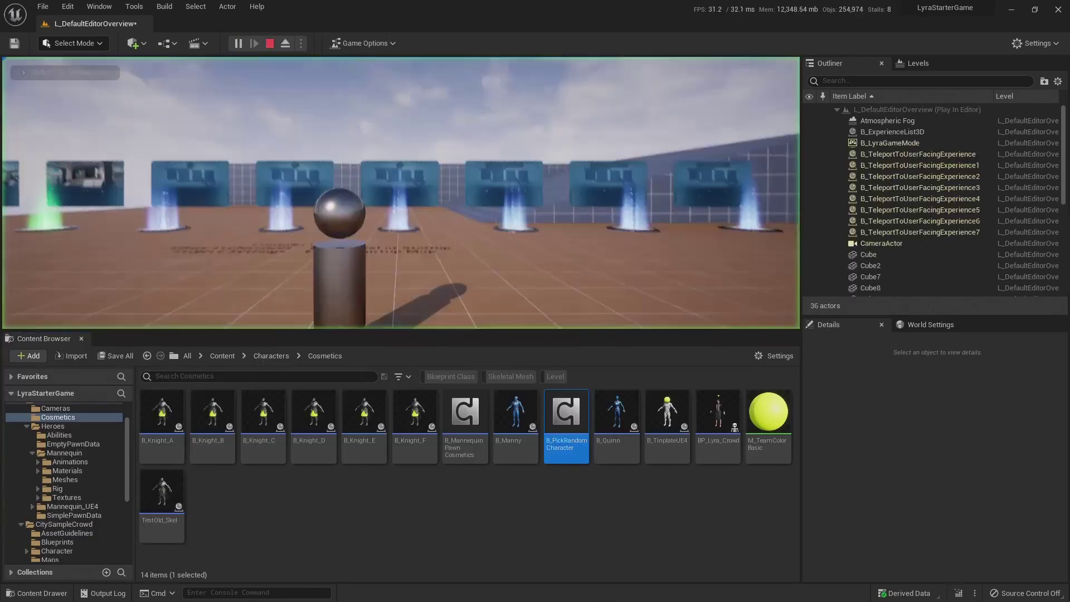
{"action": "key", "text": "w"}
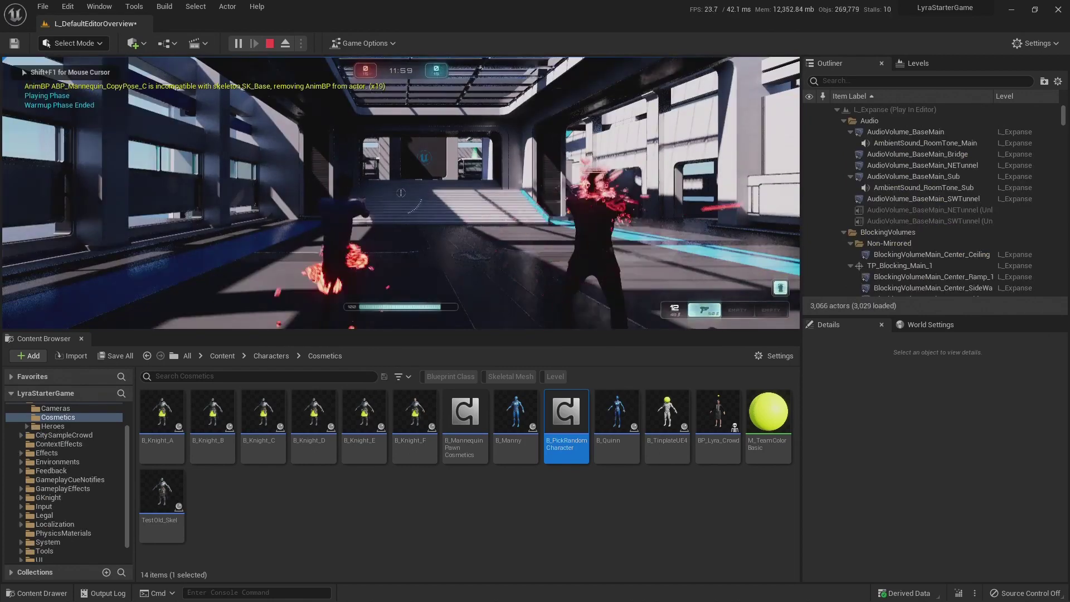
{"action": "key", "text": "w"}
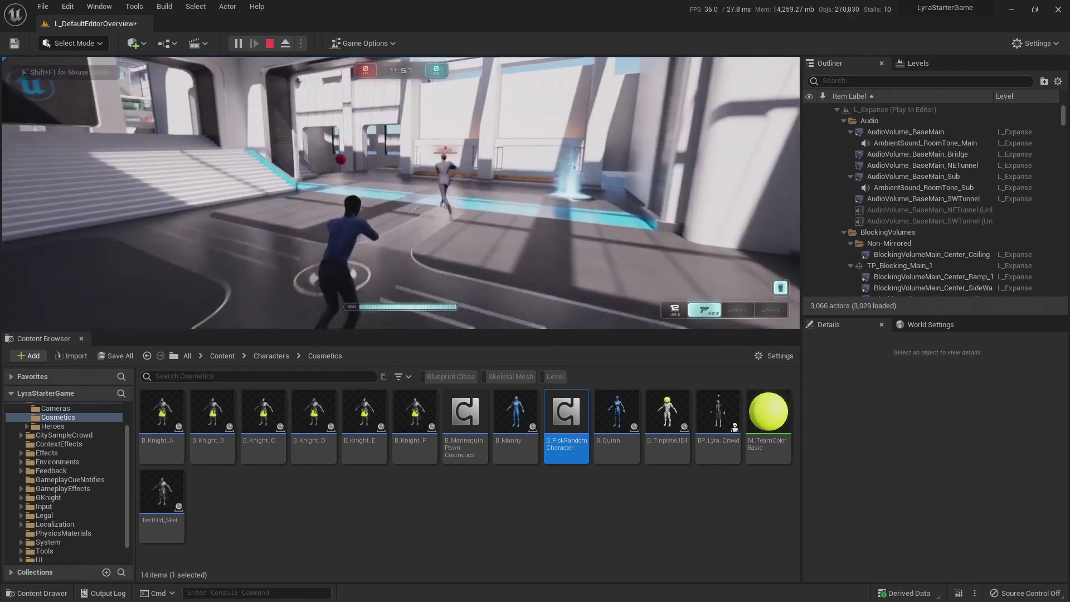
{"action": "key", "text": "w"}
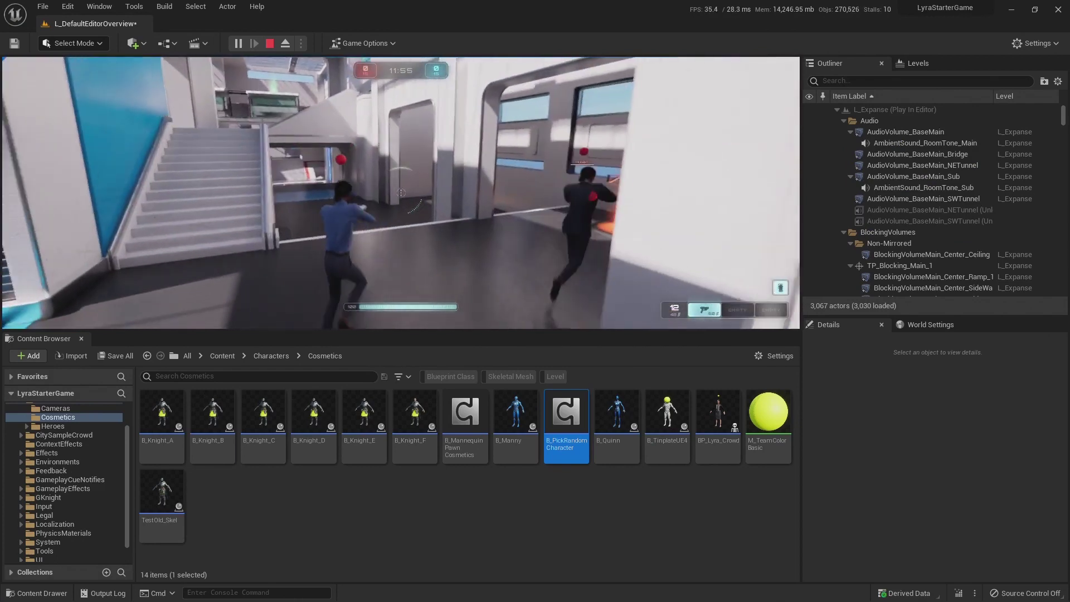
{"action": "key", "text": "w"}
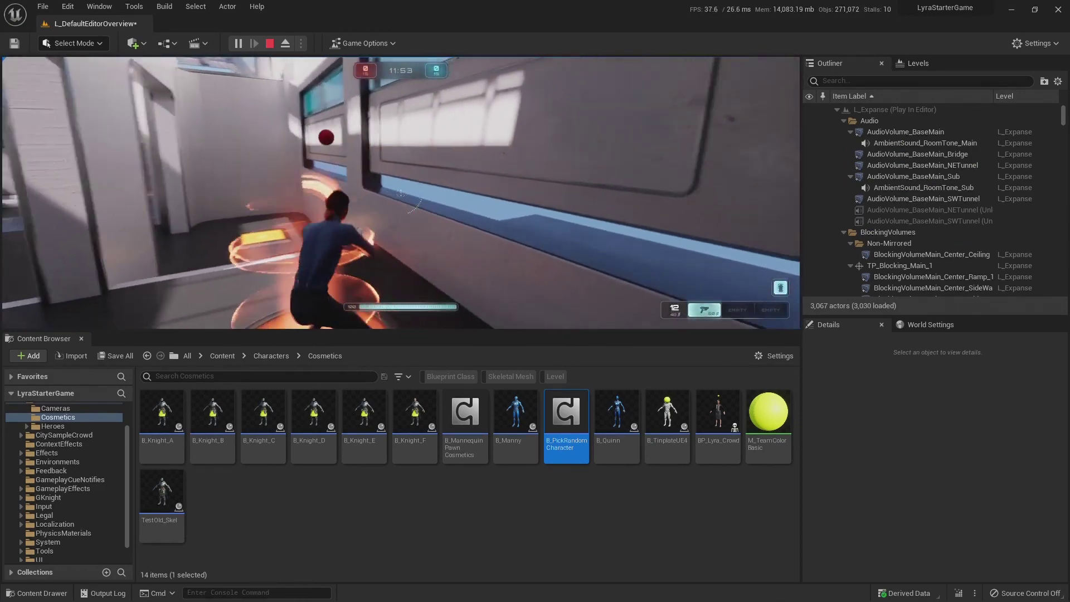
{"action": "key", "text": "w"}
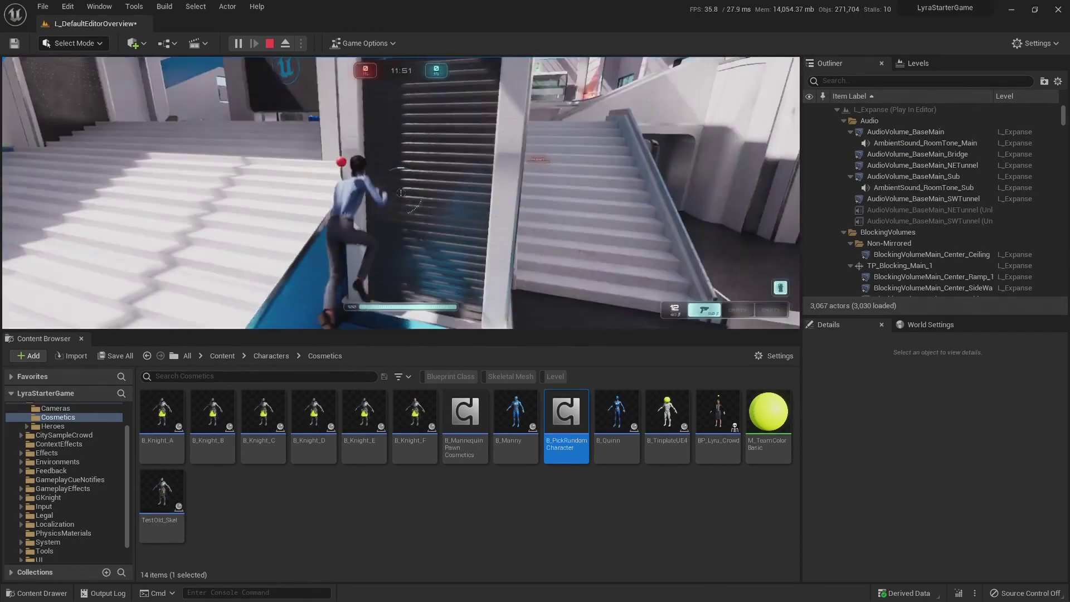
{"action": "key", "text": "w"}
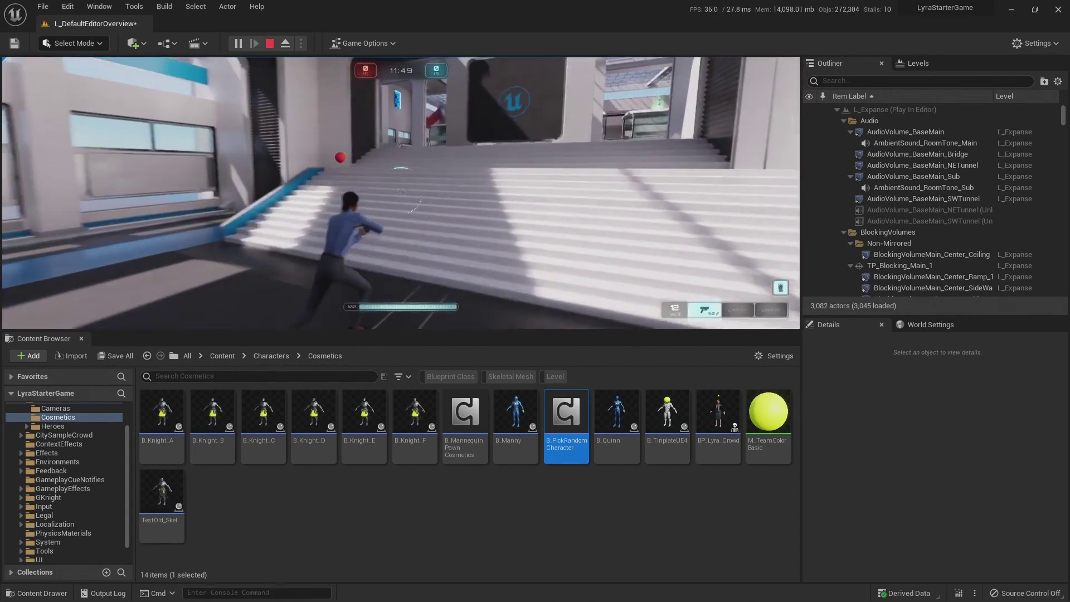
{"action": "key", "text": "w"}
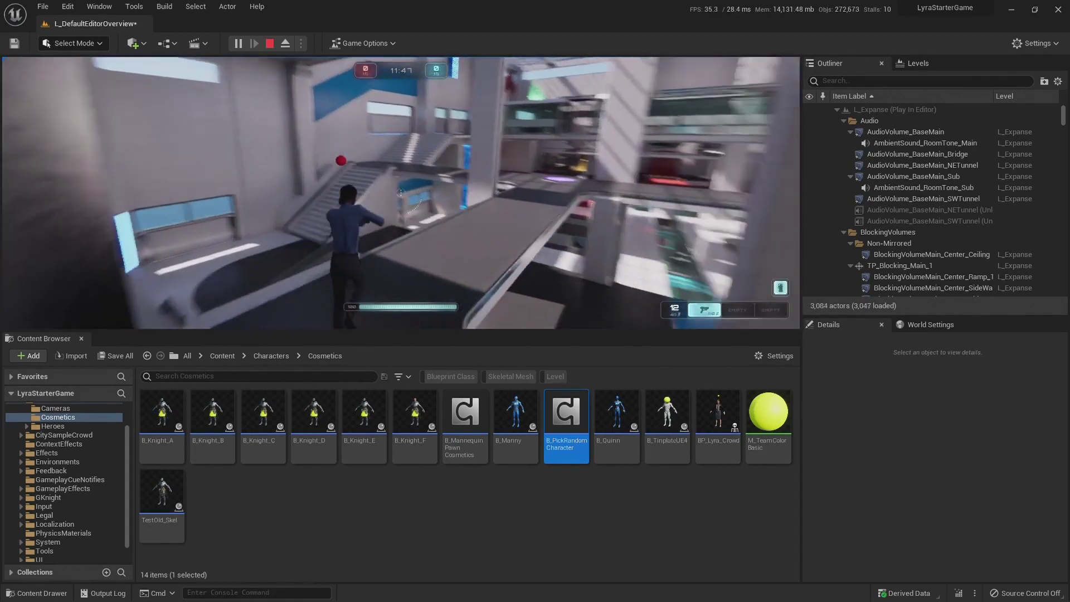
{"action": "key", "text": "w"}
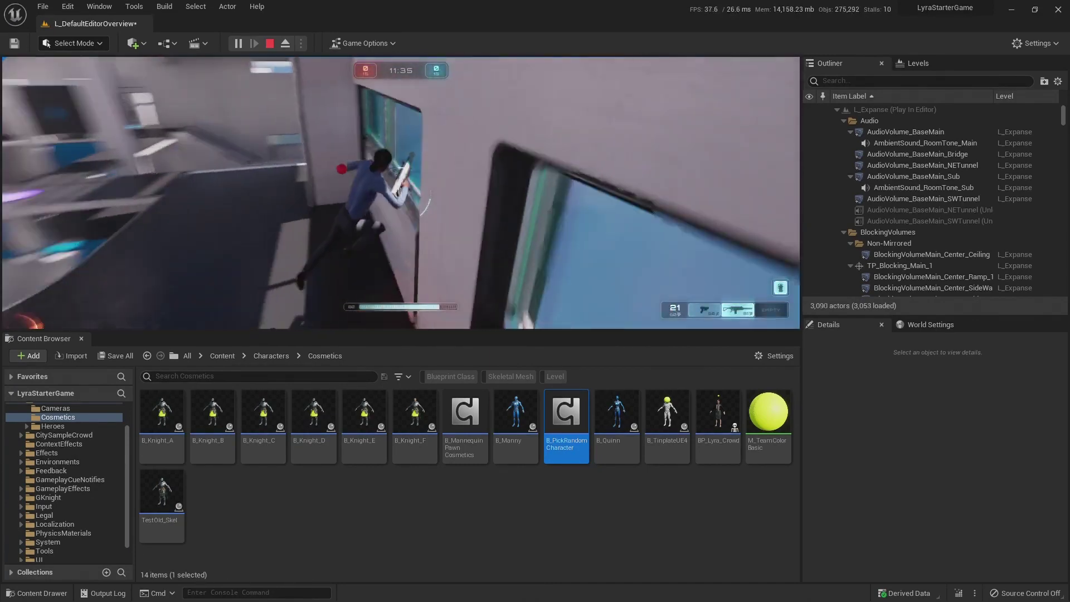
{"action": "key", "text": "w"}
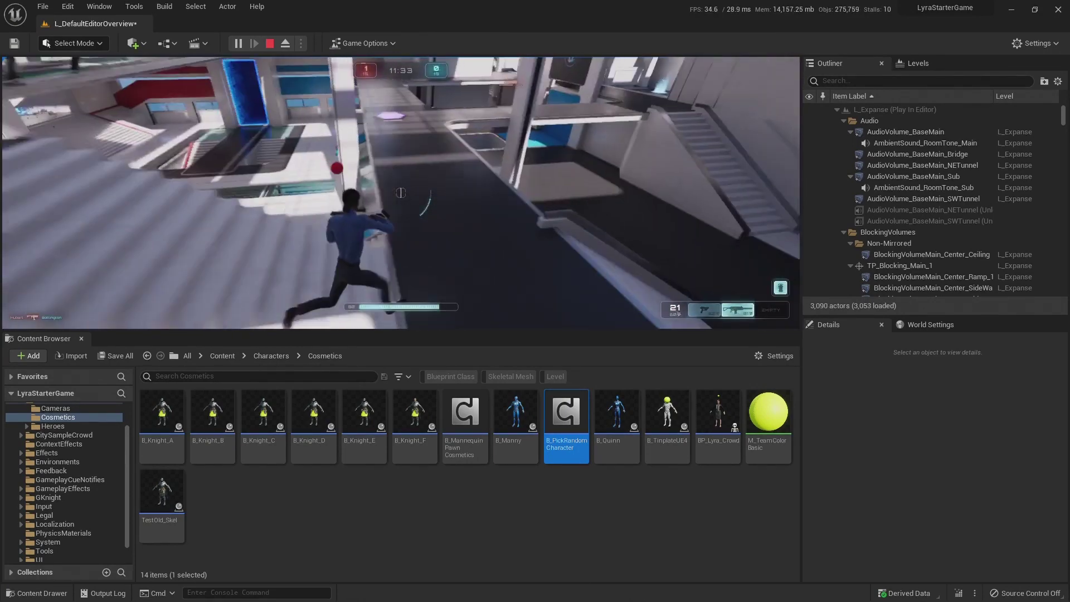
{"action": "key", "text": "space"}
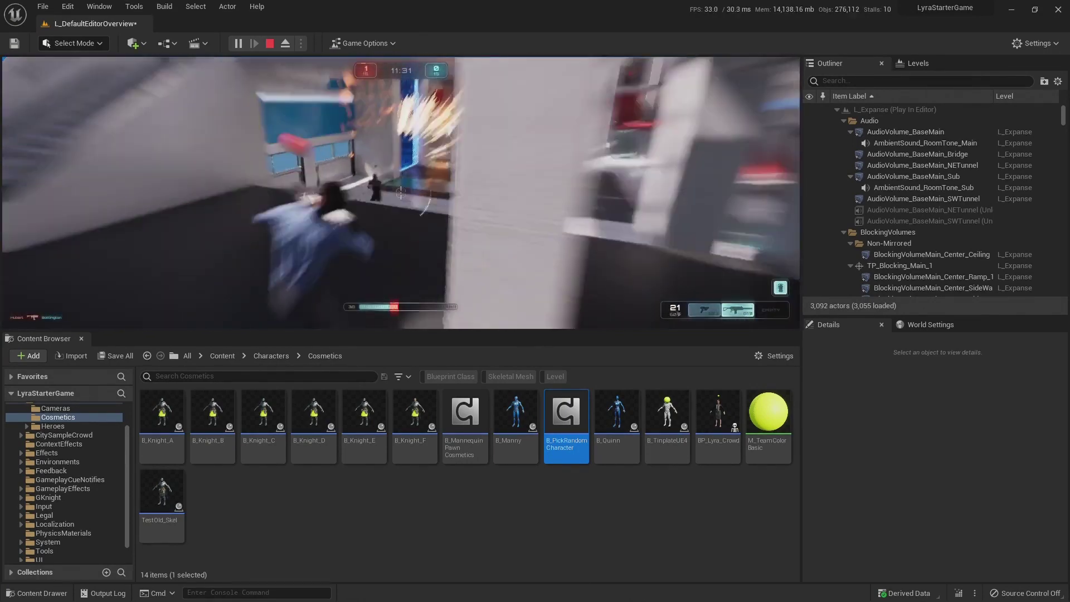
{"action": "left_click", "coordinate": [400, 192]}
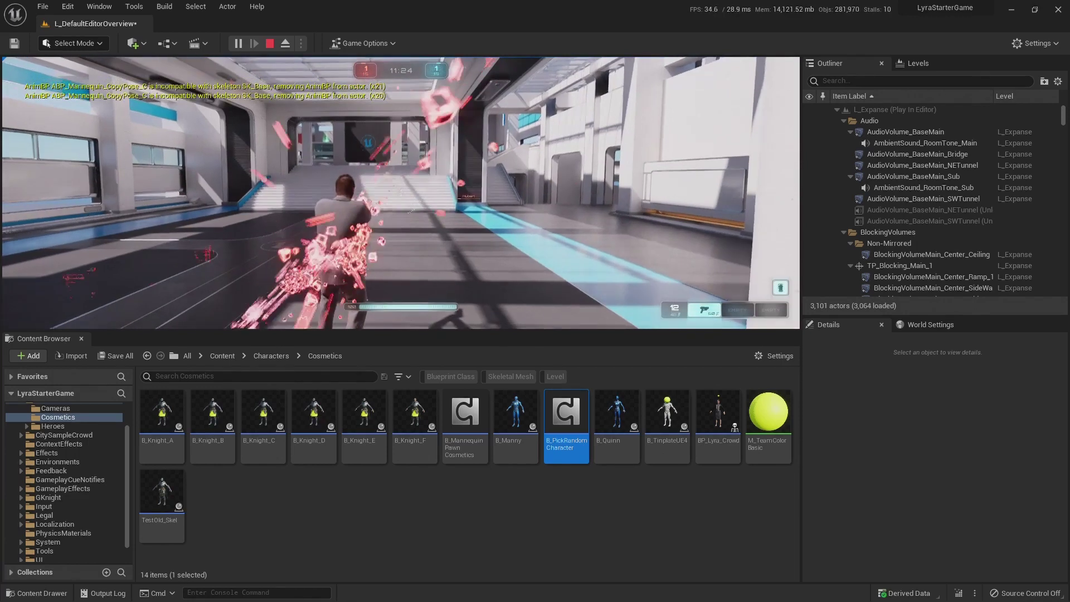
Step: Move the respawned crowd character around L_Expanse to check its look, and stop the play session
{"action": "key", "text": "w"}
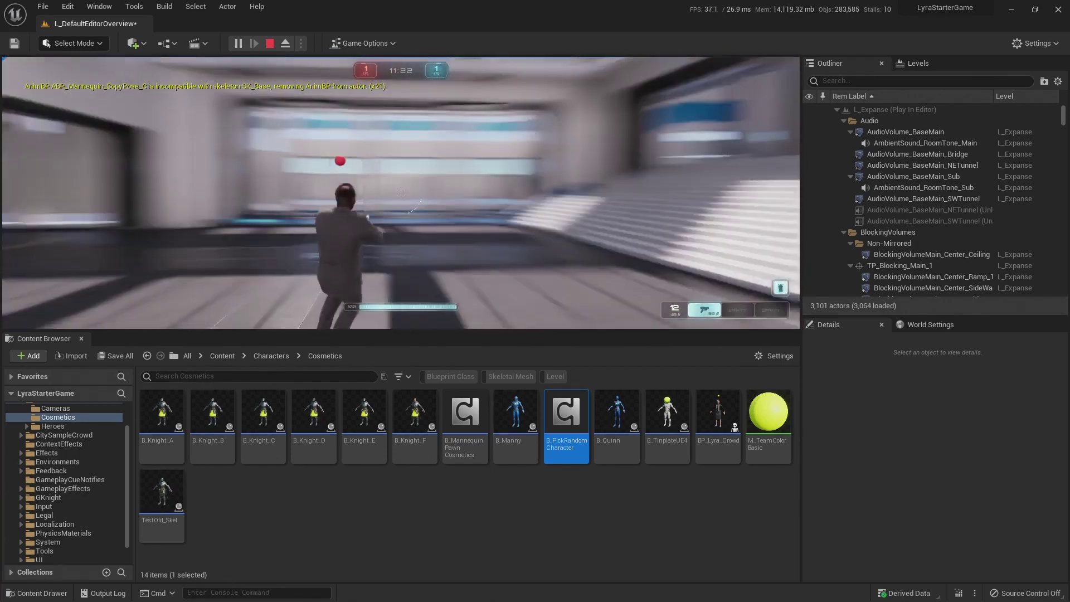
{"action": "key", "text": "w"}
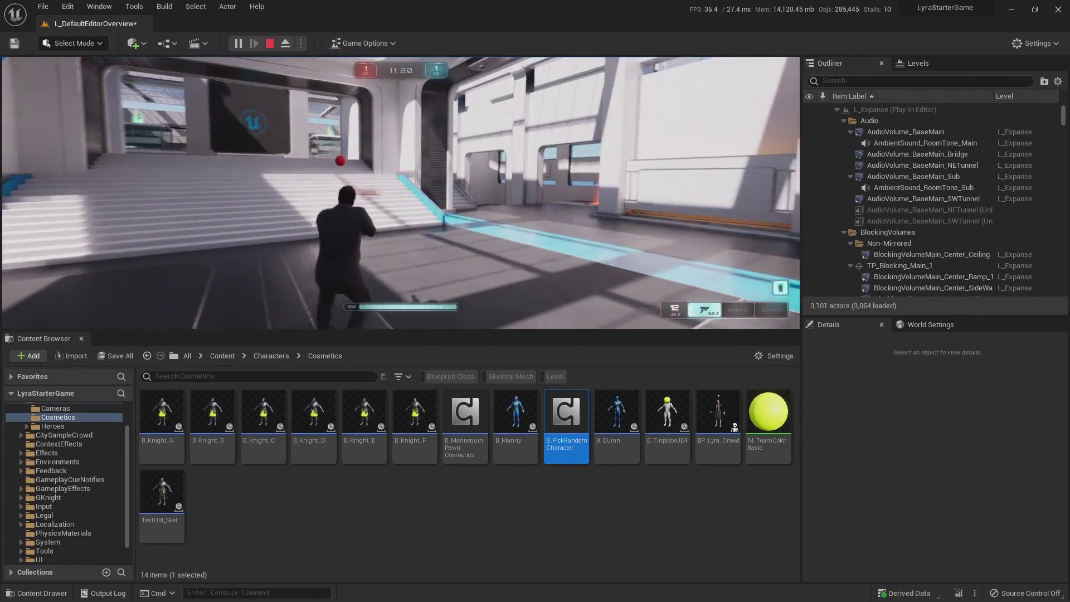
{"action": "key", "text": "Escape"}
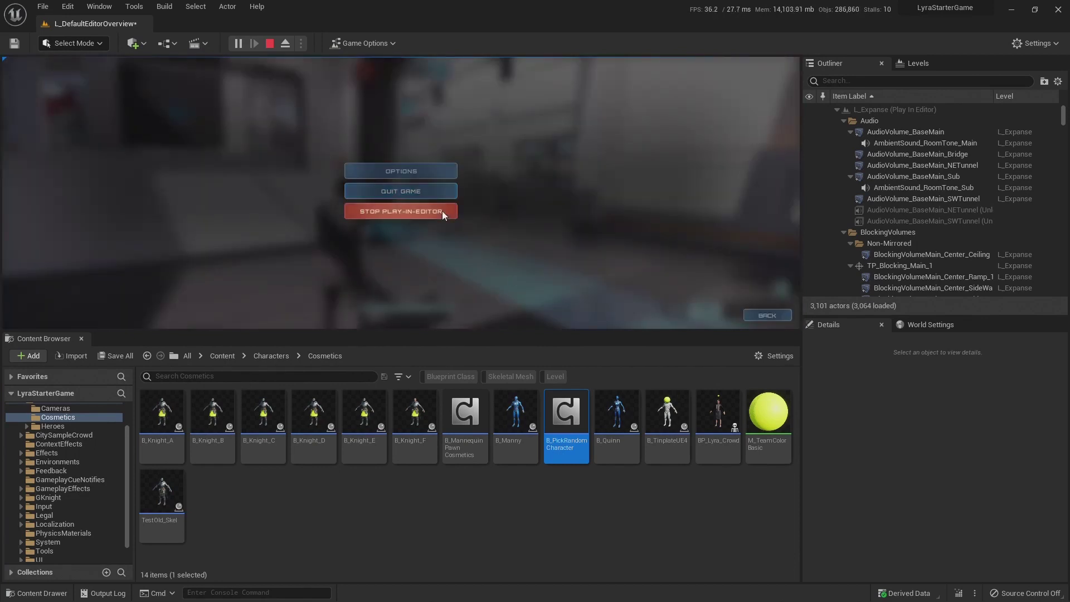
{"action": "left_click", "coordinate": [441, 211]}
Step: Open the B_ShooterBotSpawner blueprint from the Bot folder of the ShooterCore Content plugin
{"action": "mouse_move", "coordinate": [569, 233]}
{"action": "right_mouse_down"}
{"action": "mouse_move", "coordinate": [569, 190]}
{"action": "mouse_move", "coordinate": [568, 234]}
{"action": "mouse_move", "coordinate": [583, 237]}
{"action": "right_mouse_up"}
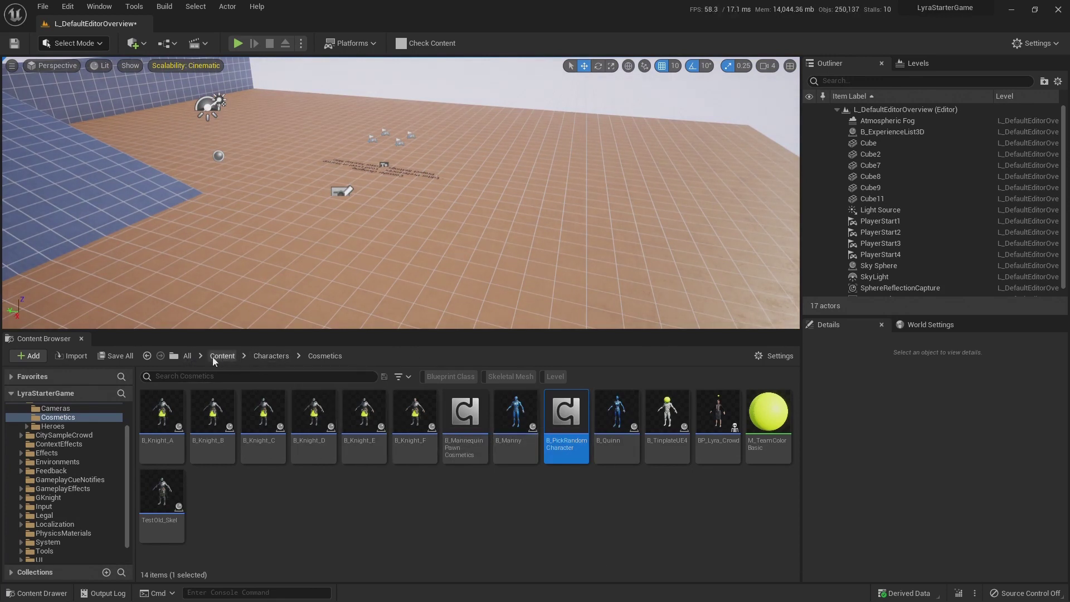
{"action": "left_click", "coordinate": [186, 356]}
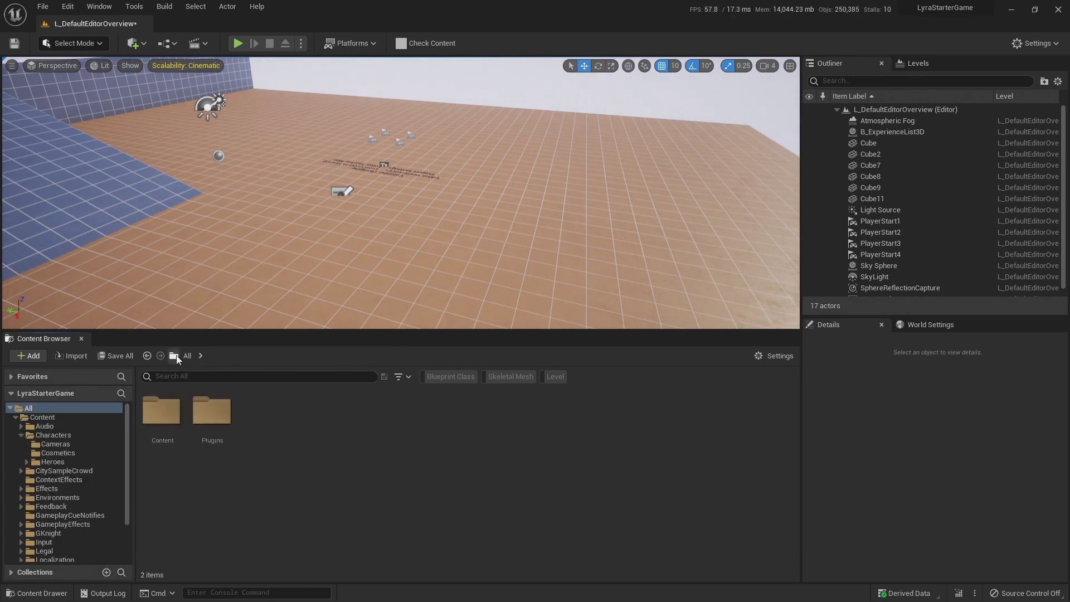
{"action": "double_click", "coordinate": [211, 413]}
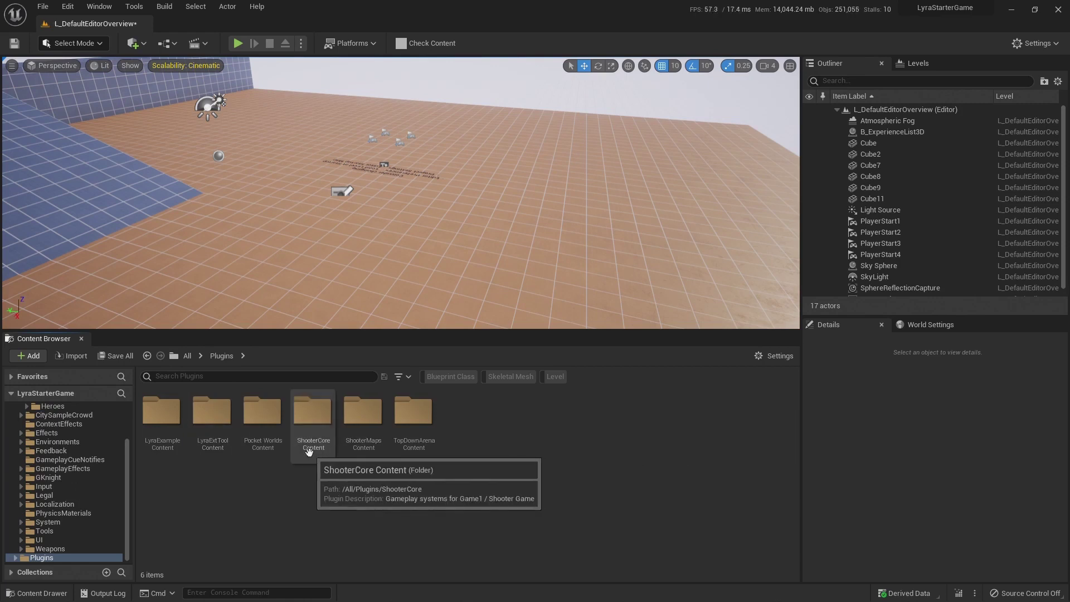
{"action": "double_click", "coordinate": [313, 412]}
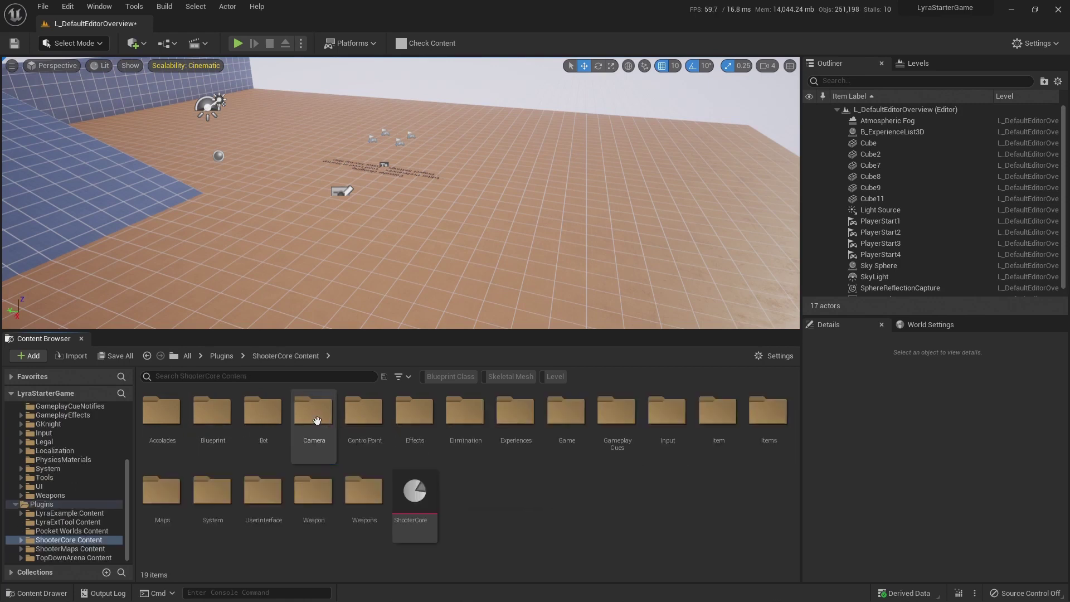
{"action": "double_click", "coordinate": [263, 412]}
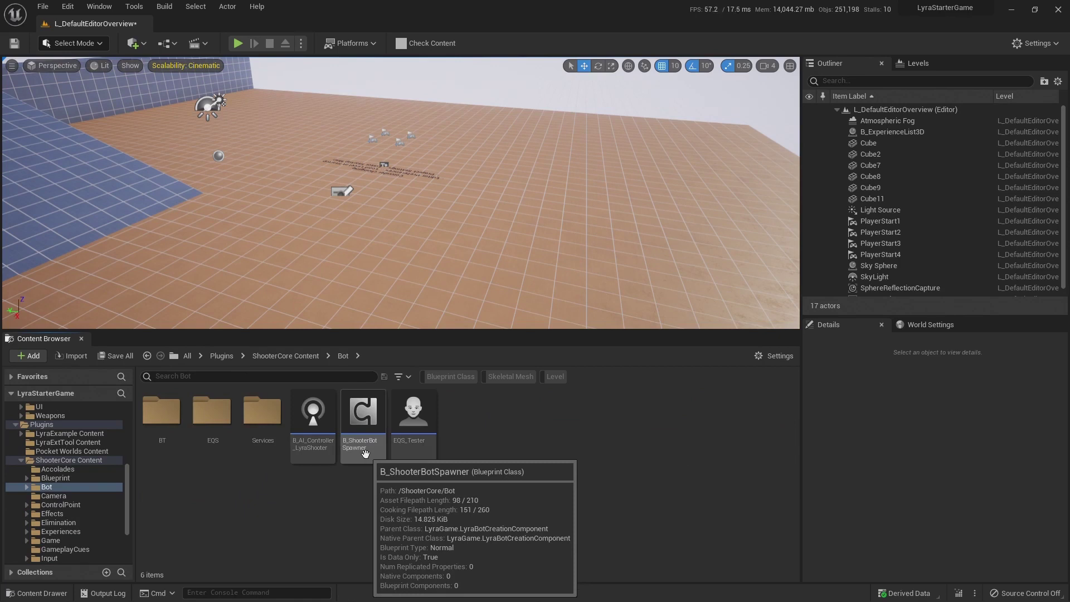
{"action": "double_click", "coordinate": [362, 426]}
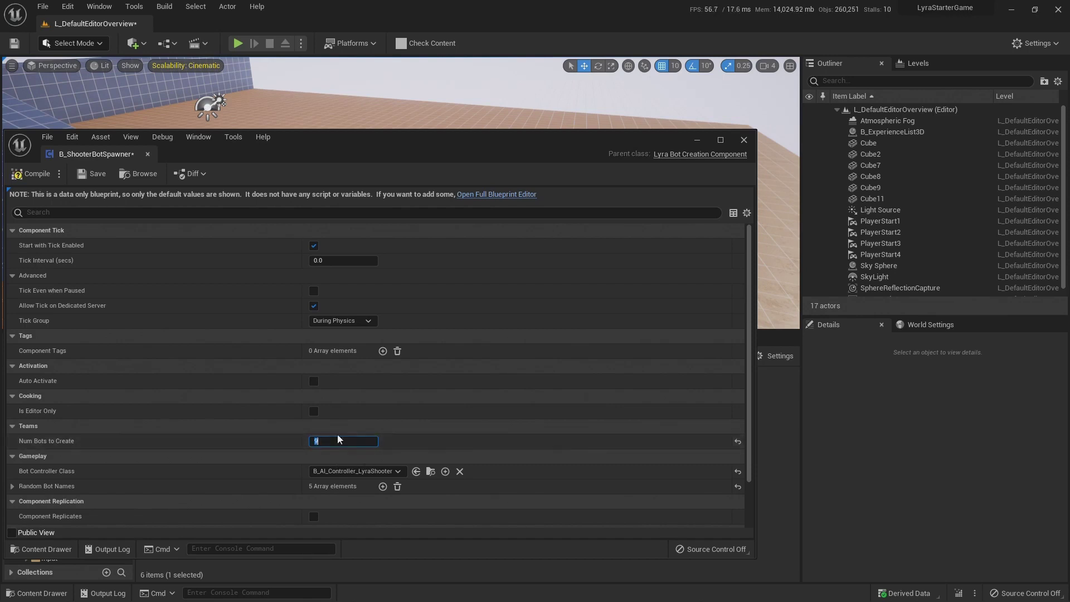
Step: Set Num Bots to Create to 9 in B_ShooterBotSpawner, compile and save it, and close the blueprint
{"action": "left_click_drag", "start_coordinate": [534, 151], "coordinate": [673, 159]}
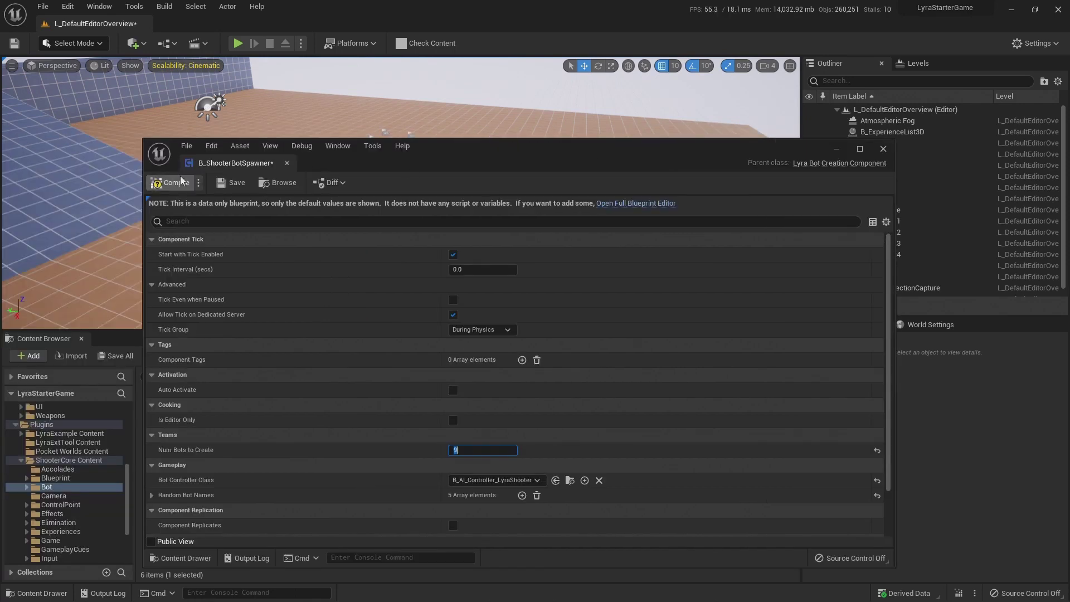
{"action": "left_click", "coordinate": [229, 182]}
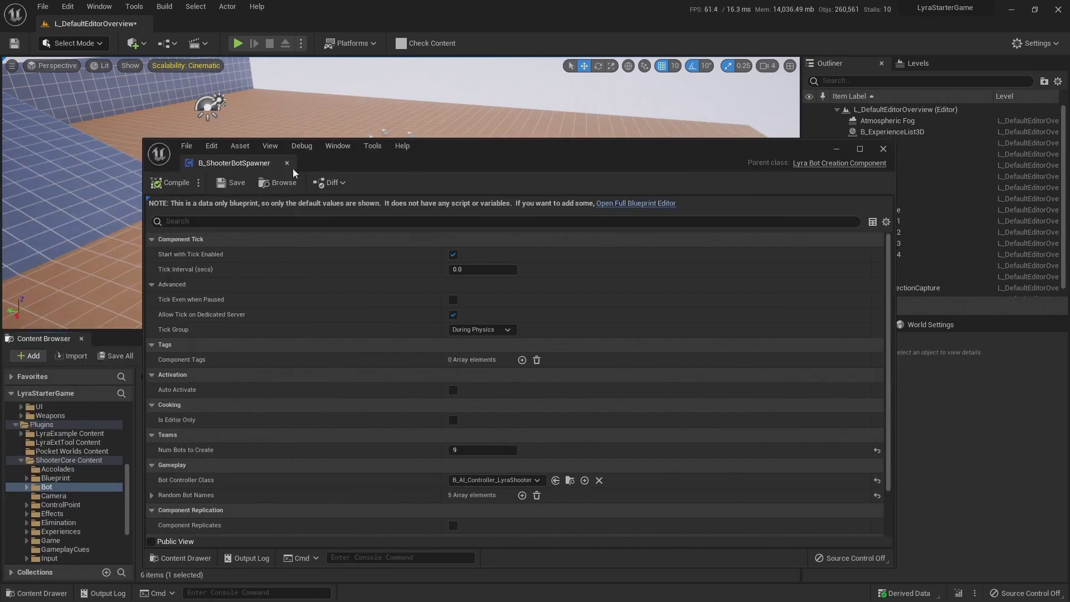
{"action": "left_click", "coordinate": [288, 163]}
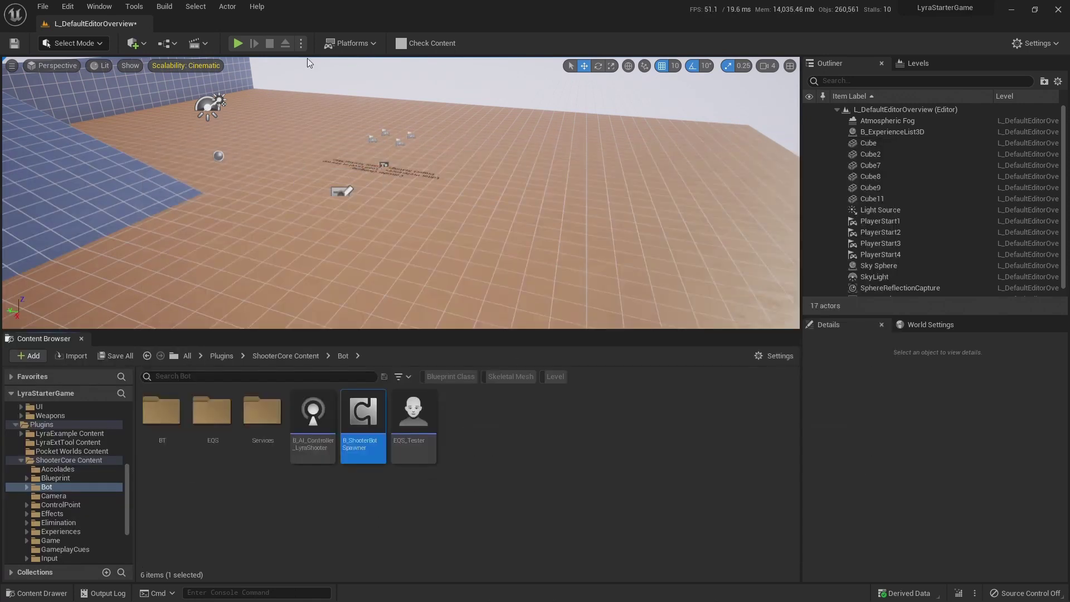
Step: Play the level, enter the L_ShooterGym match and fire at the bots to check the randomized crowd characters in combat
{"action": "left_click", "coordinate": [239, 43]}
{"action": "key", "text": "w"}
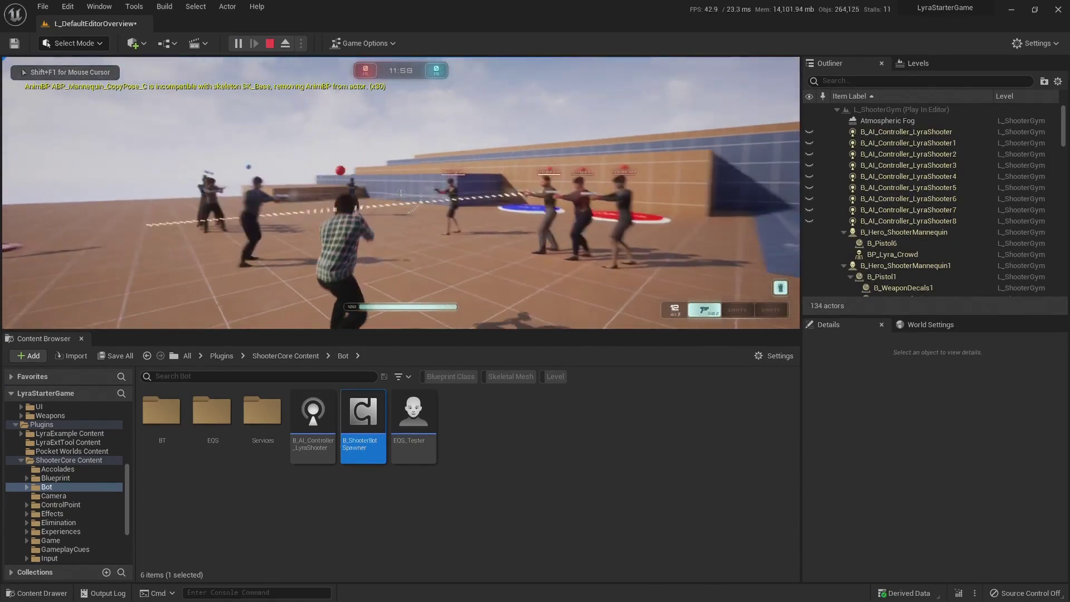
{"action": "left_click", "coordinate": [401, 193]}
{"action": "left_click", "coordinate": [400, 192]}
{"action": "left_click", "coordinate": [401, 193]}
{"action": "left_click", "coordinate": [401, 193]}
{"action": "left_click", "coordinate": [401, 193]}
{"action": "left_click", "coordinate": [401, 193]}
{"action": "left_click", "coordinate": [401, 193]}
{"action": "left_click", "coordinate": [401, 193]}
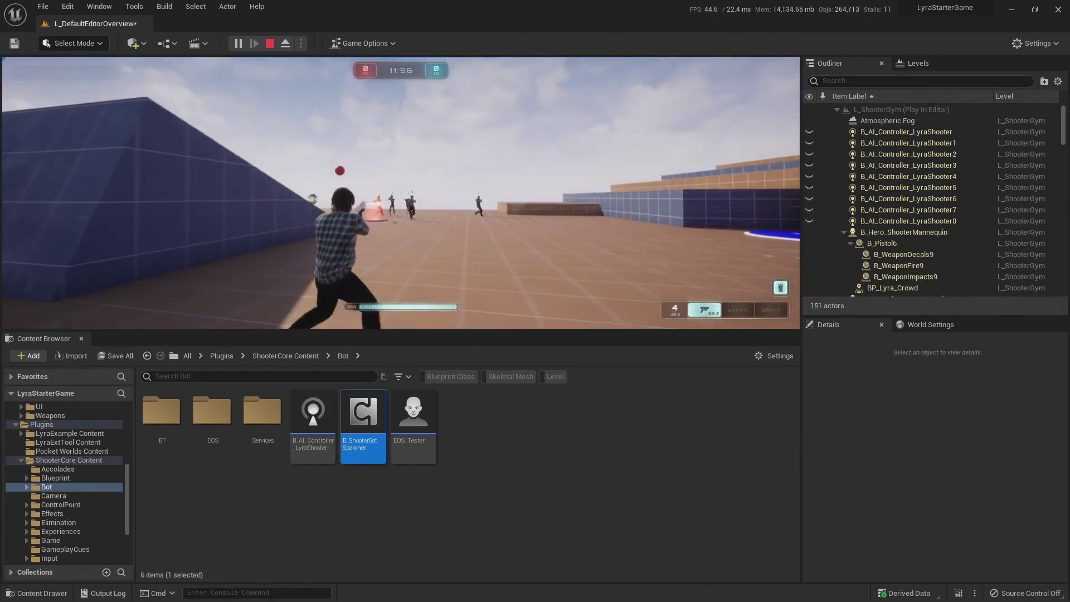
{"action": "left_click", "coordinate": [401, 192]}
{"action": "left_click", "coordinate": [400, 193]}
{"action": "left_click", "coordinate": [401, 193]}
{"action": "left_click", "coordinate": [400, 193]}
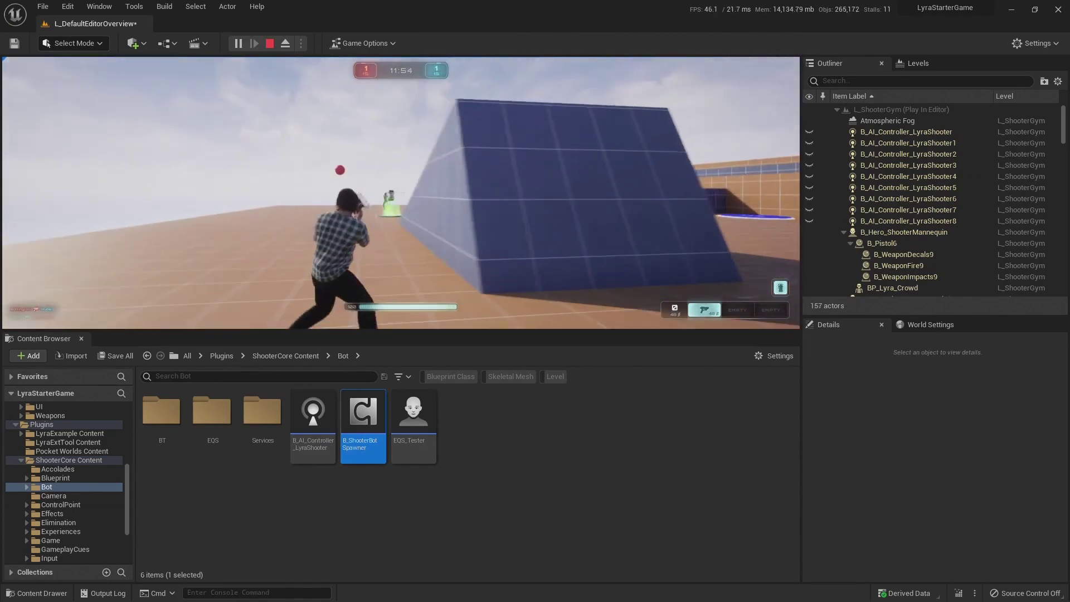
{"action": "left_click", "coordinate": [401, 193]}
{"action": "left_click", "coordinate": [400, 193]}
{"action": "left_click", "coordinate": [401, 193]}
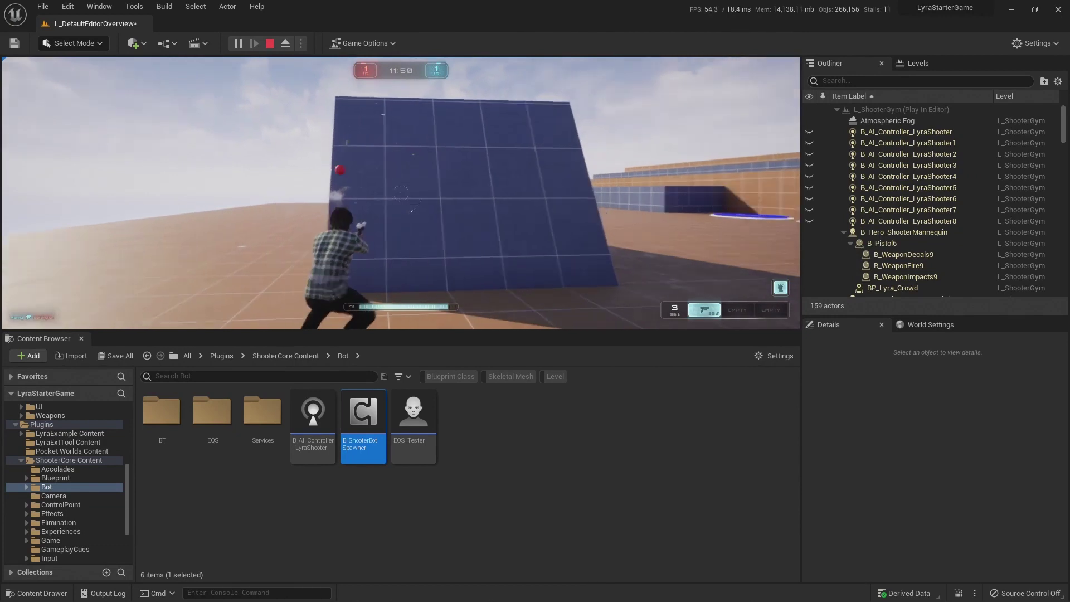
{"action": "left_click", "coordinate": [400, 193]}
{"action": "left_click", "coordinate": [401, 193]}
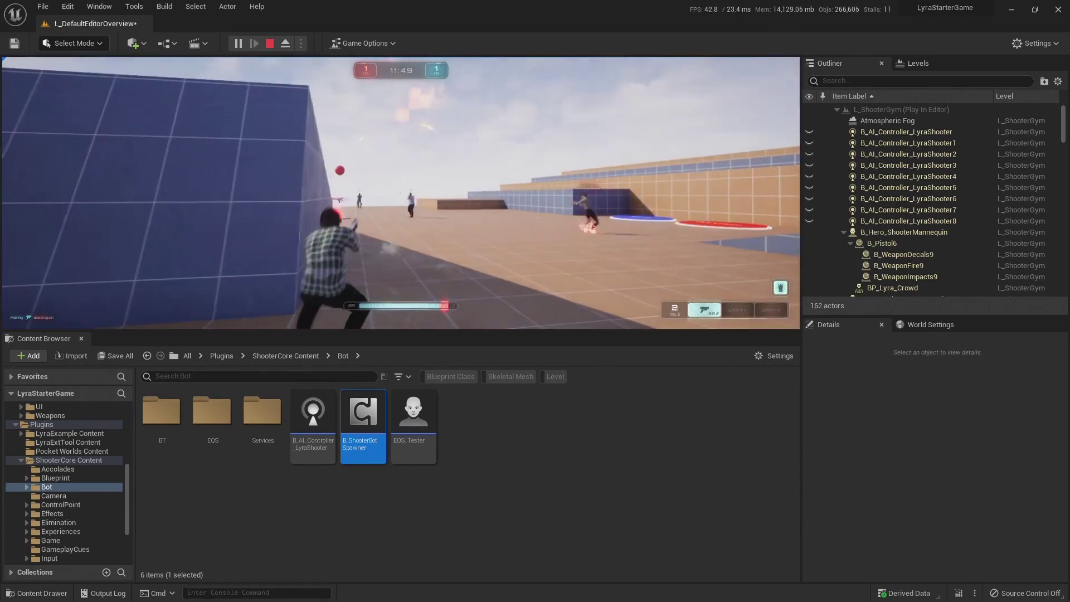
{"action": "left_click", "coordinate": [401, 193]}
{"action": "left_click", "coordinate": [400, 193]}
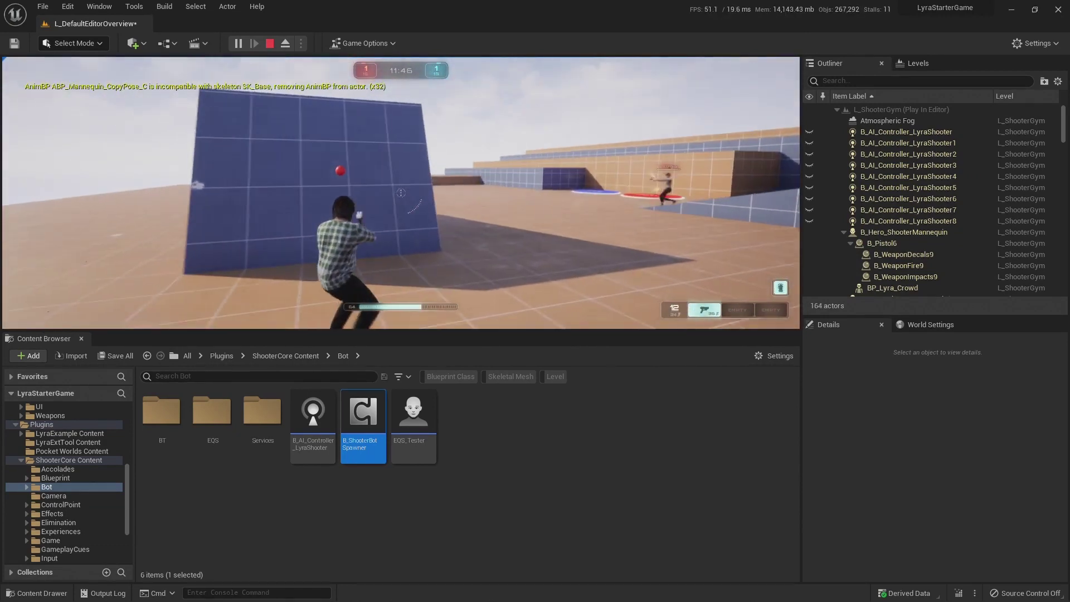
{"action": "key", "text": "d"}
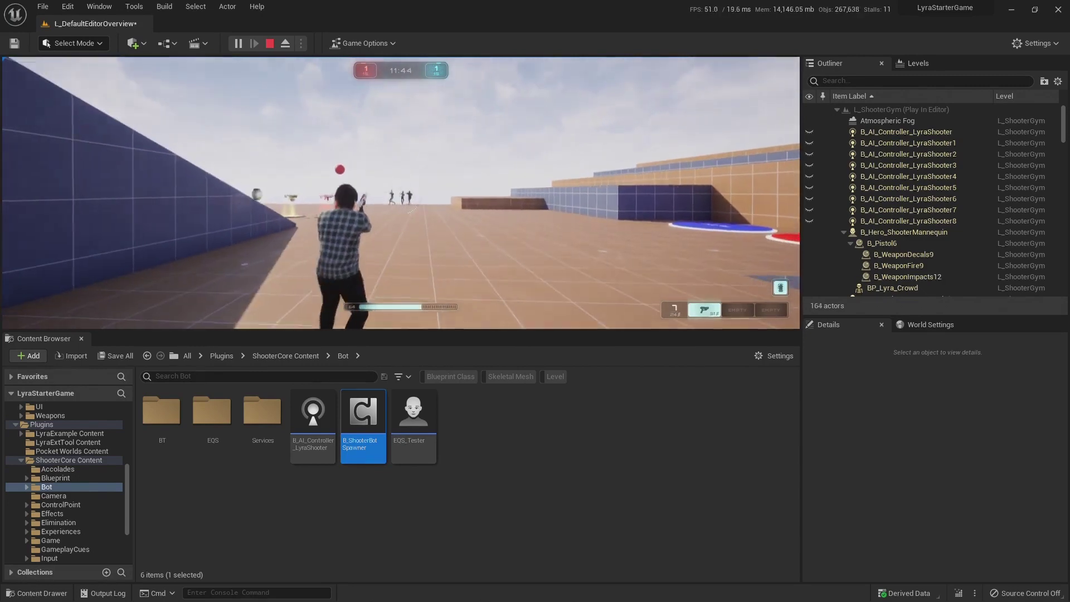